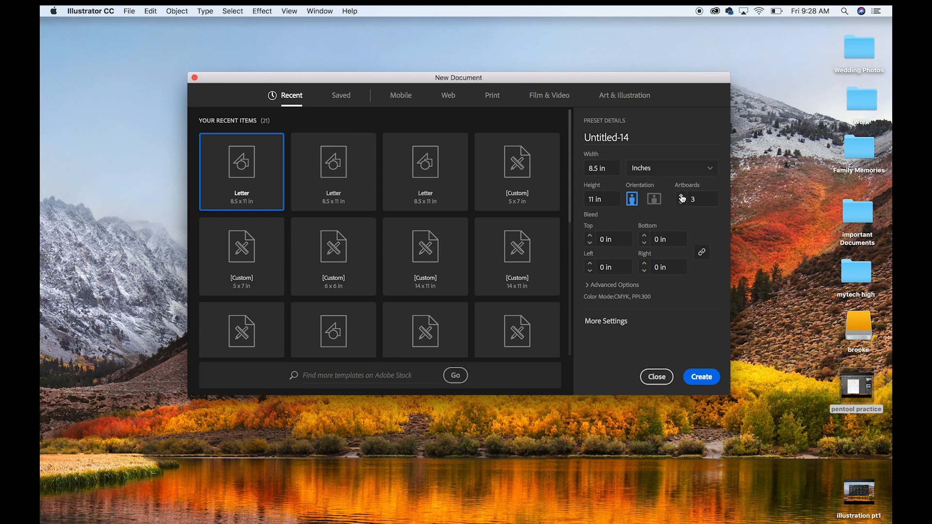
Create an 8.5 x 11 in portrait Letter document with three artboards and bring all artboards into view.
click(704, 383)
click(700, 382)
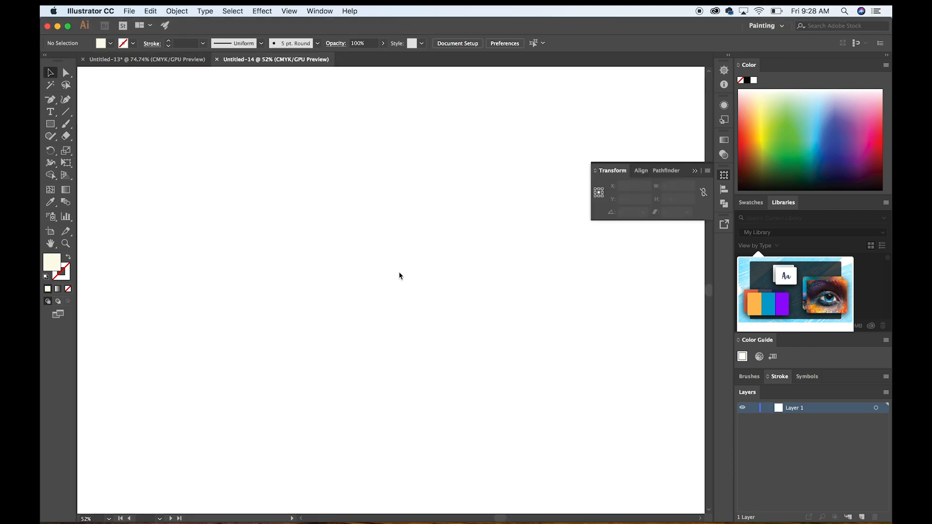
scroll(401, 277, down, 6)
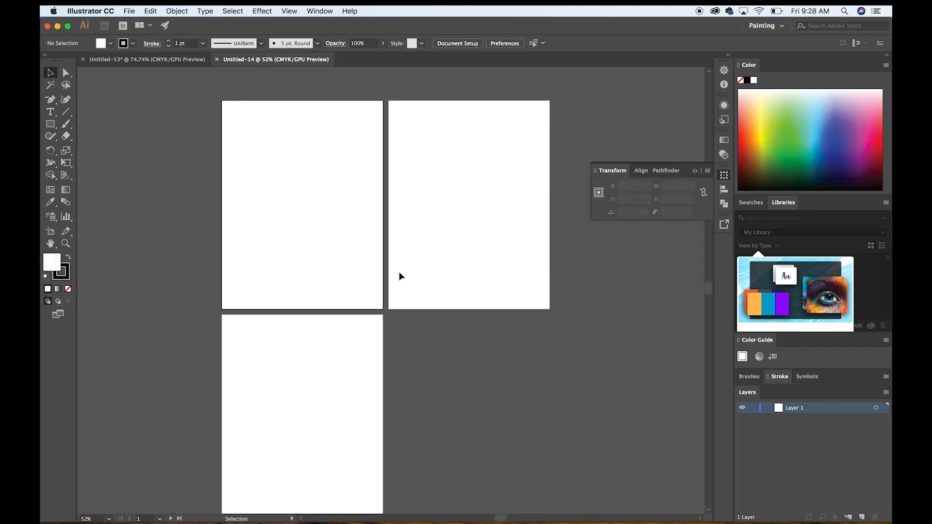
scroll(401, 277, up, 2)
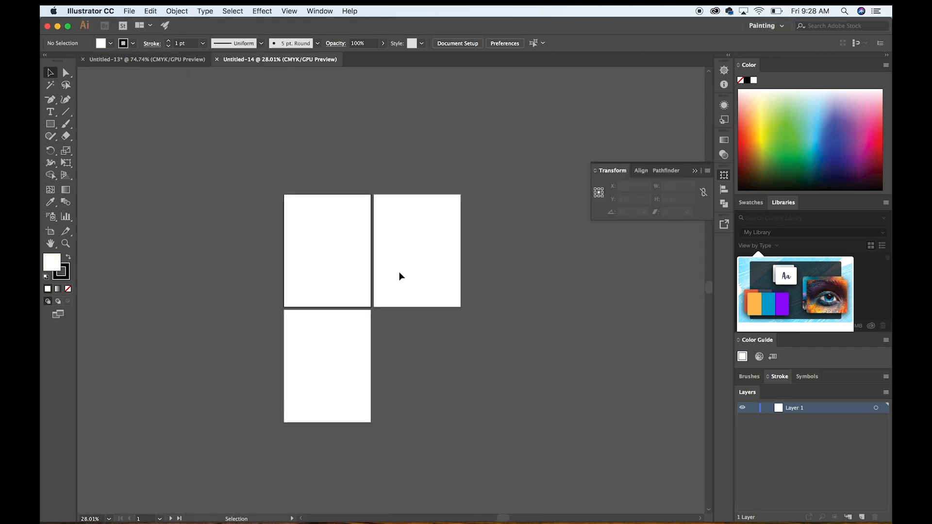
scroll(401, 276, up, 2)
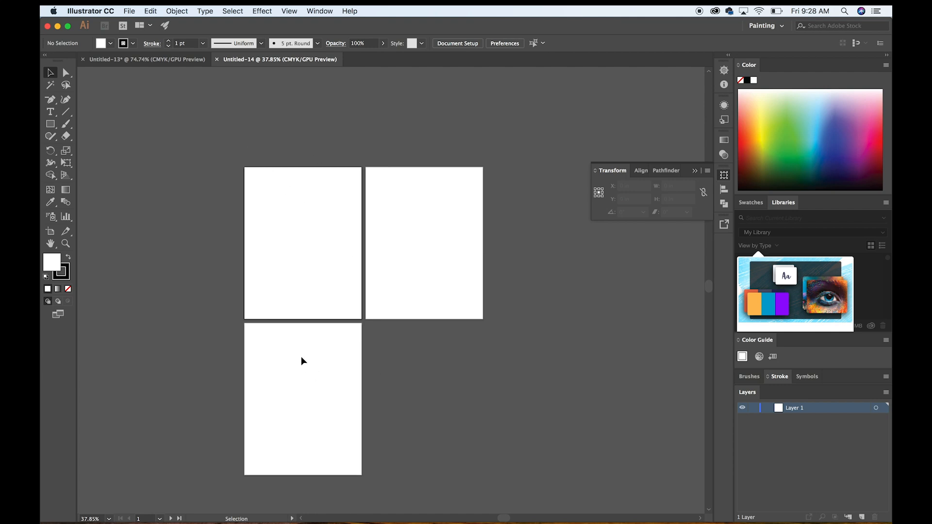
Place the sketch photo IMG_5151.JPG from Downloads and scale it to about 5.7 x 7.6 in on the first artboard.
click(710, 517)
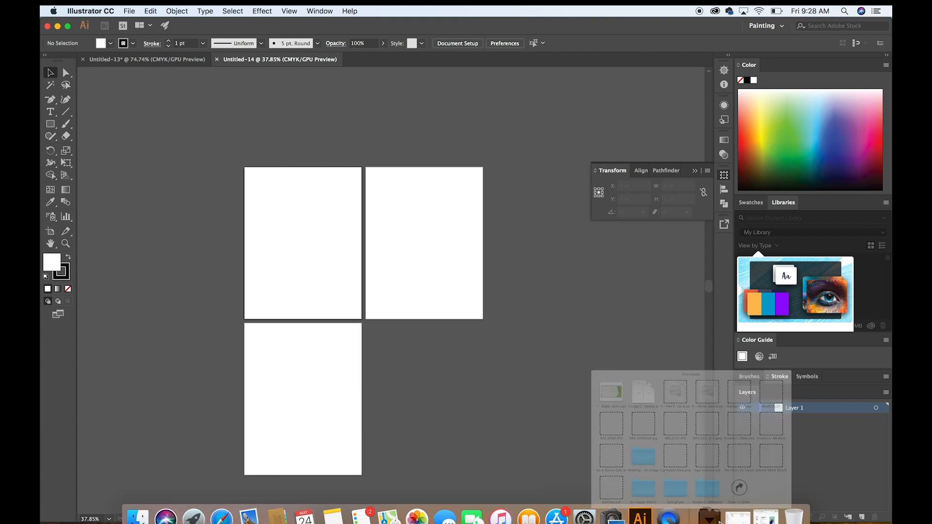
drag(641, 323, 314, 239)
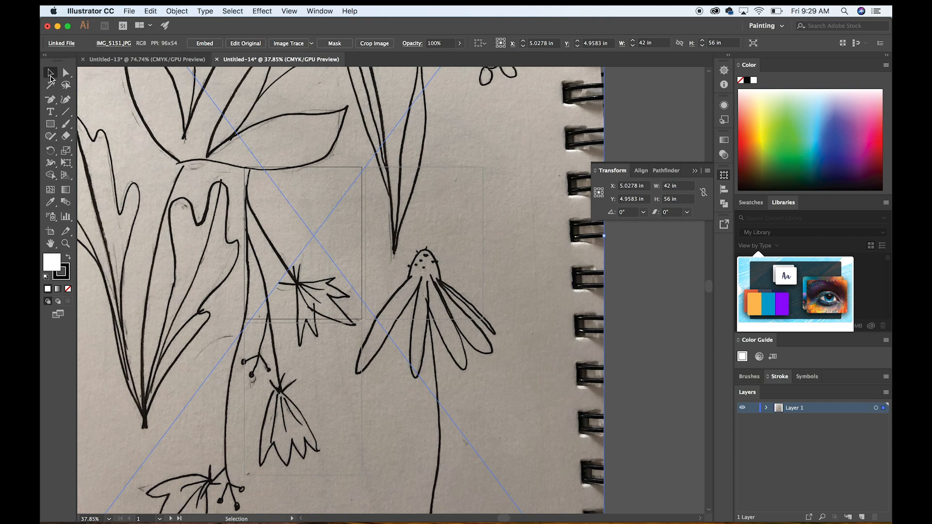
scroll(635, 439, down, 5)
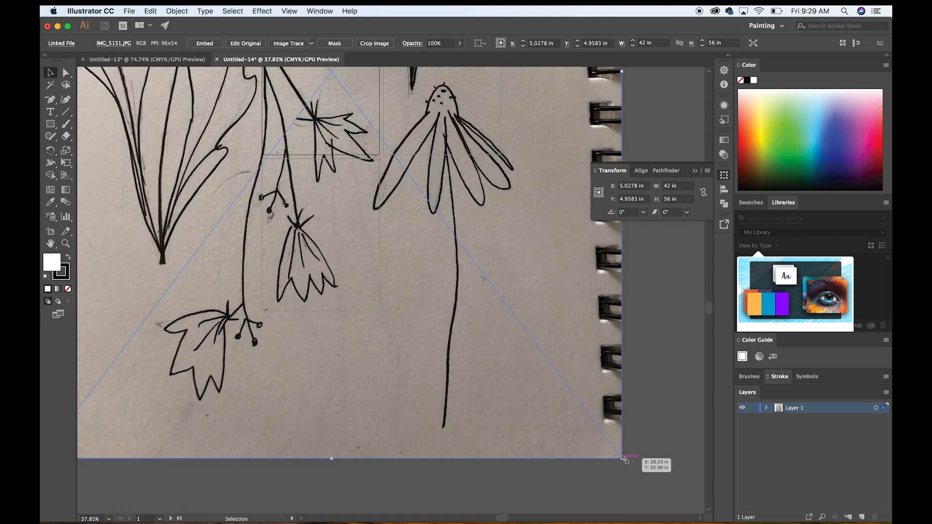
drag(622, 458, 312, 190)
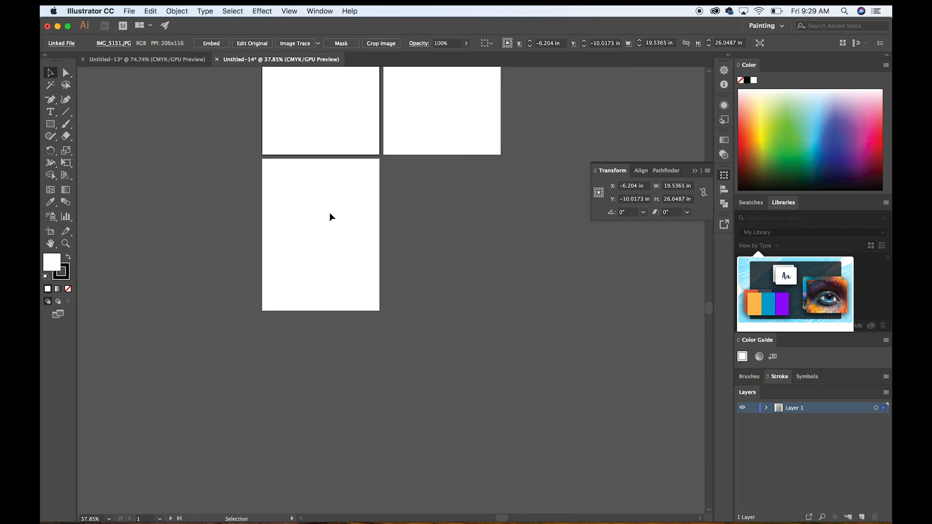
scroll(329, 214, up, 3)
mouse_move(341, 208)
mouse_down()
mouse_move(289, 137)
mouse_move(367, 221)
mouse_move(395, 347)
mouse_move(472, 371)
mouse_move(465, 382)
mouse_move(342, 234)
mouse_move(325, 196)
mouse_up()
mouse_move(275, 158)
mouse_down()
mouse_move(350, 241)
mouse_move(353, 259)
mouse_move(349, 251)
mouse_up()
scroll(412, 271, up, 5)
click(412, 271)
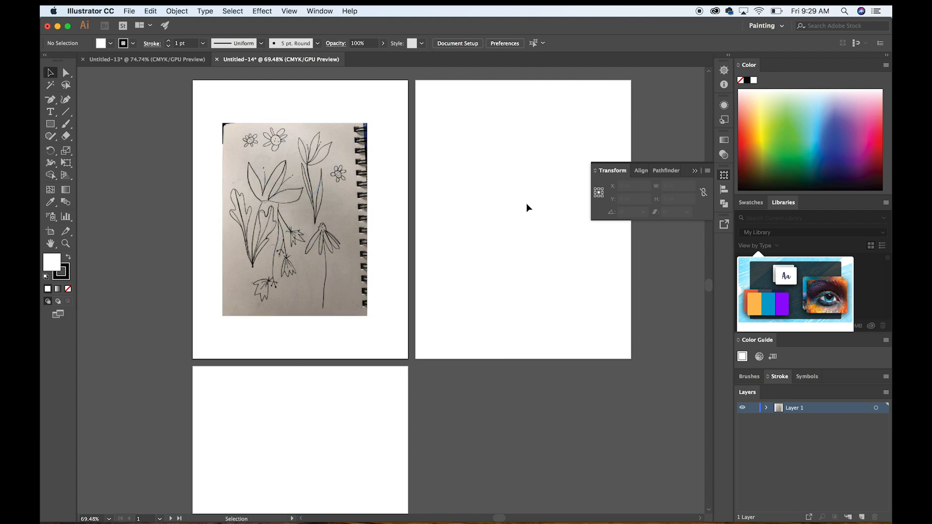
Draw a white square about 0.88 in wide above the first artboard.
scroll(519, 261, left, 6)
scroll(520, 261, up, 3)
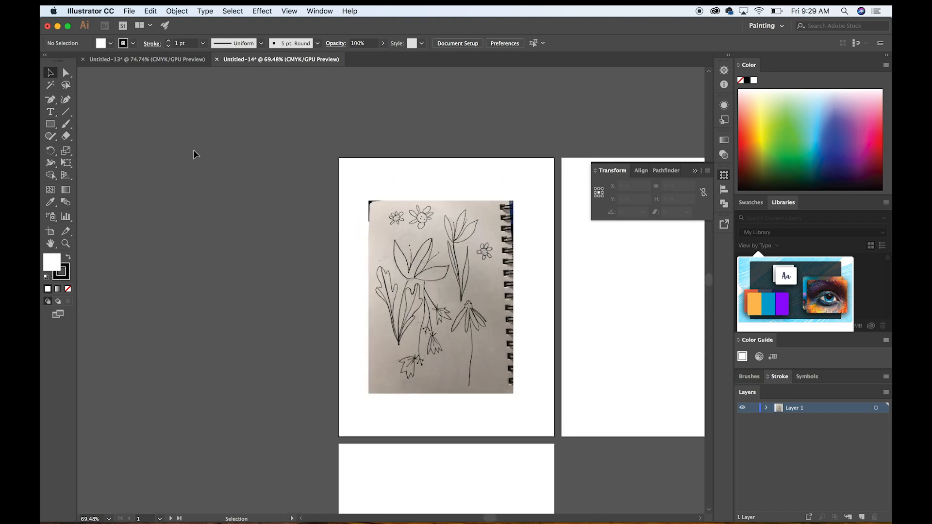
scroll(200, 290, right, 5)
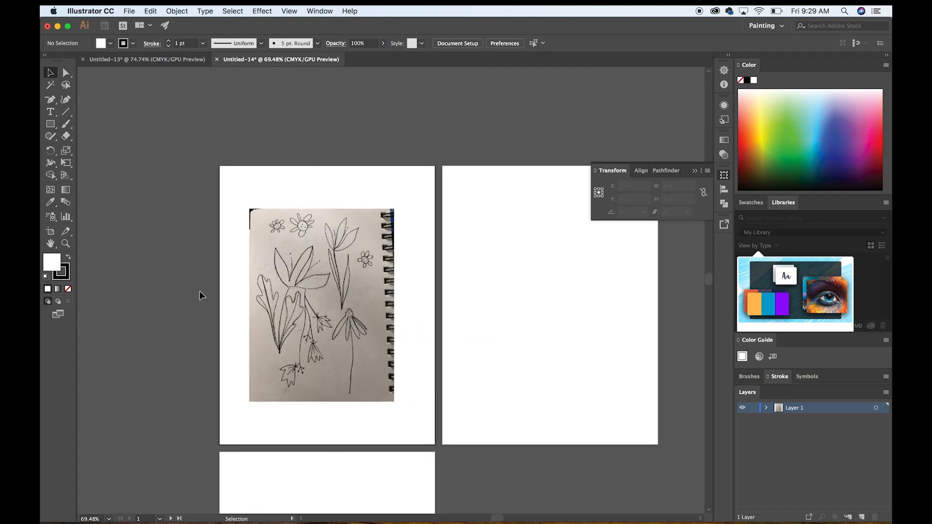
scroll(246, 196, right, 2)
scroll(245, 197, up, 1)
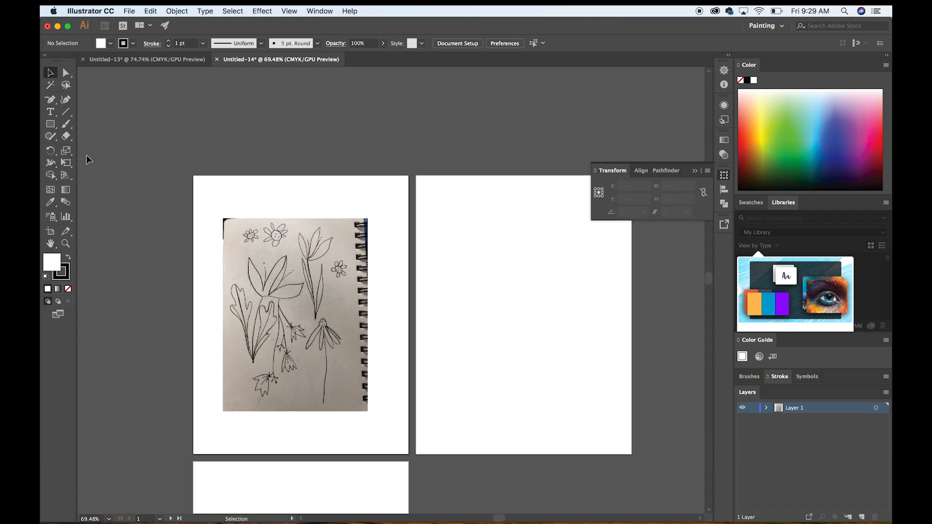
click(50, 123)
drag(255, 115, 279, 139)
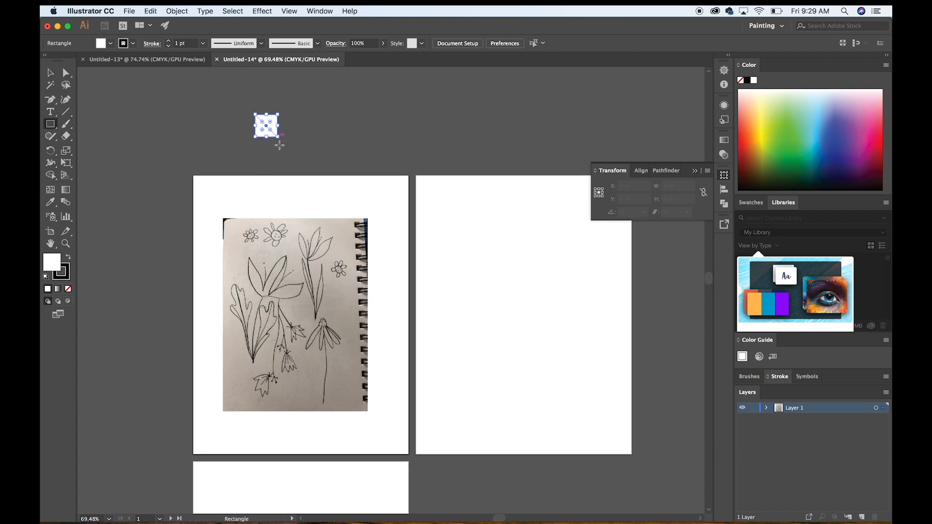
click(50, 72)
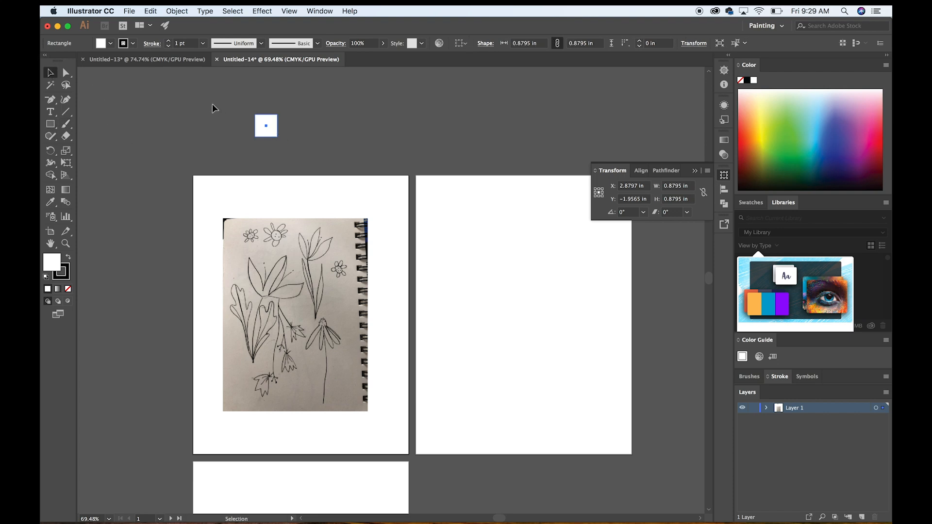
Duplicate the white square to form an evenly spaced row of four above the artboards.
key(a)
key(super+v)
mouse_move(393, 294)
mouse_down()
mouse_move(354, 116)
mouse_move(294, 125)
mouse_move(253, 109)
mouse_move(311, 141)
mouse_up()
click(336, 148)
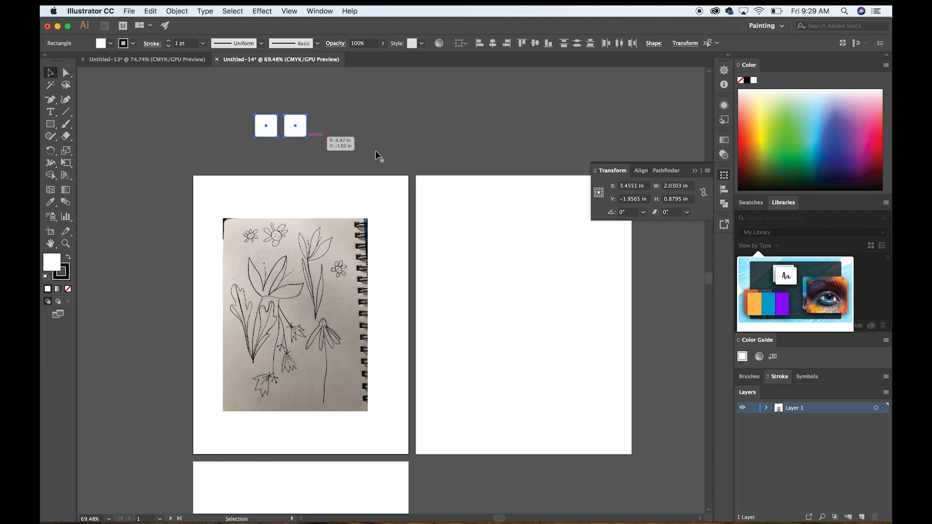
key(cmd+c)
key(cmd+v)
drag(401, 287, 348, 119)
click(427, 139)
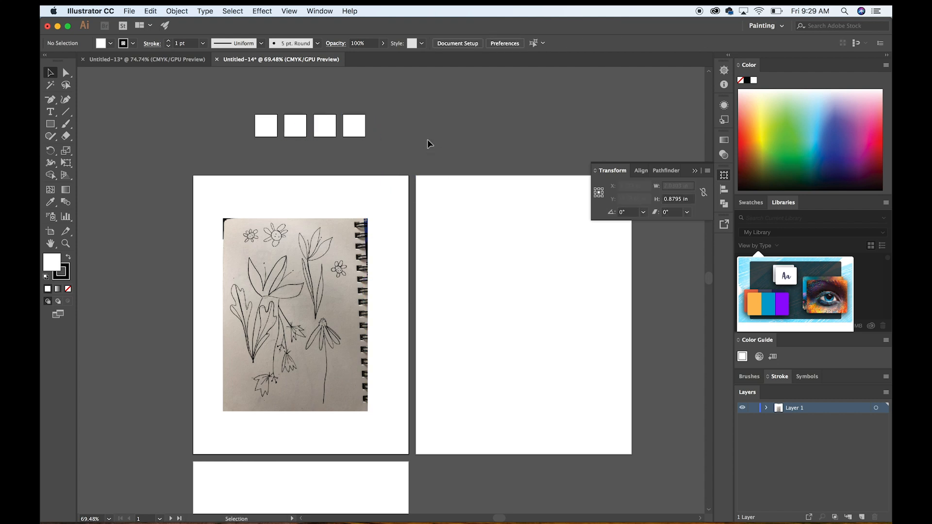
click(274, 129)
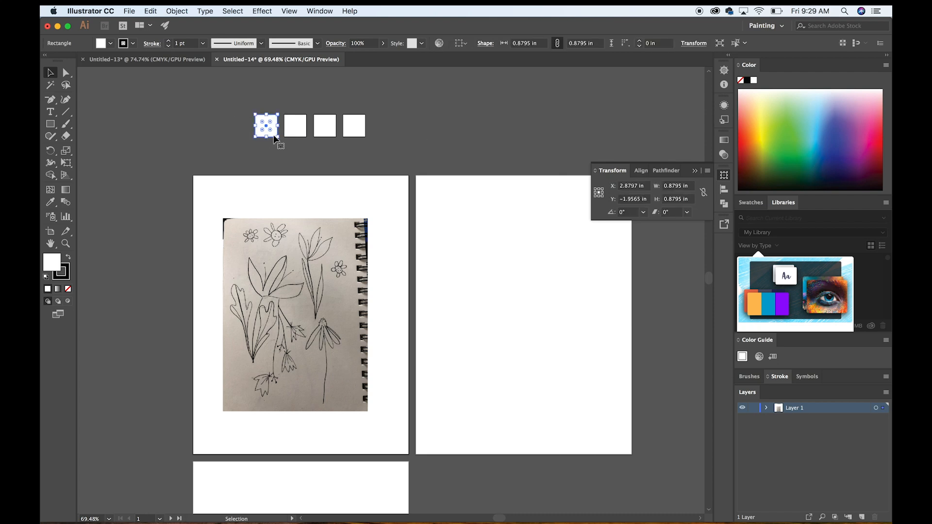
double_click(52, 266)
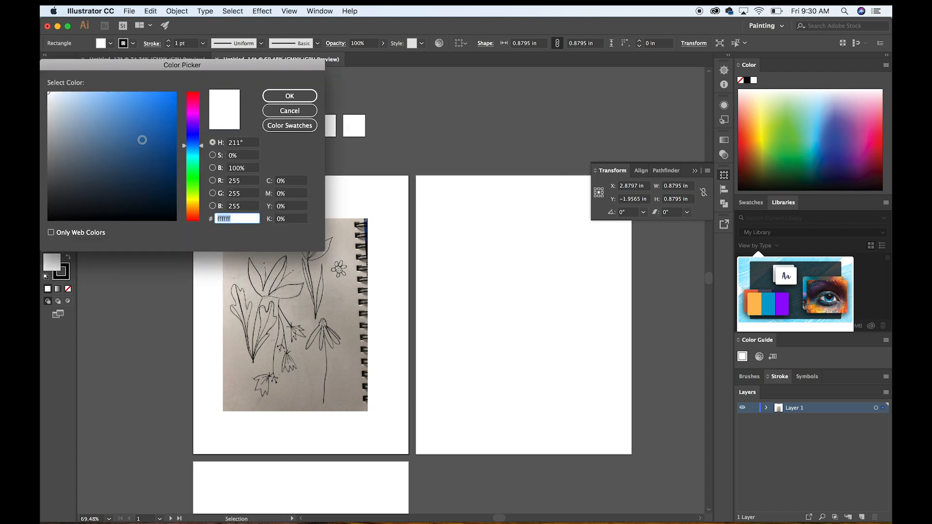
click(142, 154)
click(138, 179)
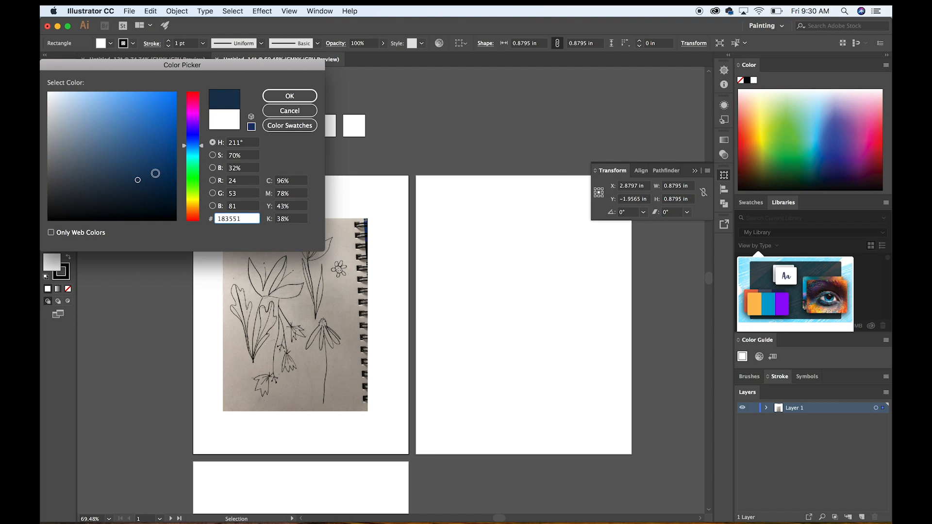
click(290, 110)
Copy the green, orange and cream squares from Untitled-13 into Untitled-14, enlarging the row to about 4.04 x 1.17 in above the artboards.
click(144, 59)
drag(269, 106, 369, 111)
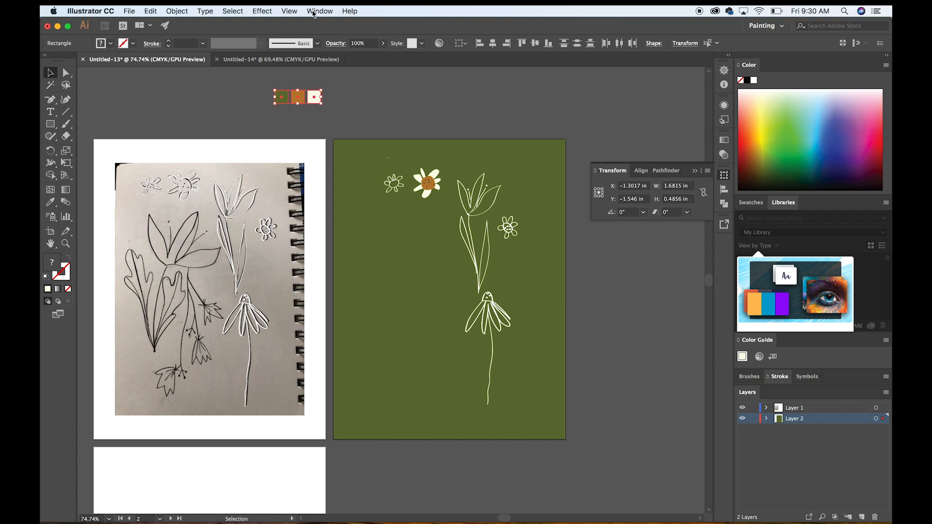
click(291, 59)
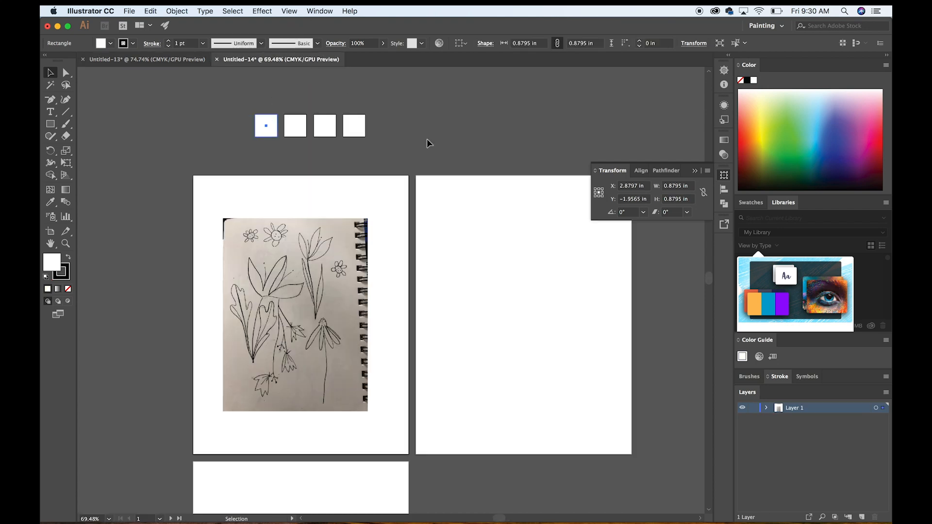
key(super+v)
drag(395, 290, 509, 103)
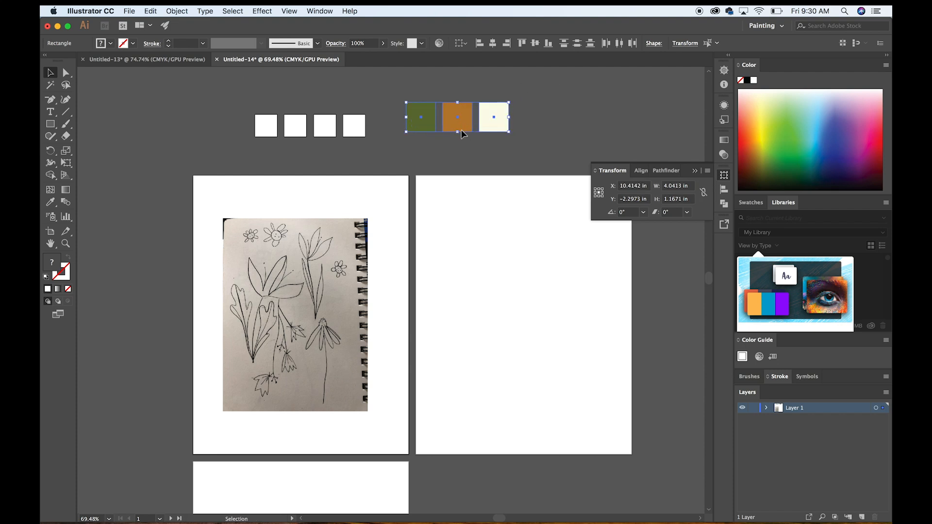
drag(433, 130, 403, 135)
Delete the four white squares above the first artboard.
click(287, 112)
drag(241, 115, 368, 153)
key(Delete)
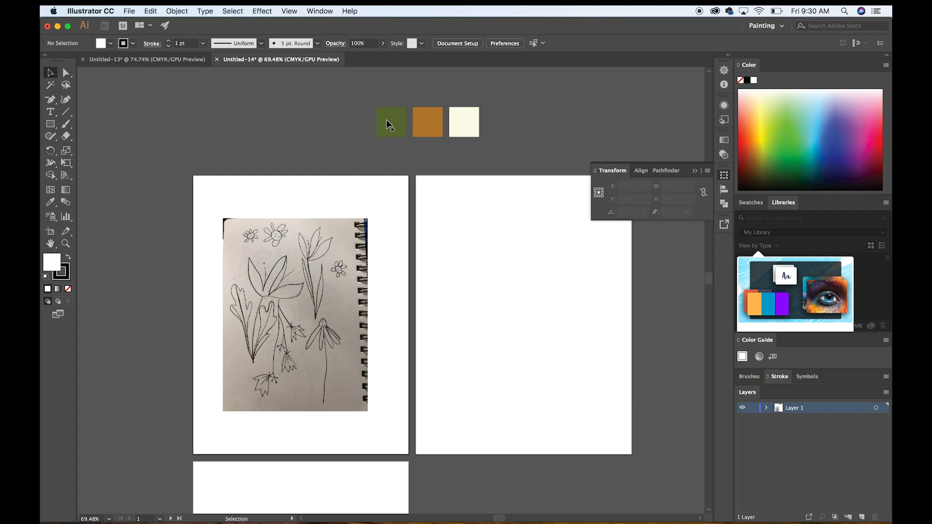
Duplicate the green square and place the copy at the end of the colour row, beside the cream square.
click(394, 126)
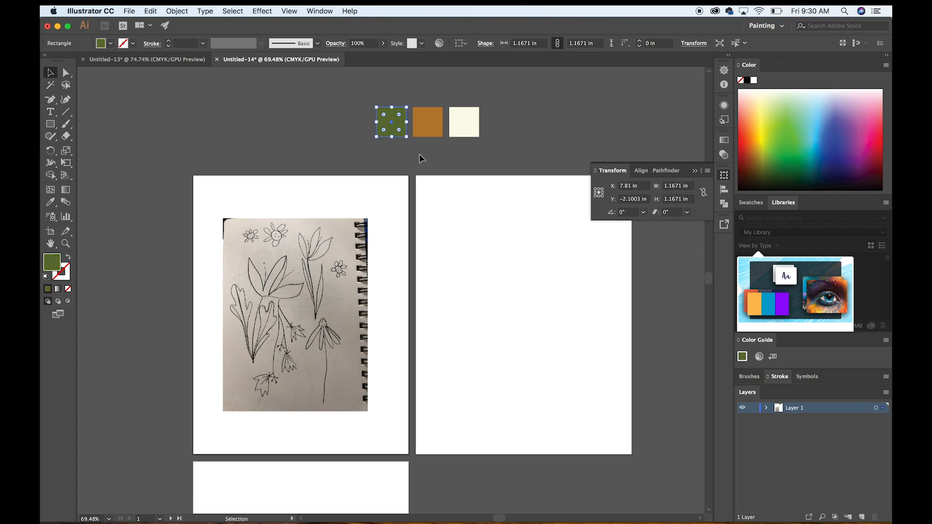
key(super+c)
key(super+v)
drag(395, 294, 506, 125)
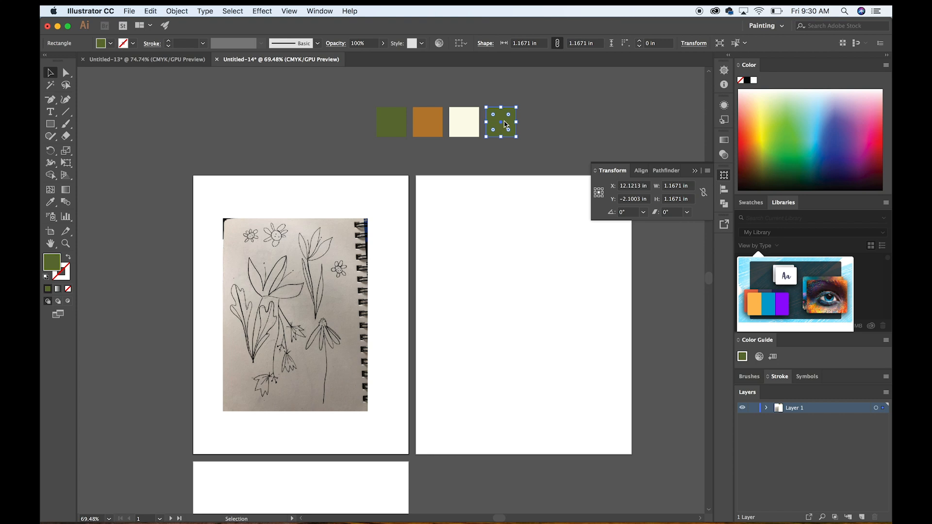
Change the duplicated green square's fill to dark brown, RGB 66, 53, 23.
right_click(506, 126)
click(534, 88)
double_click(53, 264)
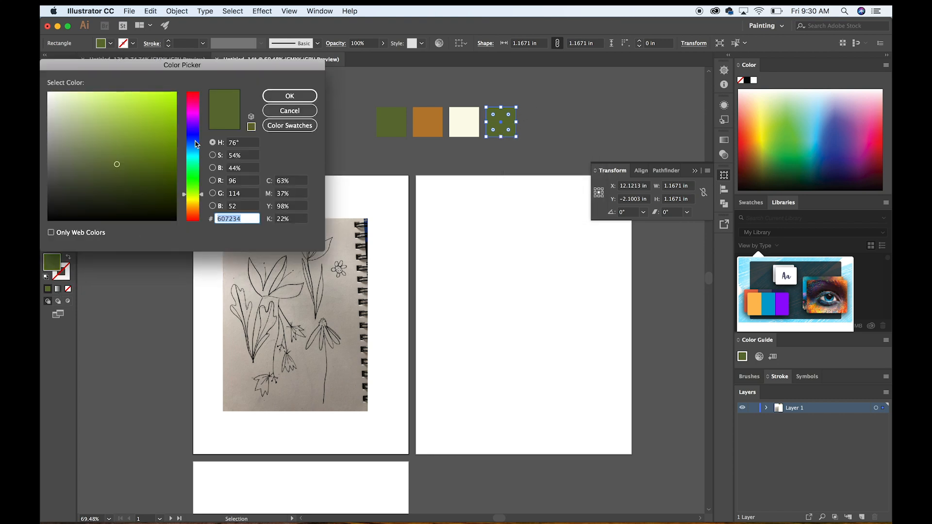
click(193, 207)
click(131, 187)
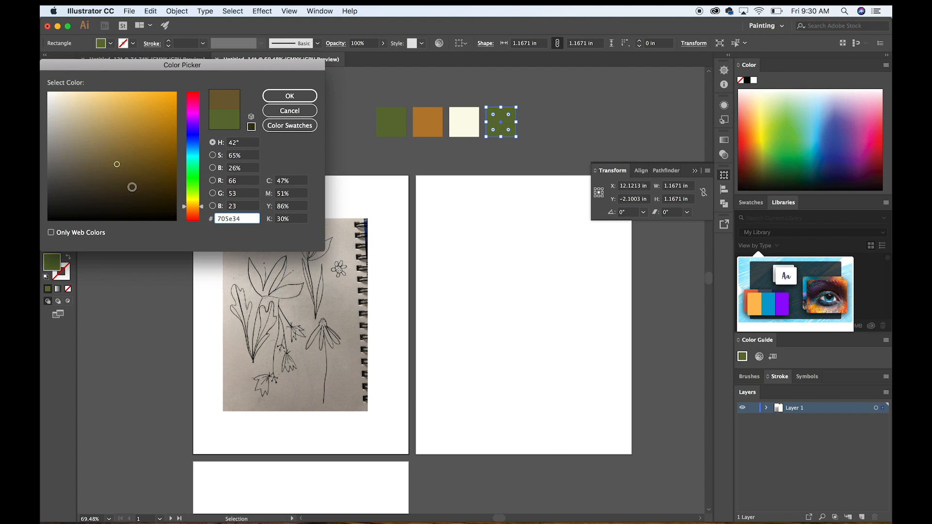
click(290, 96)
click(511, 180)
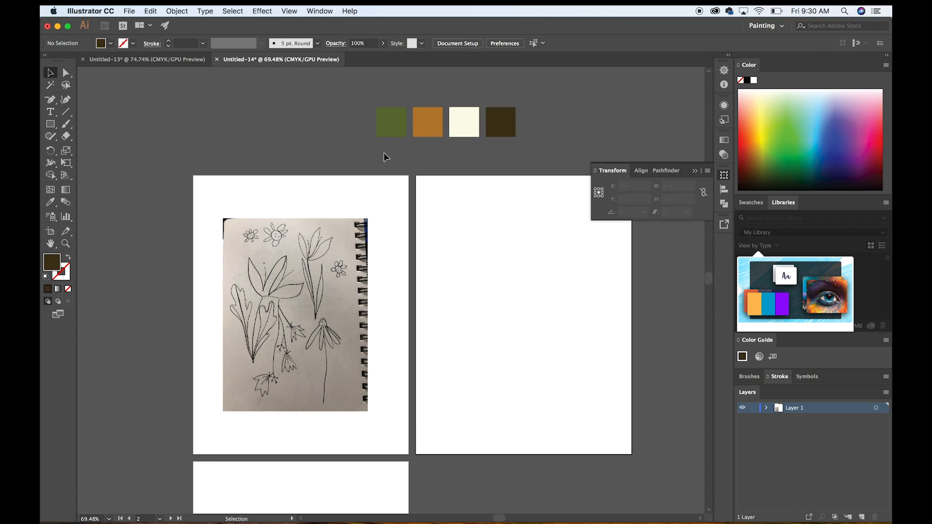
Enlarge the sketch photo proportionally until it nearly fills the first artboard, and deselect it.
click(302, 324)
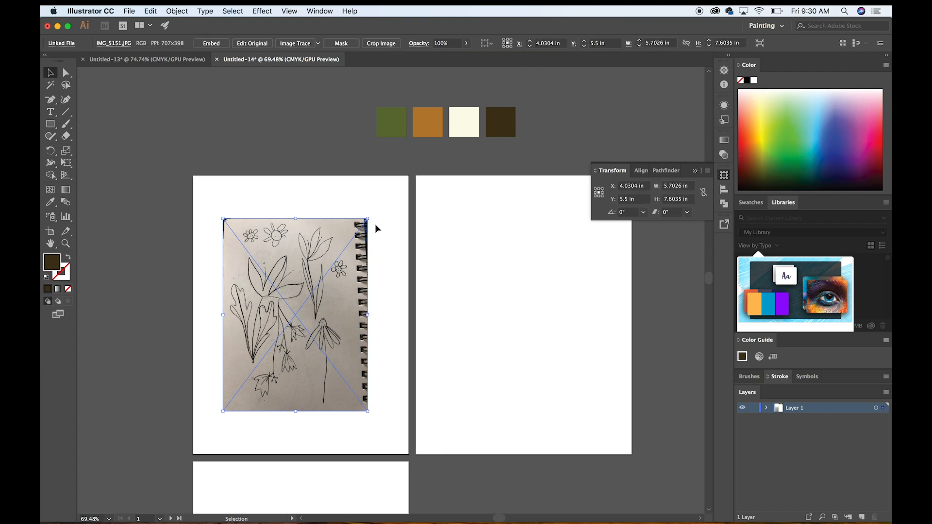
drag(367, 218, 387, 192)
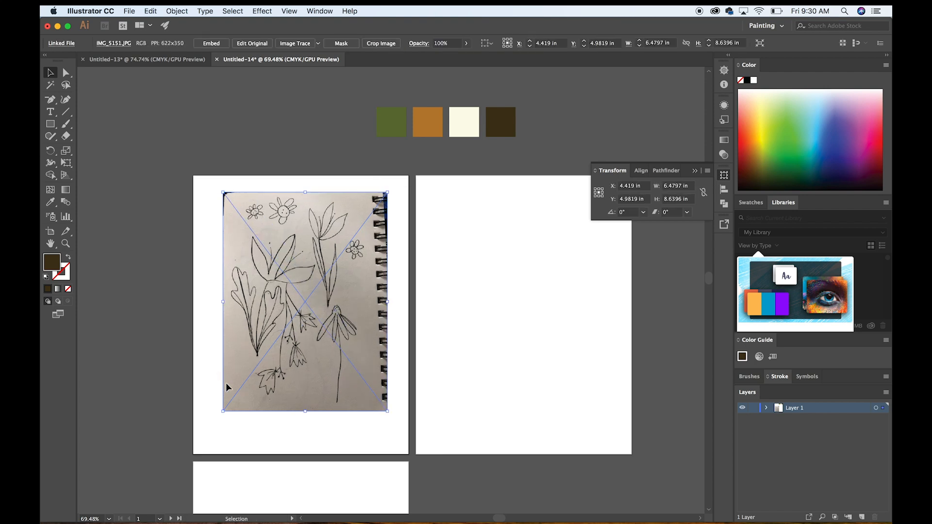
drag(223, 411, 201, 432)
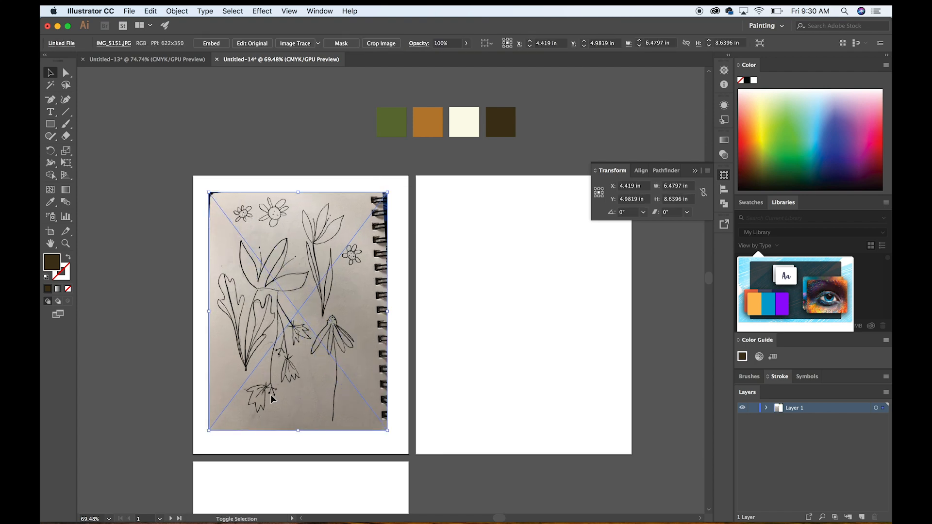
alt+scroll(334, 311, up, 3)
click(540, 277)
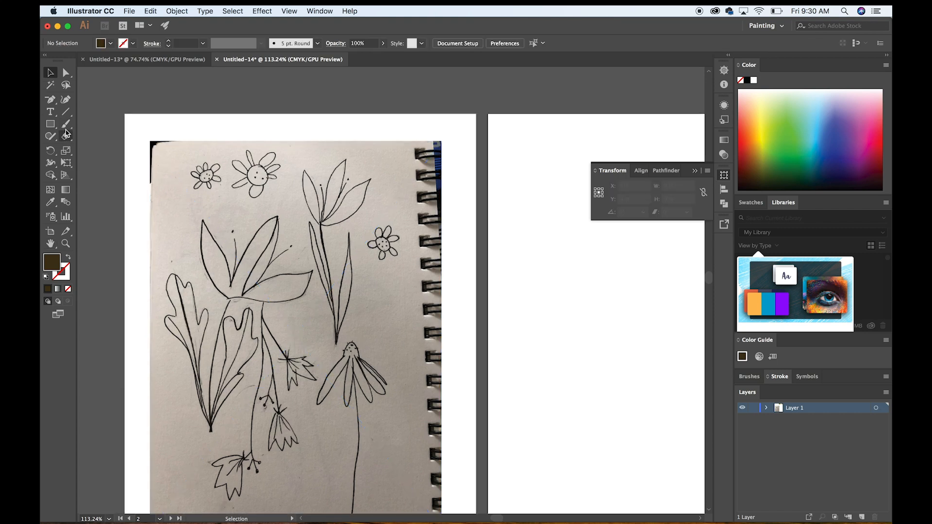
Activate the Pen tool and swap the colours to get no fill and a dark brown stroke, with the stroke active.
click(52, 102)
drag(52, 103, 92, 100)
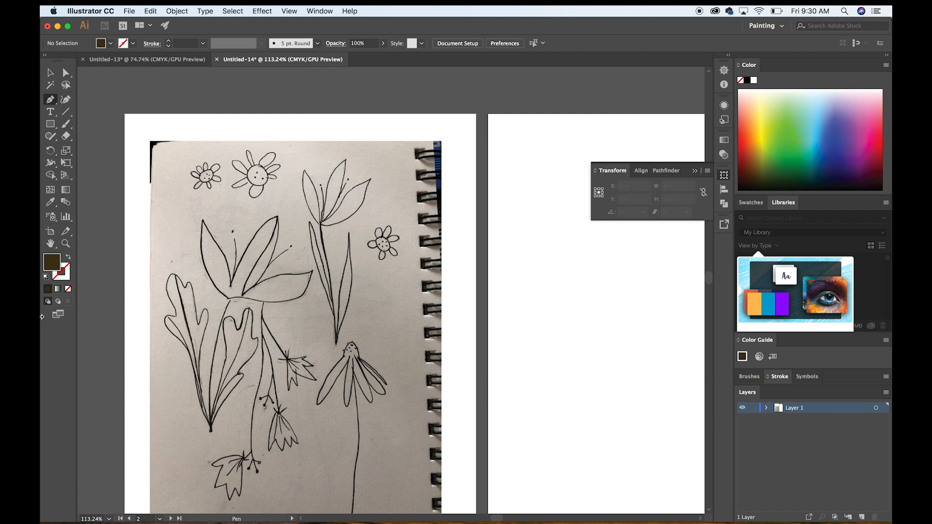
double_click(52, 265)
key(Escape)
click(69, 259)
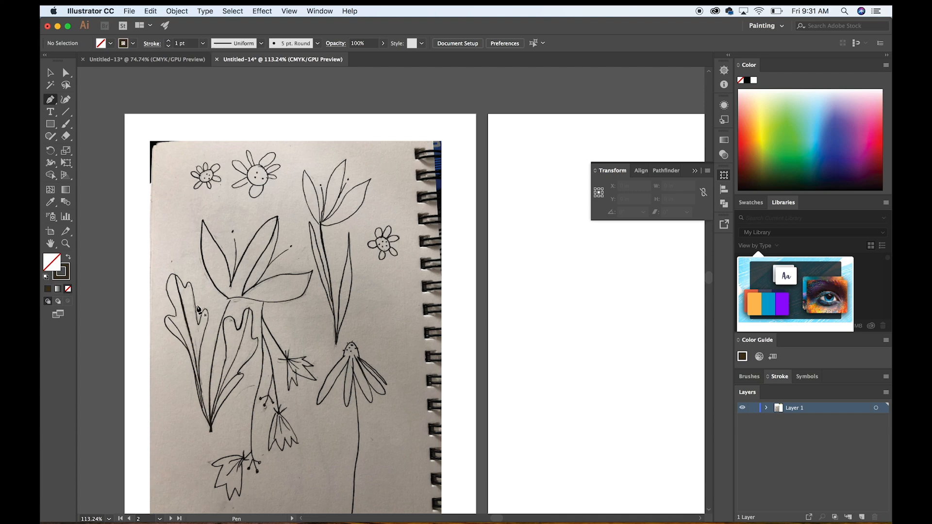
click(66, 280)
scroll(350, 242, up, 1)
scroll(253, 224, right, 8)
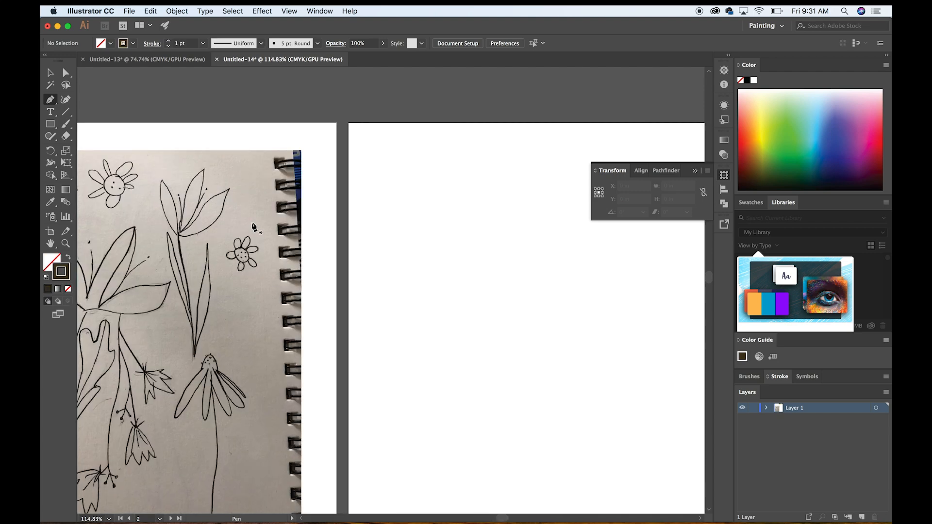
Trace the two upper petals of the small six-petal flower near the notebook's spiral binding with the Pen tool.
scroll(253, 224, up, 4)
scroll(253, 225, left, 2)
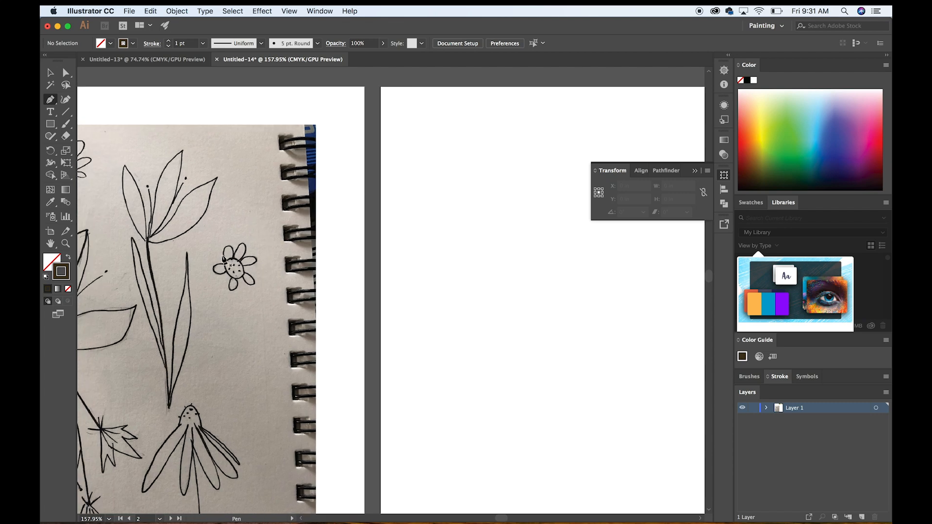
scroll(241, 261, down, 1)
scroll(241, 260, down, 3)
scroll(241, 262, up, 1)
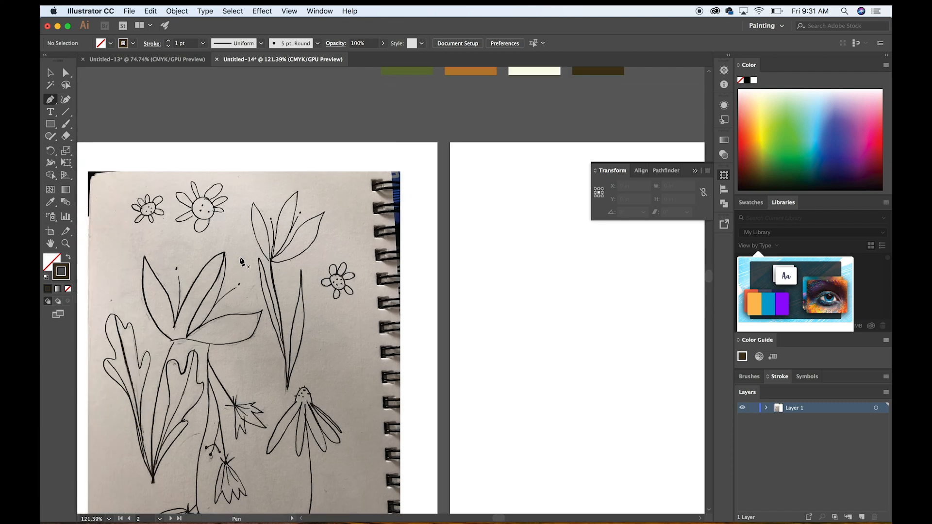
scroll(242, 263, down, 2)
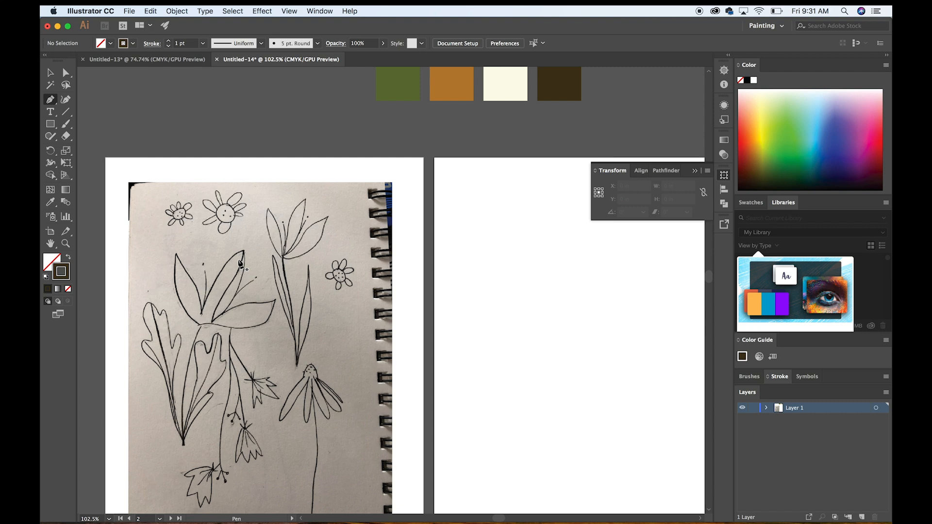
scroll(343, 235, up, 5)
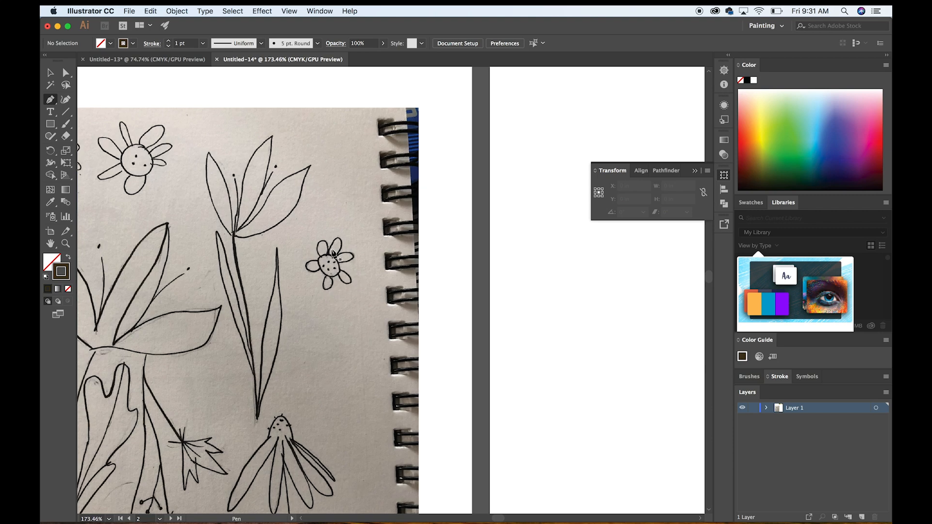
scroll(333, 253, up, 3)
click(50, 72)
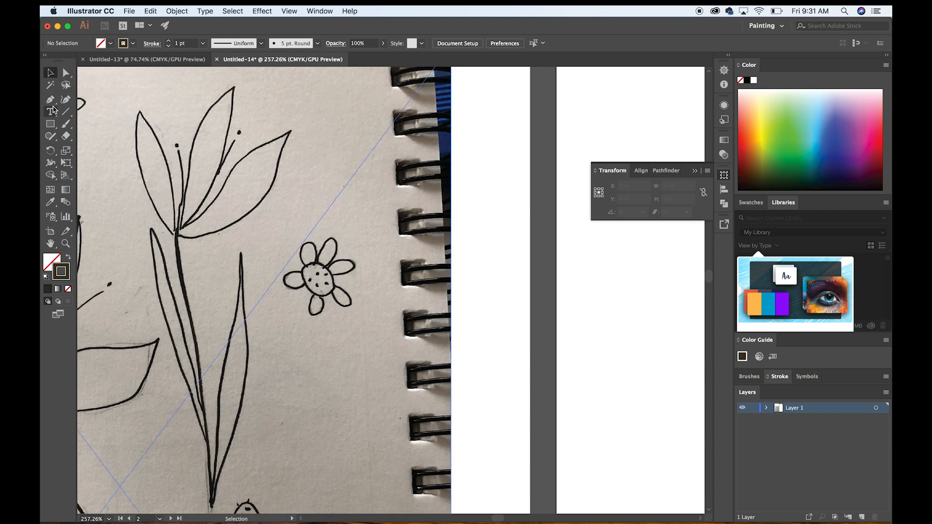
click(50, 99)
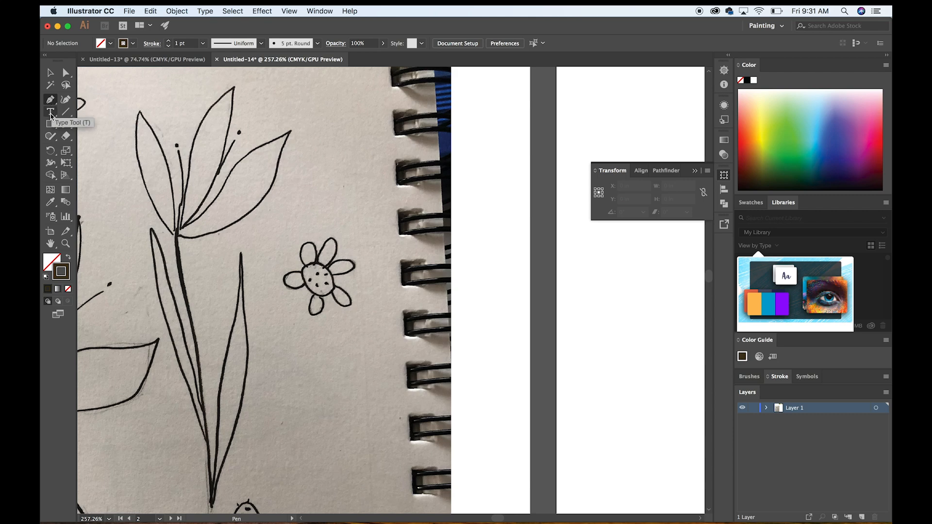
click(306, 265)
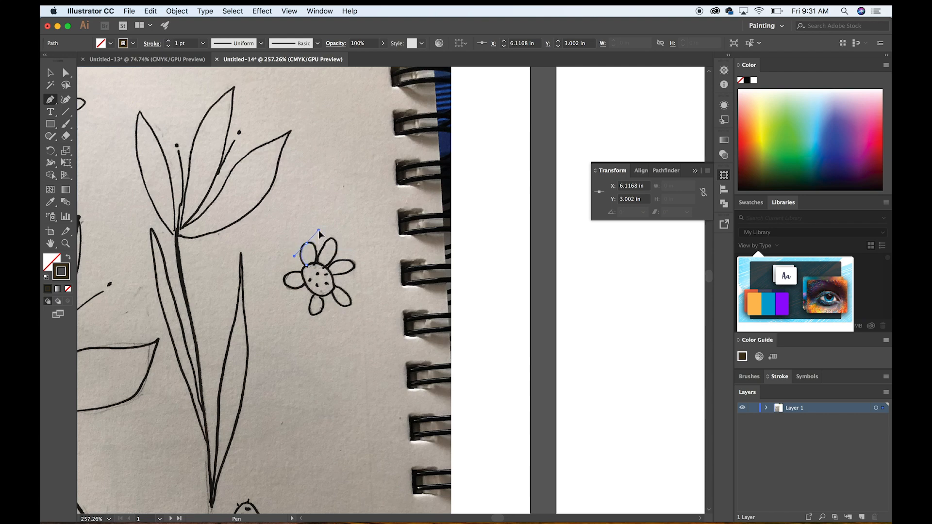
drag(319, 231, 317, 230)
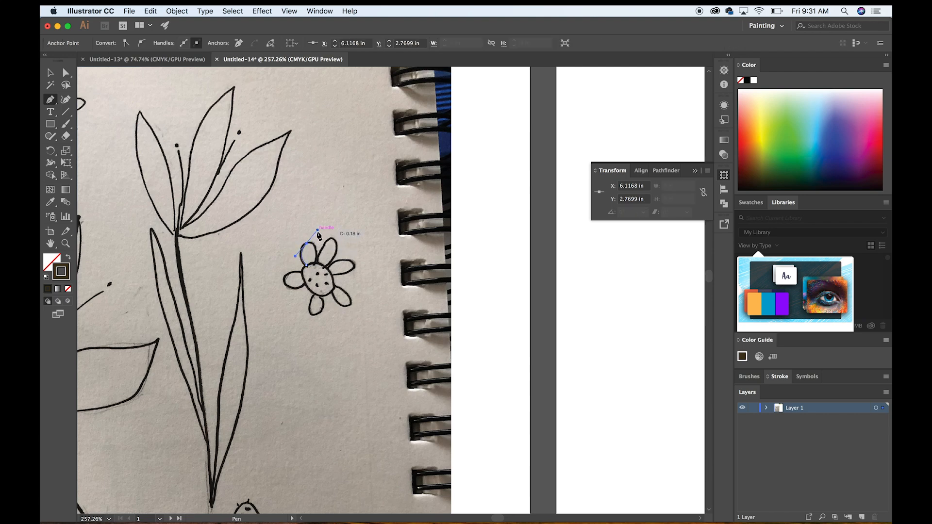
drag(317, 230, 309, 285)
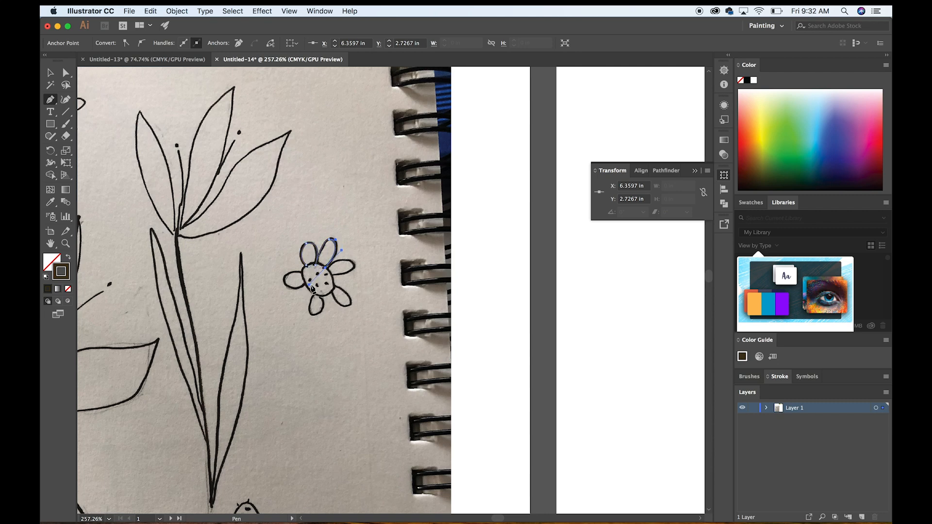
click(325, 268)
Continue the Pen path around the small flower's right and lower-right petals.
drag(349, 262, 354, 262)
click(343, 274)
click(330, 274)
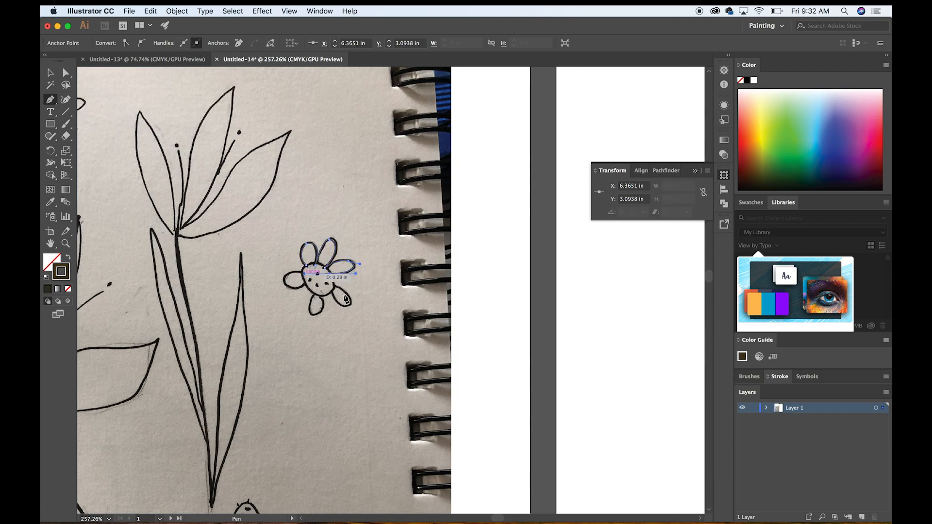
click(335, 287)
click(348, 304)
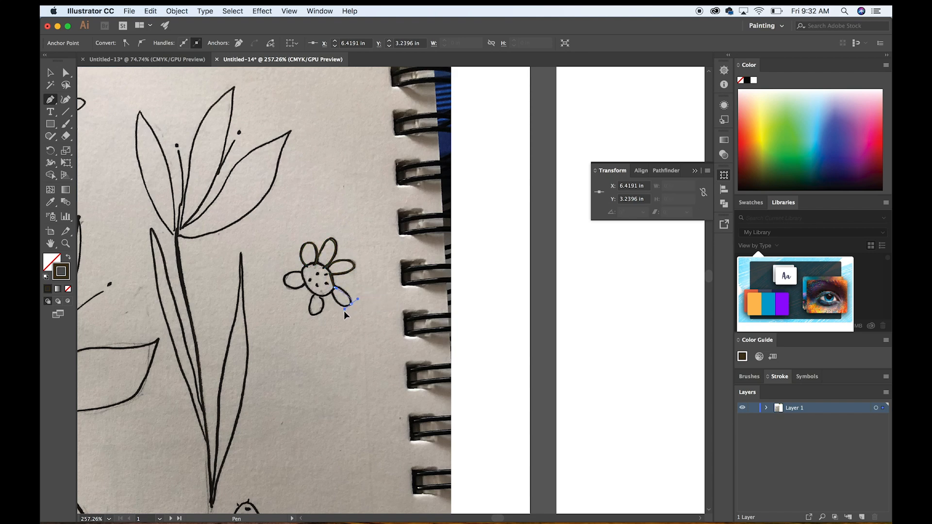
drag(351, 320, 339, 318)
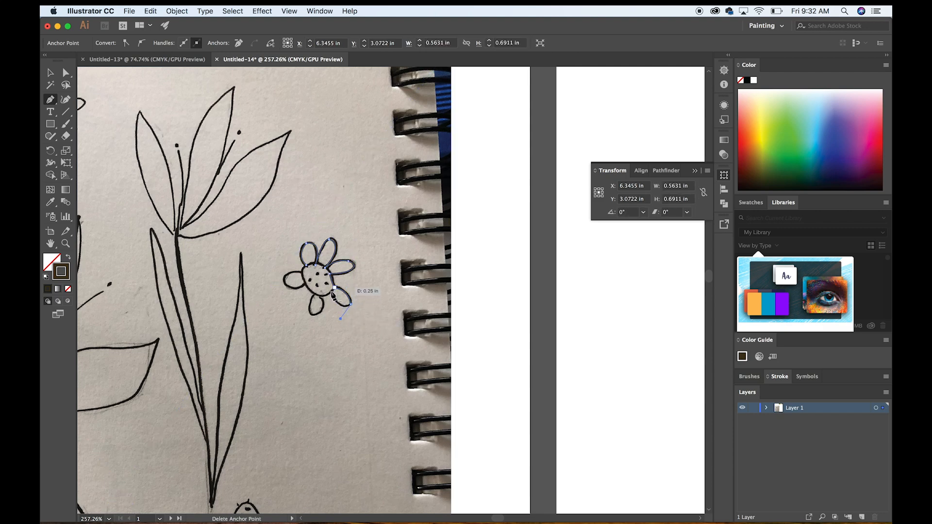
click(332, 293)
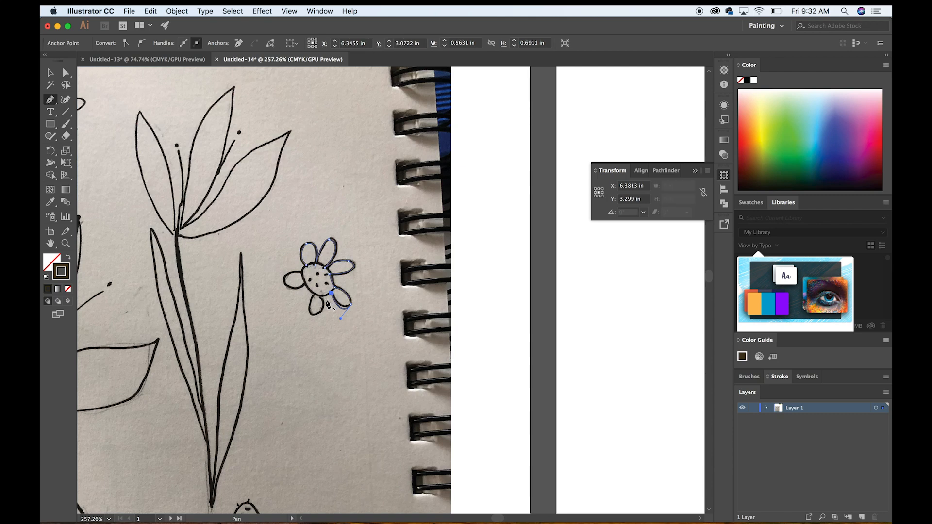
Trace the small flower's bottom and left petals and close the path at its starting point.
click(320, 297)
click(320, 297)
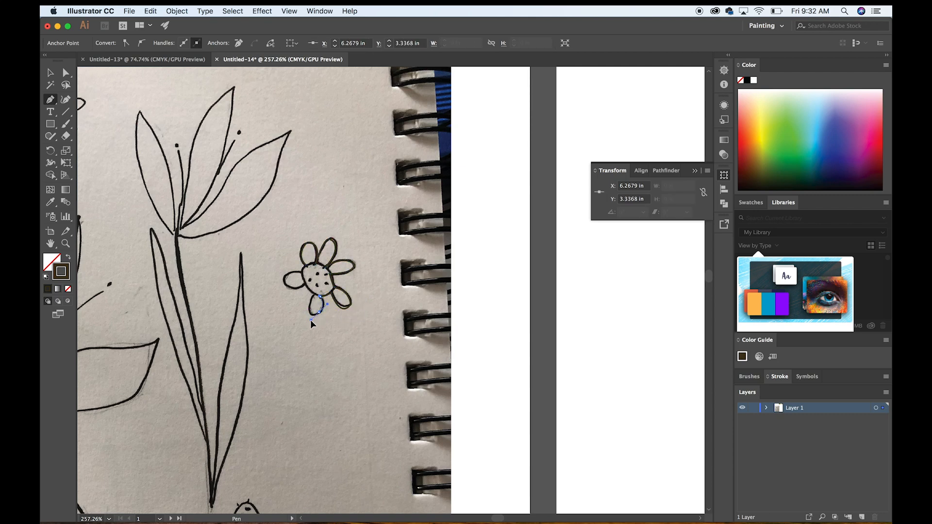
click(310, 318)
drag(317, 295, 319, 284)
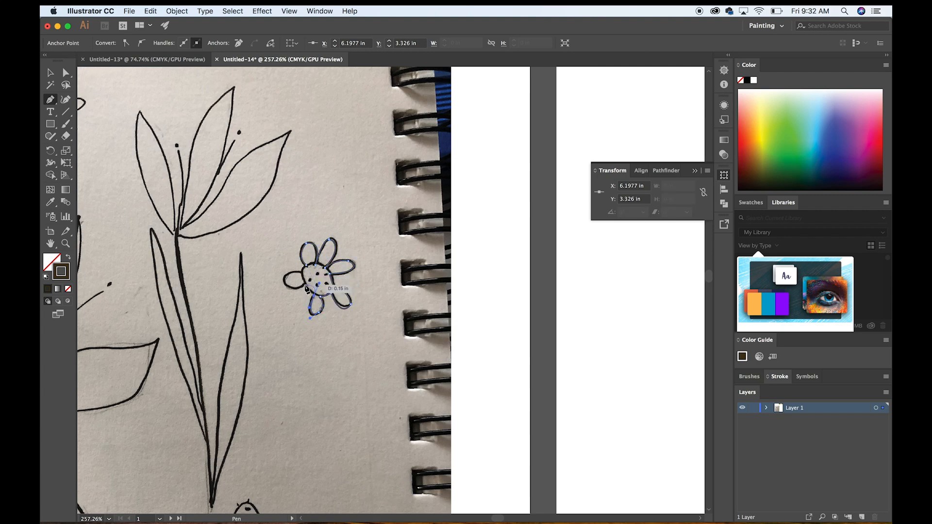
click(310, 282)
drag(283, 280, 271, 264)
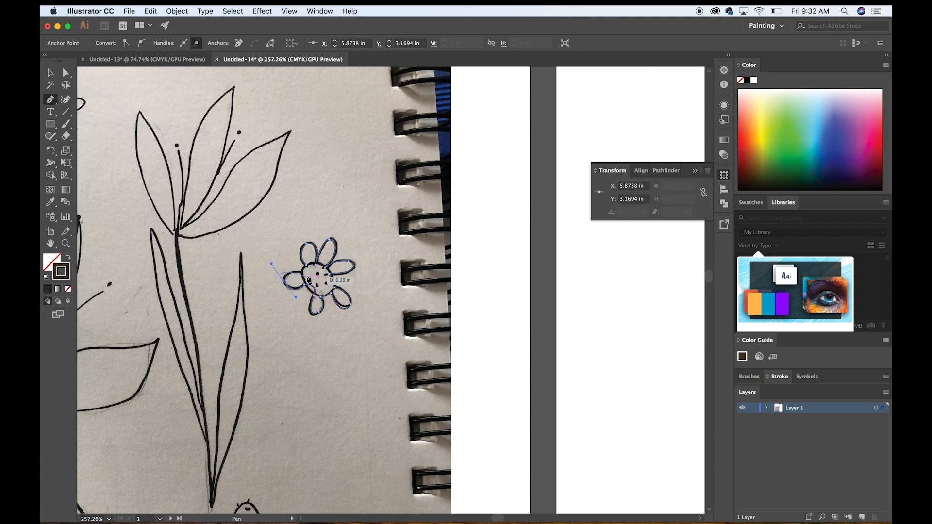
drag(271, 264, 281, 264)
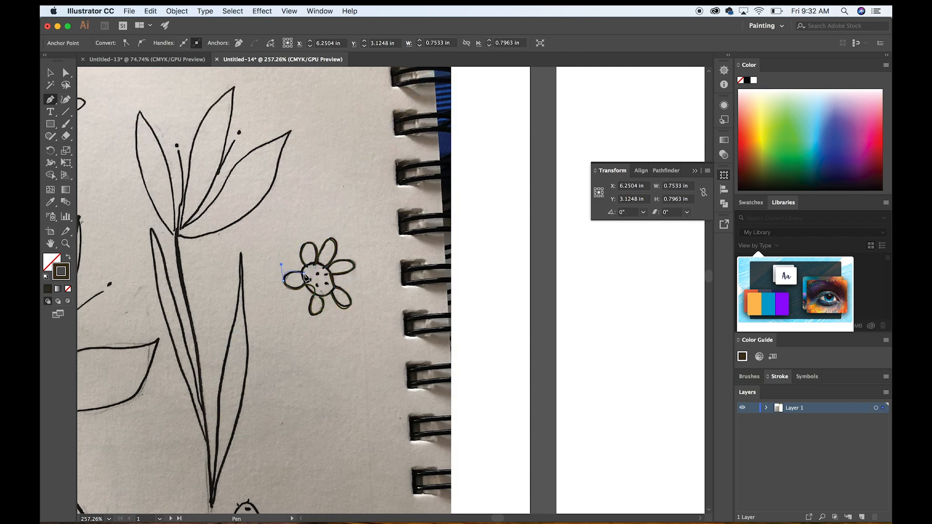
drag(306, 277, 309, 271)
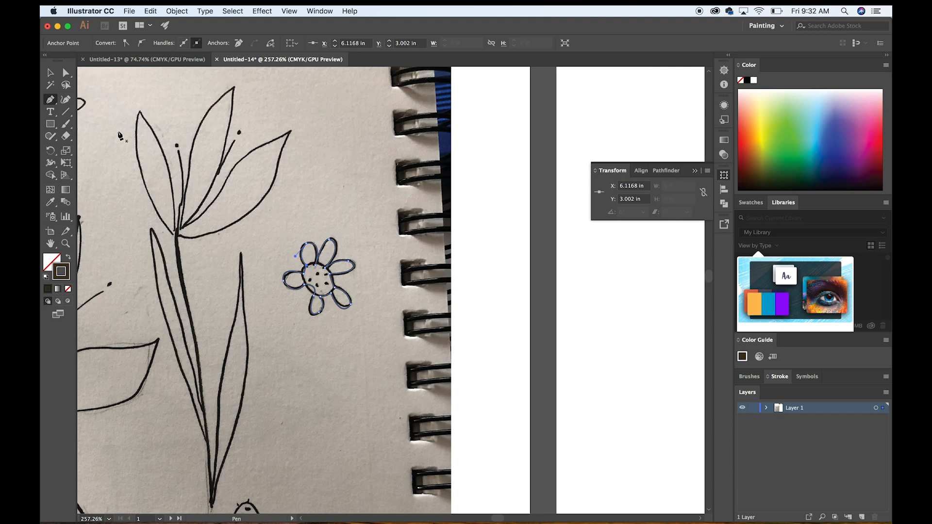
Move the traced flower outline onto the second artboard to check its shape, and return it over the sketched flower.
click(51, 73)
drag(335, 265, 610, 255)
click(514, 371)
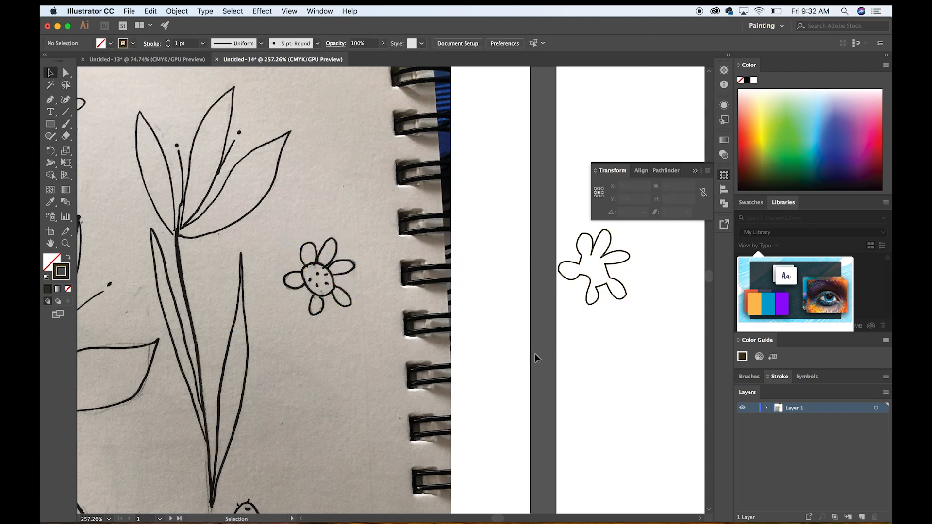
mouse_move(594, 300)
mouse_down()
mouse_move(427, 279)
mouse_move(320, 293)
mouse_up()
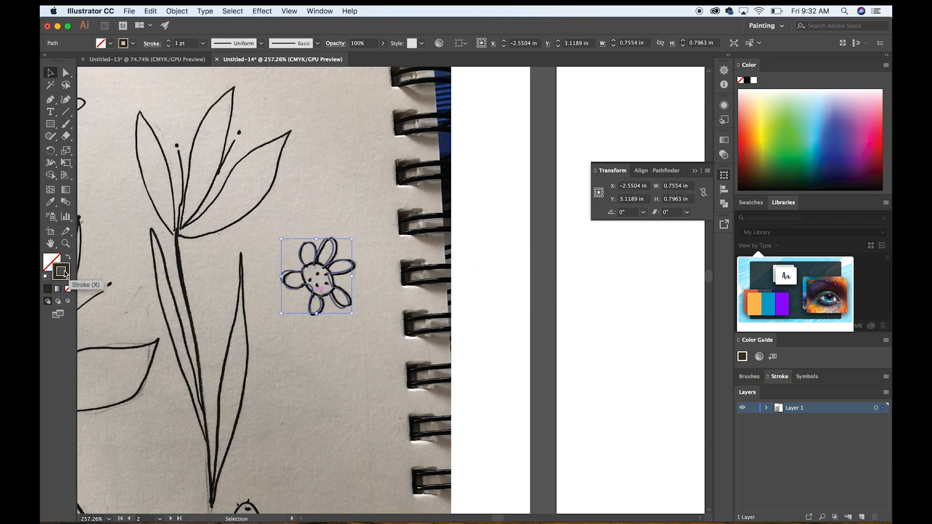
Sample the cream palette square with the Eyedropper to give the traced flower a cream fill without stroke, and deselect it.
scroll(370, 253, up, 8)
scroll(370, 253, down, 6)
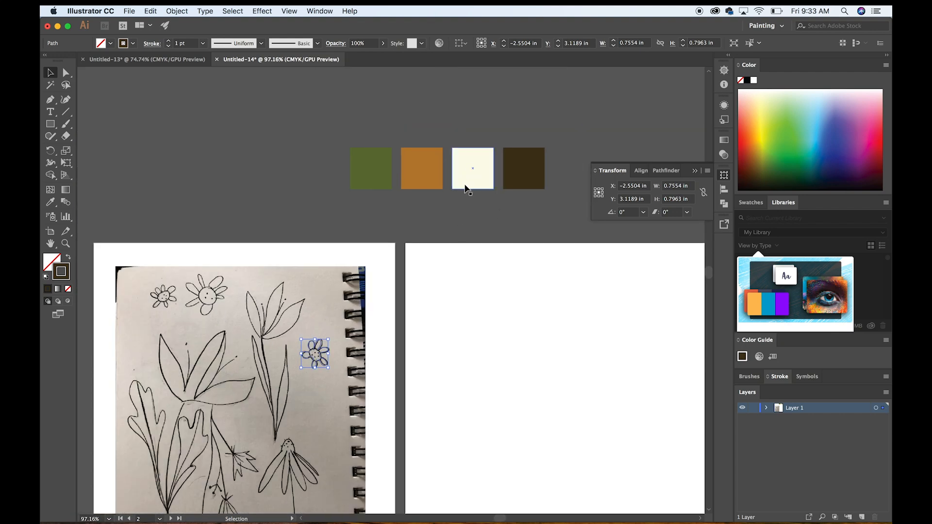
scroll(466, 180, down, 2)
key(i)
scroll(476, 157, down, 2)
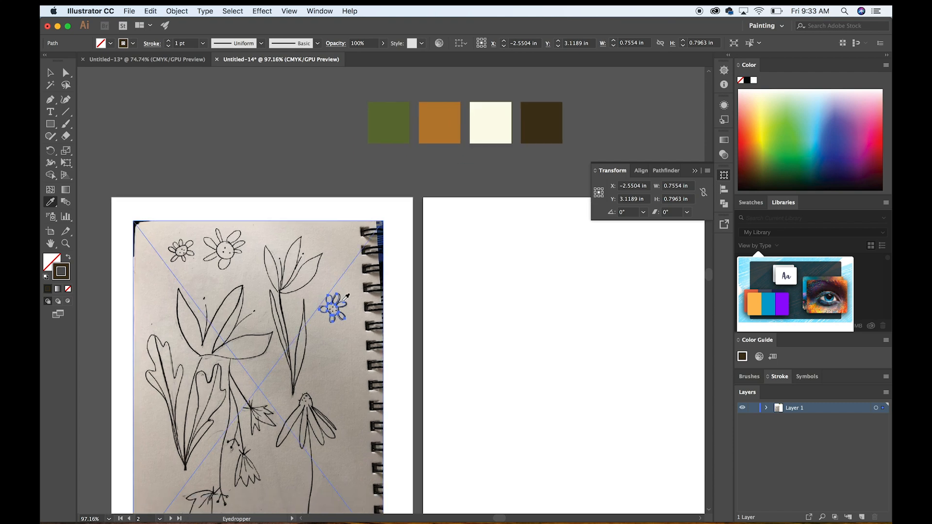
click(484, 107)
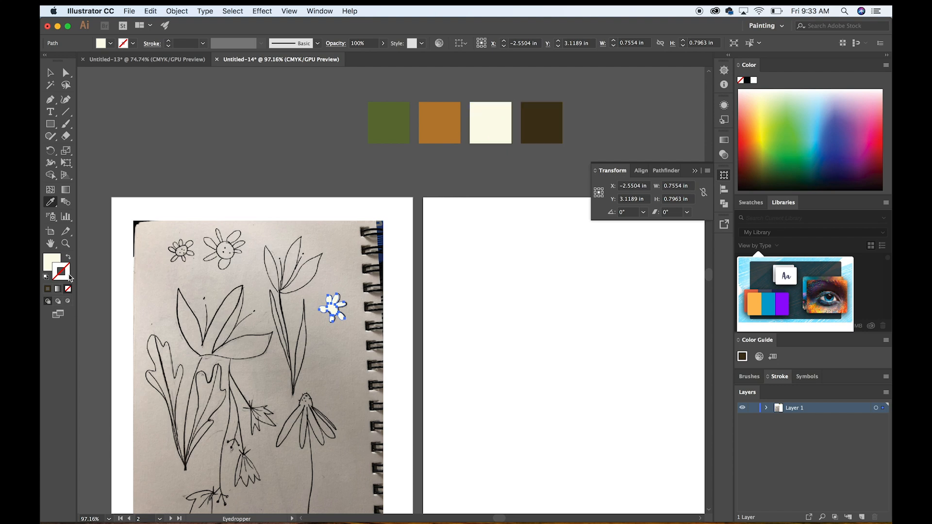
click(50, 72)
click(188, 136)
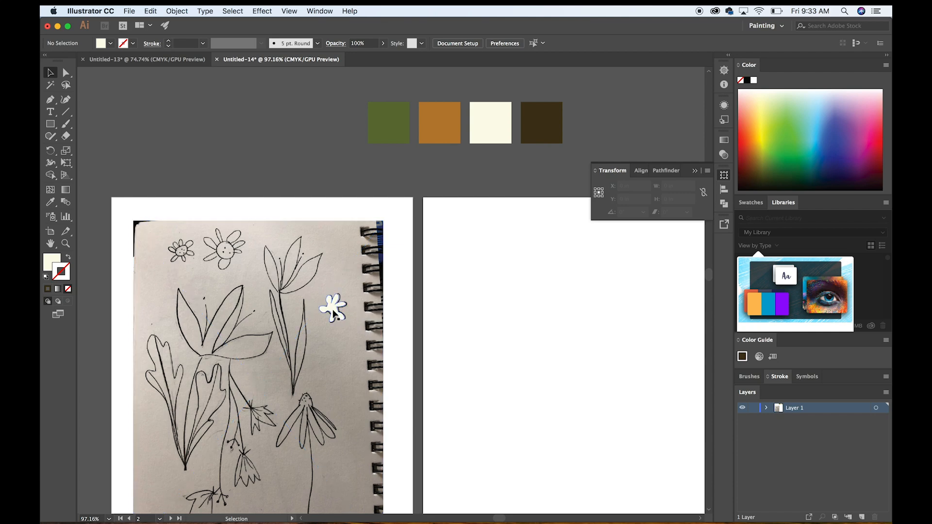
Move the cream flower away from its sketch to the photo's upper-right corner beside the spiral binding, and deselect it.
drag(334, 313, 400, 246)
click(393, 321)
scroll(392, 319, up, 5)
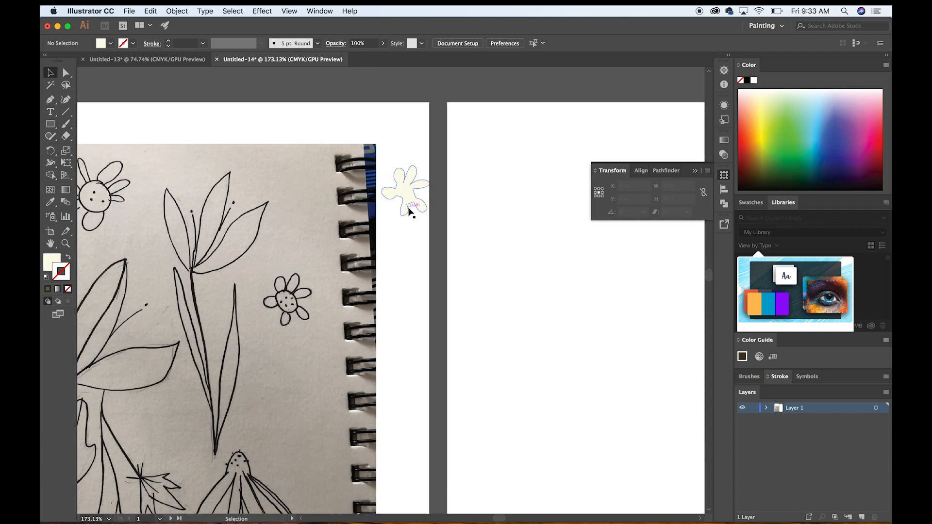
drag(410, 199, 316, 185)
click(422, 294)
scroll(335, 277, up, 4)
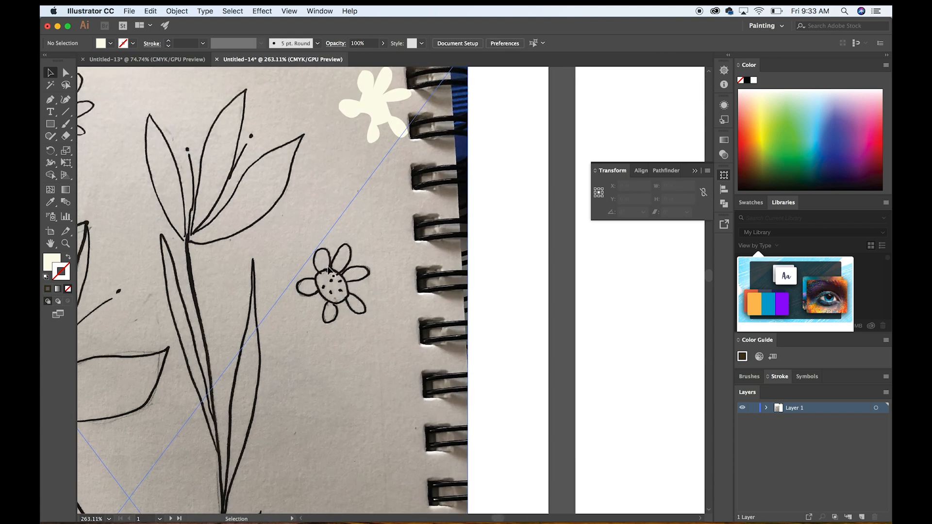
Paint around the small sketched flower's centre with the Paintbrush, using the 3 pt. Oval brush and a 0.75 pt stroke.
click(66, 125)
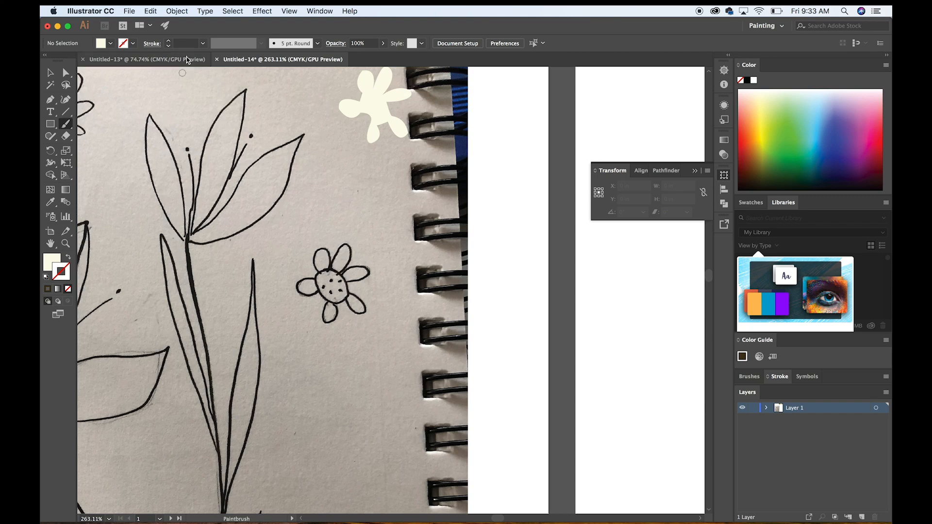
click(204, 44)
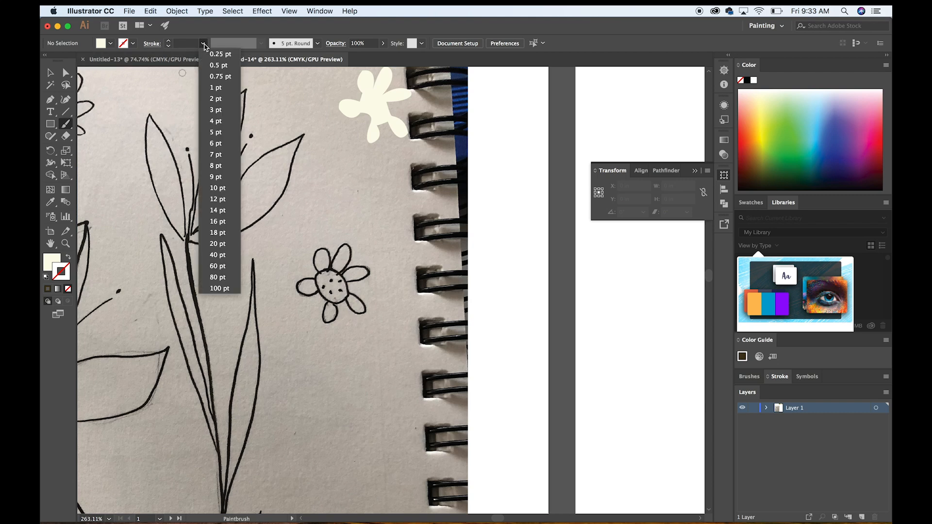
click(204, 44)
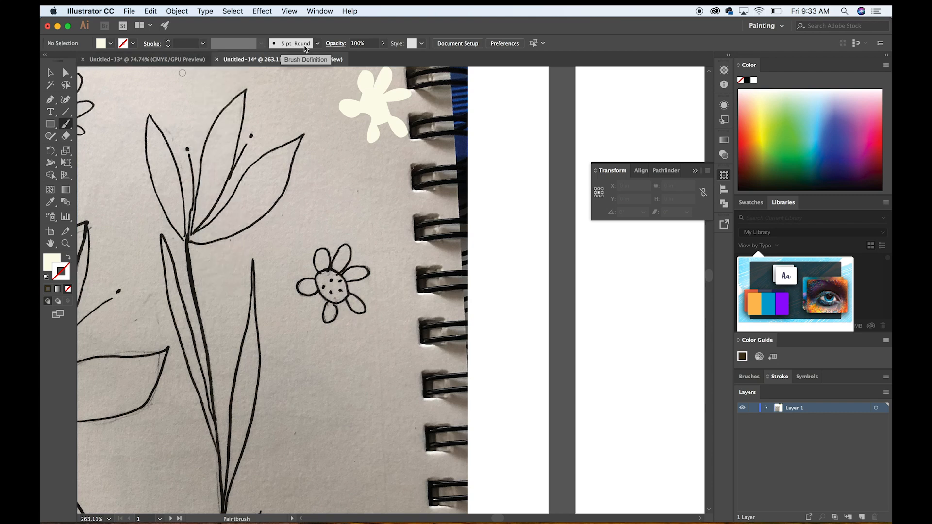
click(318, 43)
click(267, 72)
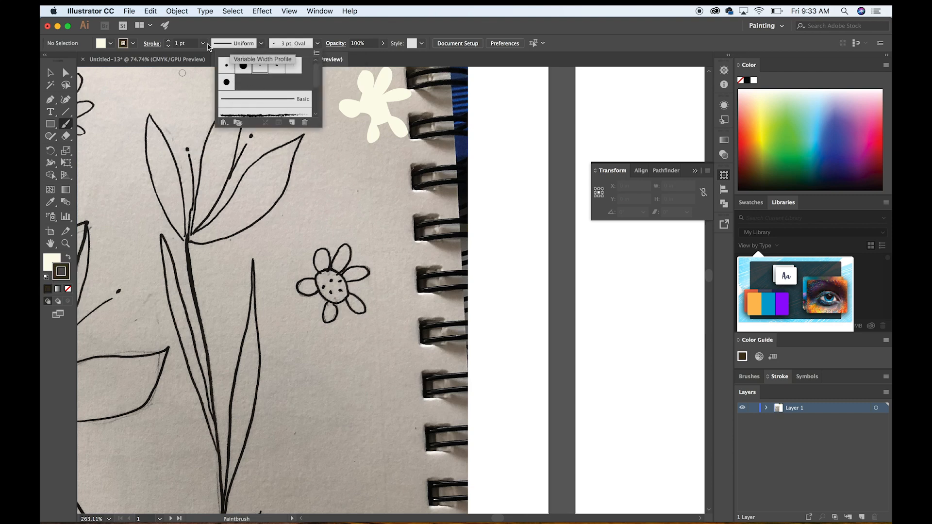
click(169, 48)
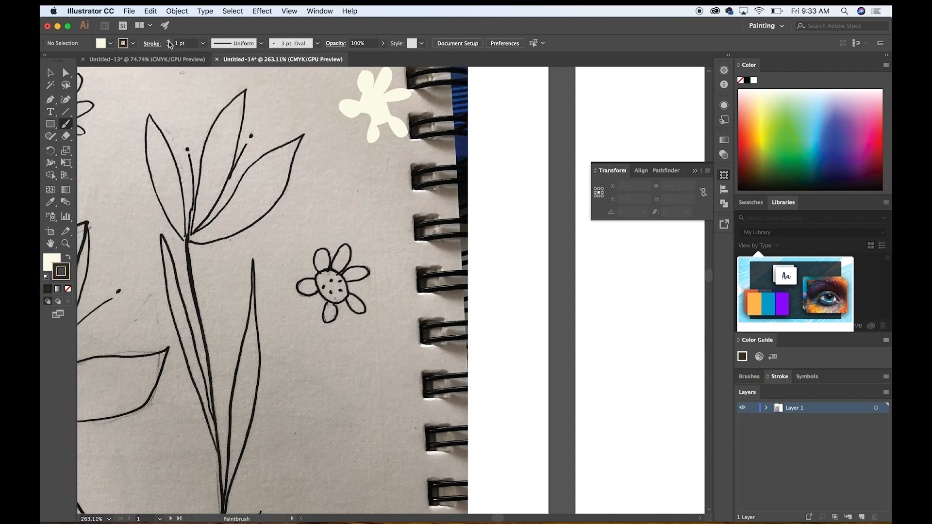
click(169, 47)
drag(337, 273, 339, 273)
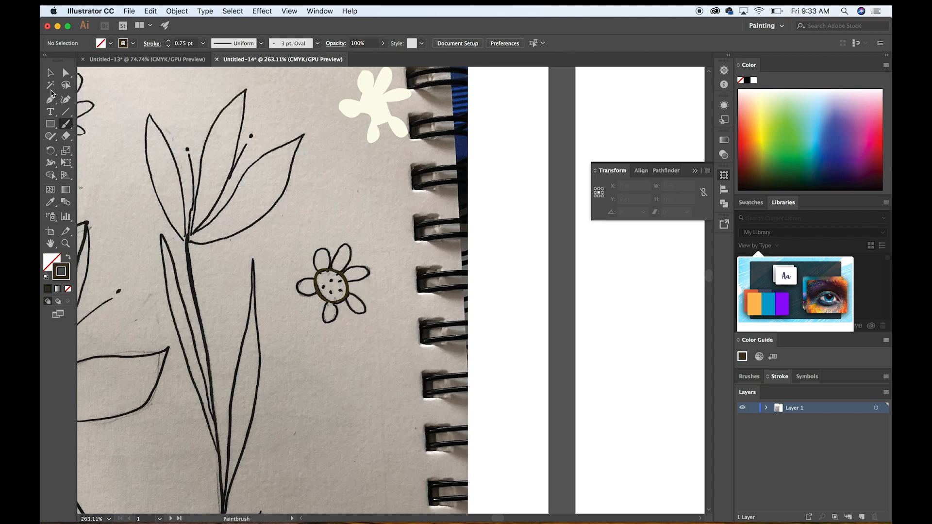
Select the painted centre of the small flower and sample the dark brown palette square to fill it without stroke.
click(50, 73)
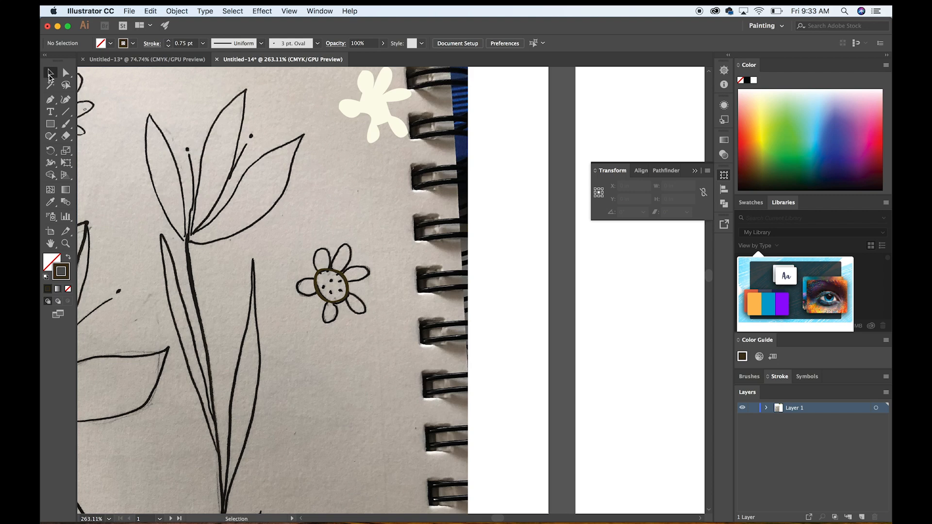
click(348, 286)
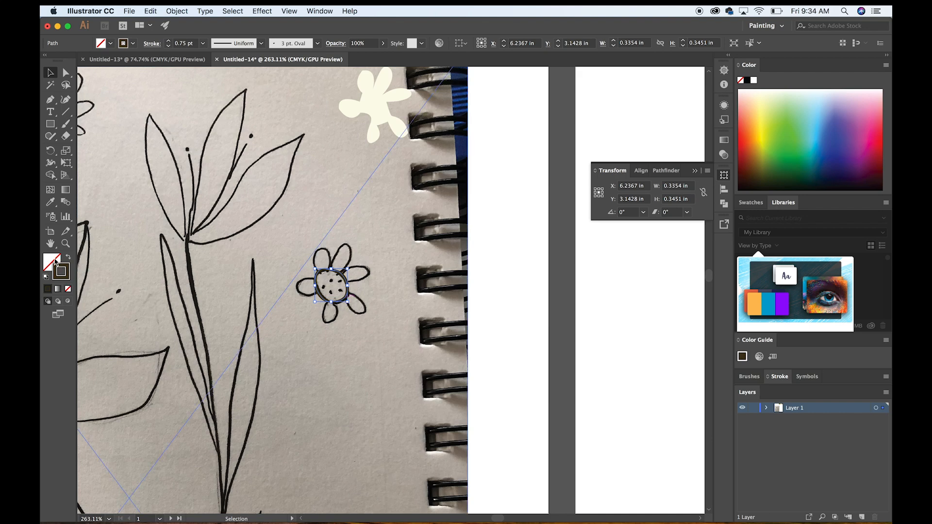
scroll(297, 295, up, 10)
scroll(297, 295, down, 3)
scroll(297, 296, down, 4)
key(i)
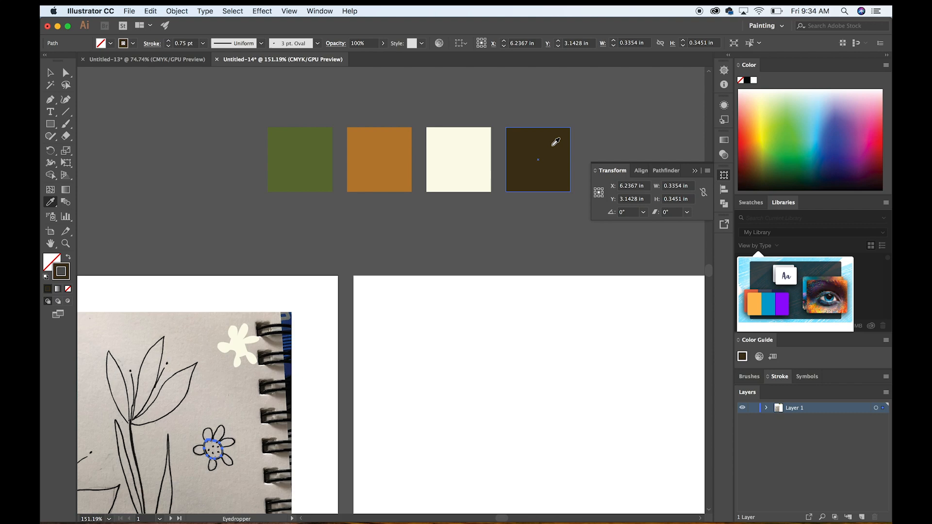
click(553, 145)
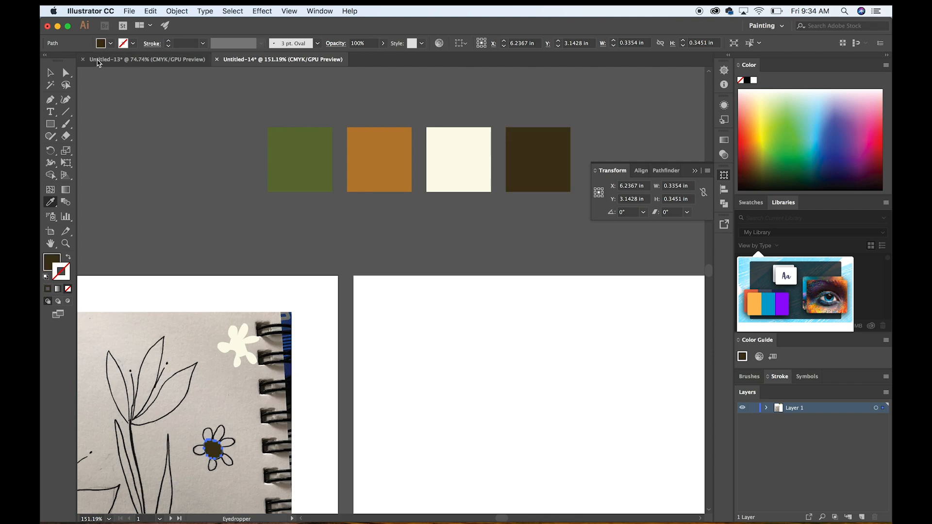
Move the dark brown centre from the small sketched flower onto the middle of the cream flower, and deselect it.
click(50, 73)
scroll(245, 437, up, 10)
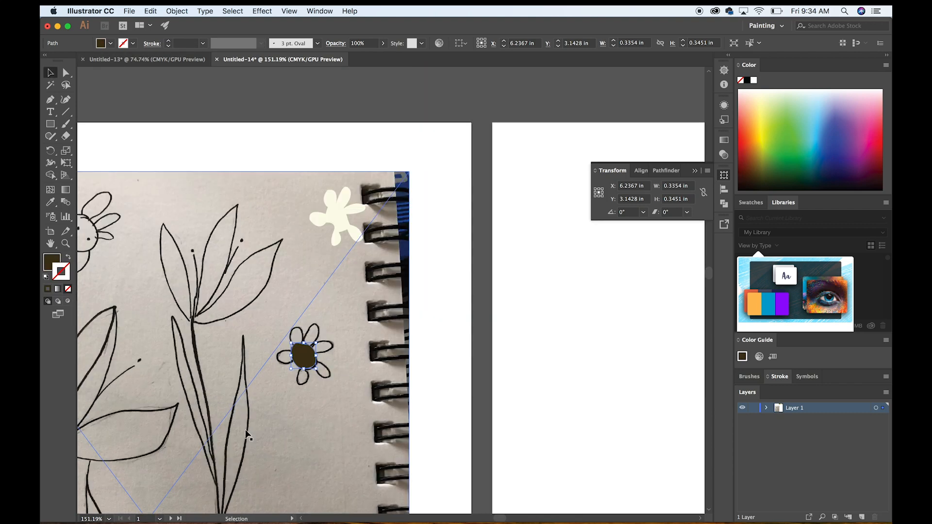
scroll(308, 387, up, 3)
scroll(307, 386, right, 2)
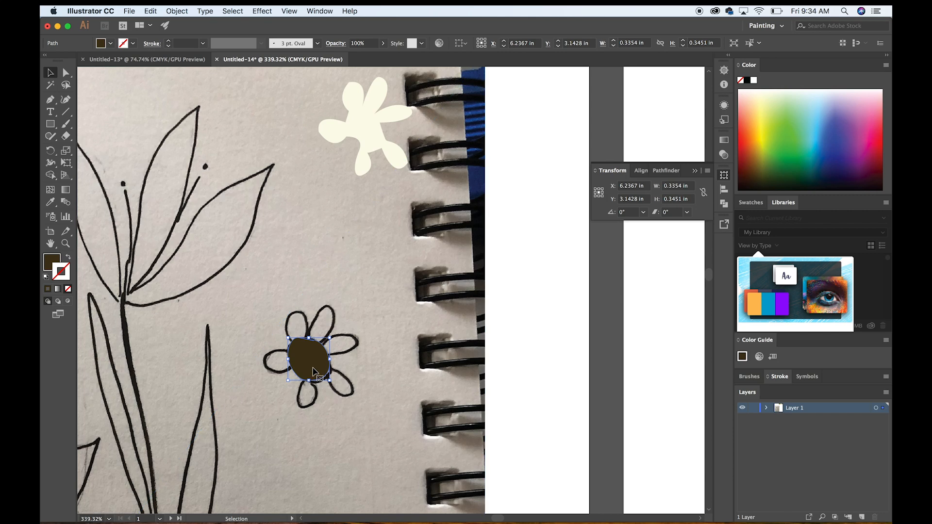
drag(314, 366, 368, 135)
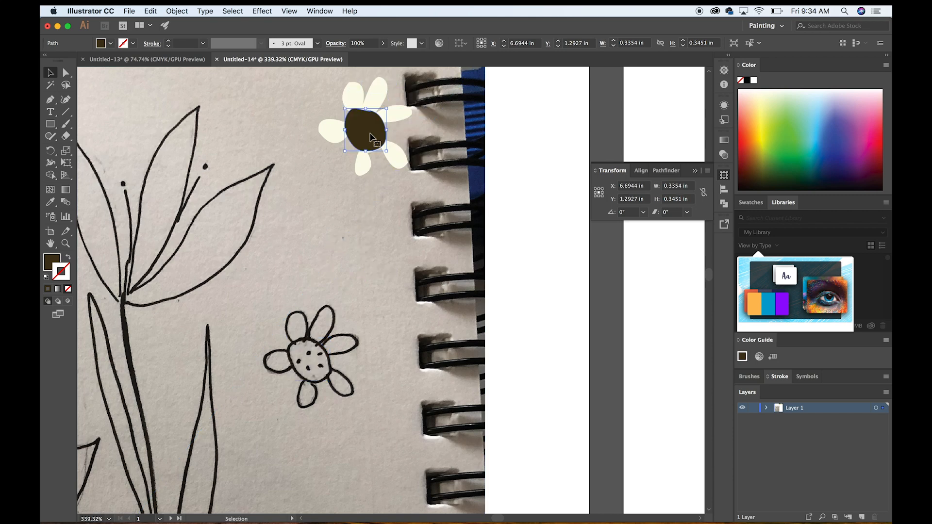
click(525, 170)
Nudge the dark brown centre slightly downward on the cream flower and deselect it.
scroll(525, 170, down, 3)
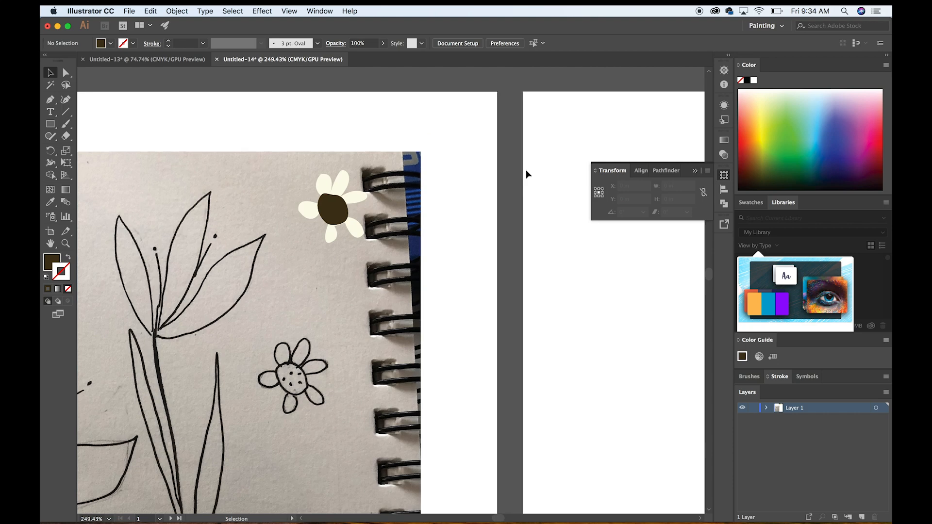
scroll(526, 170, up, 4)
drag(391, 109, 382, 112)
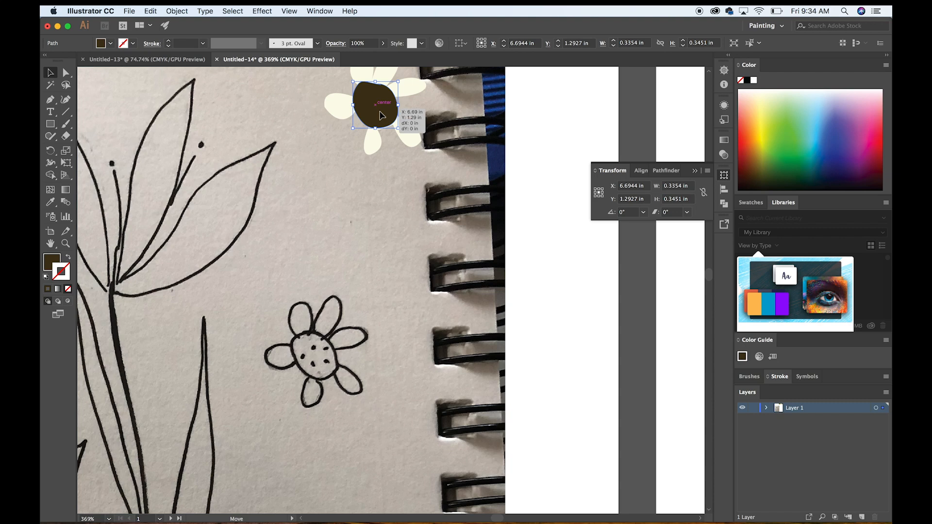
key(Down)
key(Down)
click(529, 123)
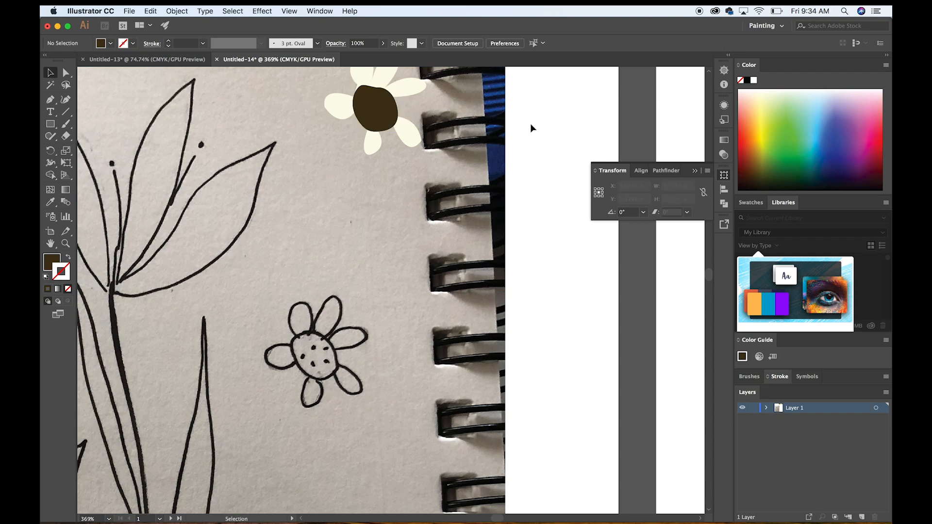
Try to resize the cream flower's dark brown centre from one of its corners.
scroll(530, 124, up, 5)
scroll(530, 123, down, 5)
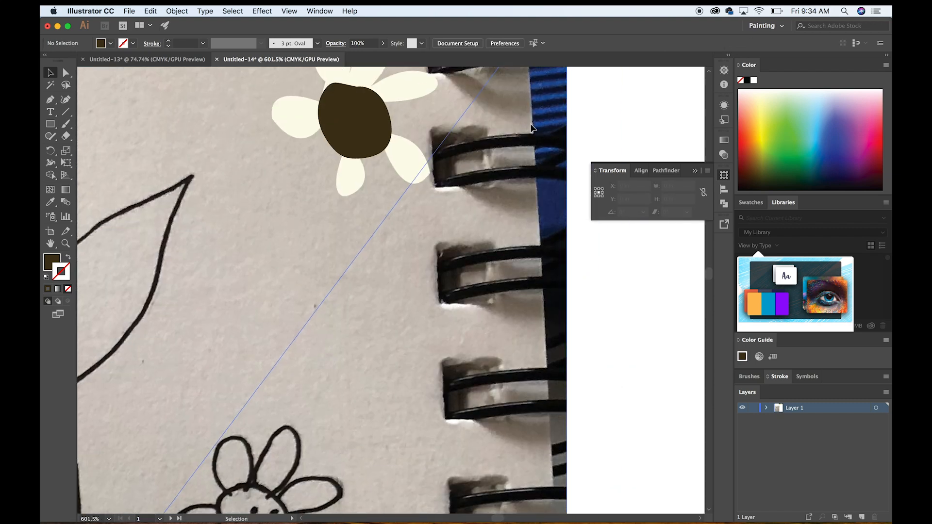
scroll(531, 121, down, 2)
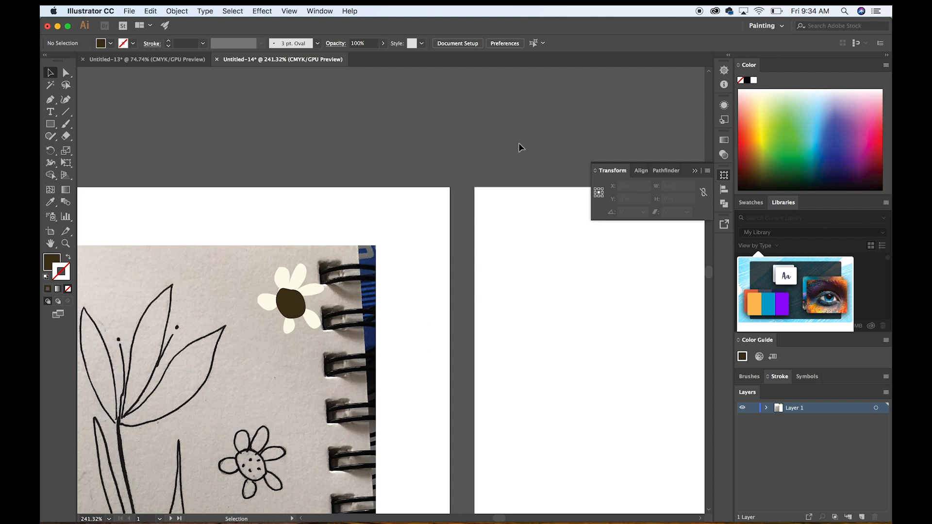
scroll(295, 347, down, 1)
scroll(295, 347, left, 1)
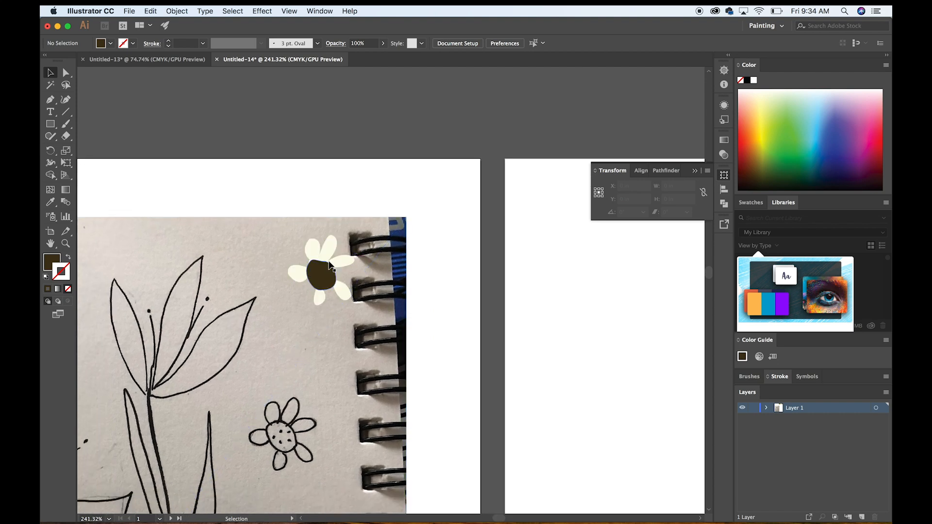
scroll(250, 431, up, 2)
click(359, 202)
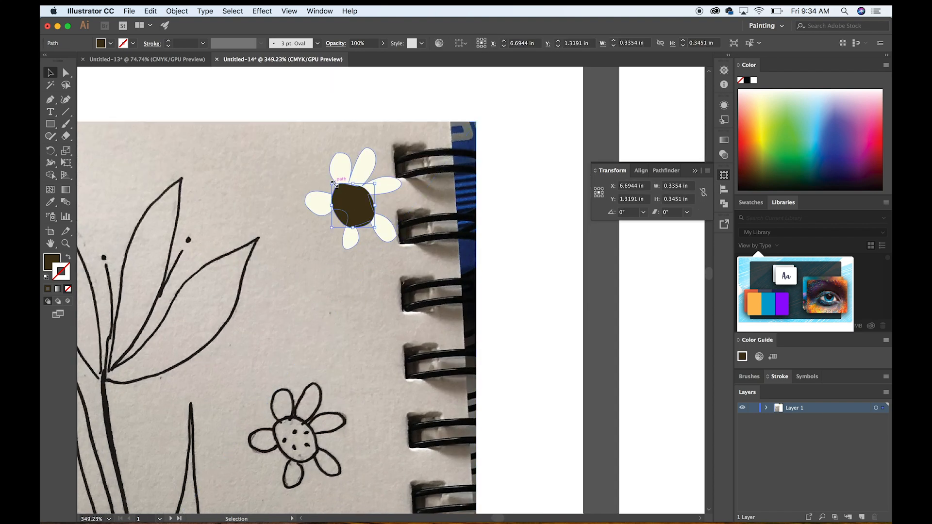
drag(331, 183, 331, 183)
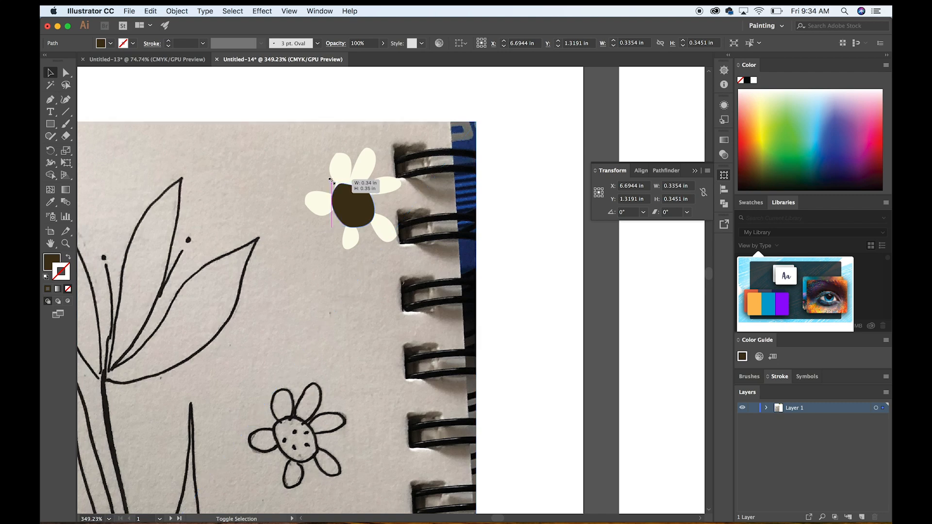
Shift the anchor point at the notch on the brown centre's upper edge with Direct Selection, and delete the stray anchor beside it.
click(66, 73)
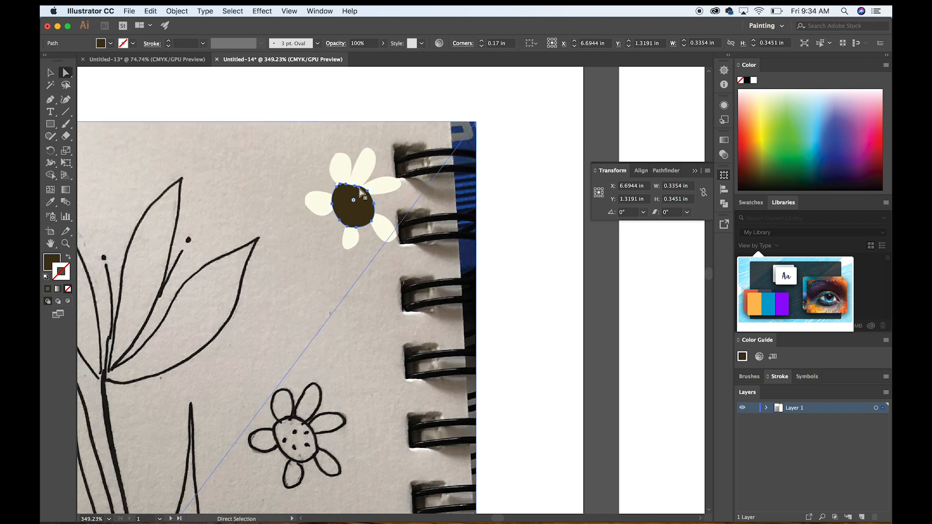
scroll(356, 187, up, 5)
drag(354, 182, 324, 165)
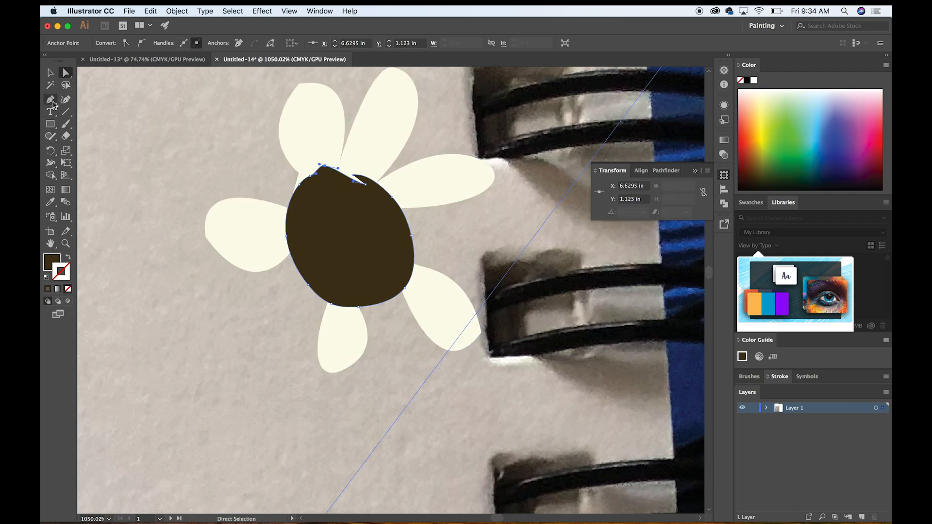
key(minus)
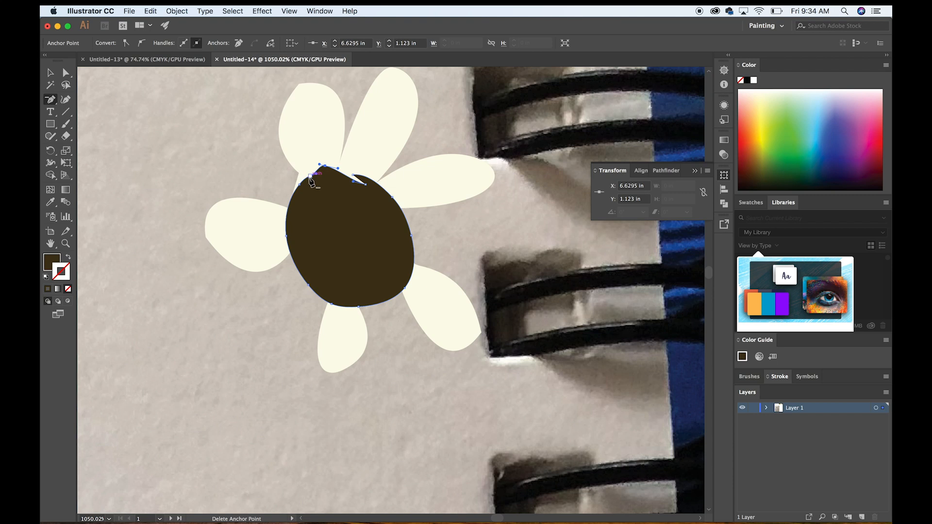
click(362, 183)
Round off the brown centre's upper edge by repositioning its anchor points and extending the curve handle.
click(50, 73)
click(66, 72)
drag(353, 174, 325, 169)
drag(327, 169, 372, 154)
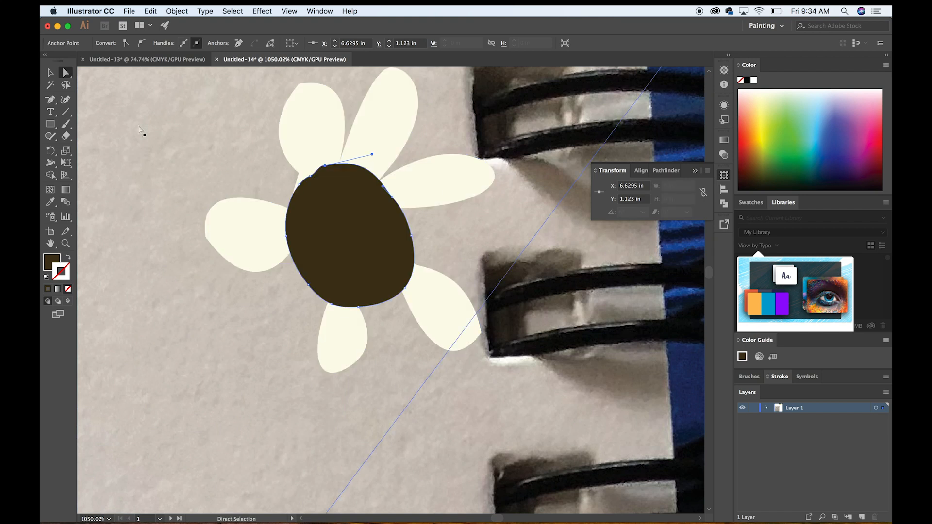
drag(311, 180, 294, 187)
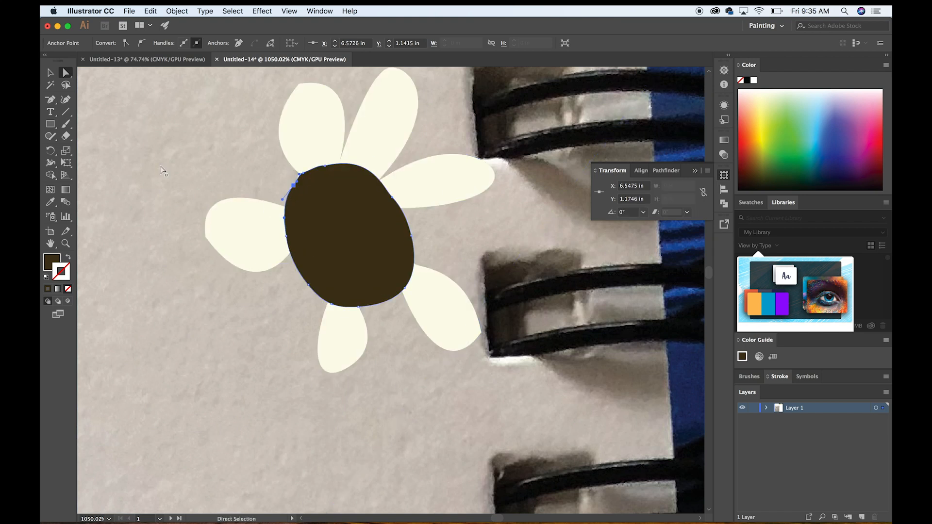
click(50, 72)
click(217, 147)
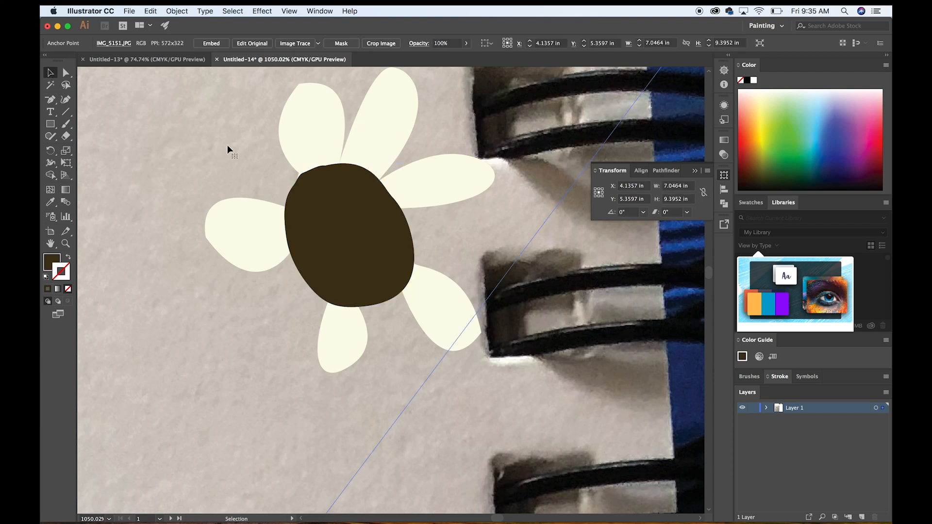
Create a new layer and place it beneath Layer 1.
scroll(228, 144, down, 10)
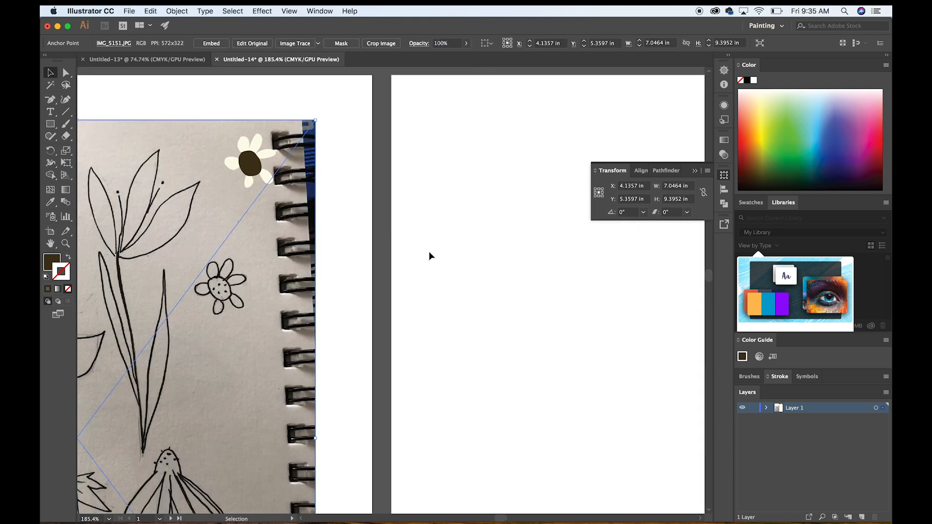
scroll(429, 251, down, 3)
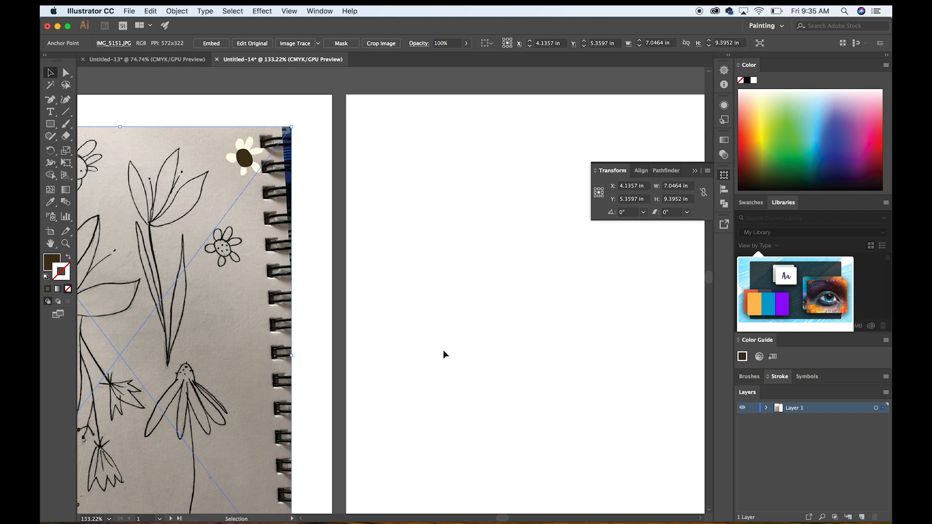
scroll(540, 269, right, 4)
scroll(540, 269, down, 2)
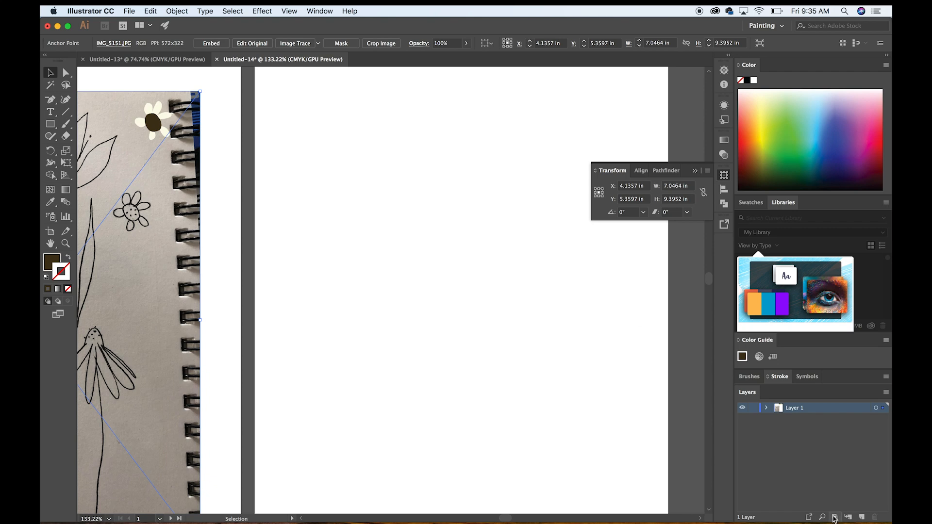
scroll(372, 279, down, 3)
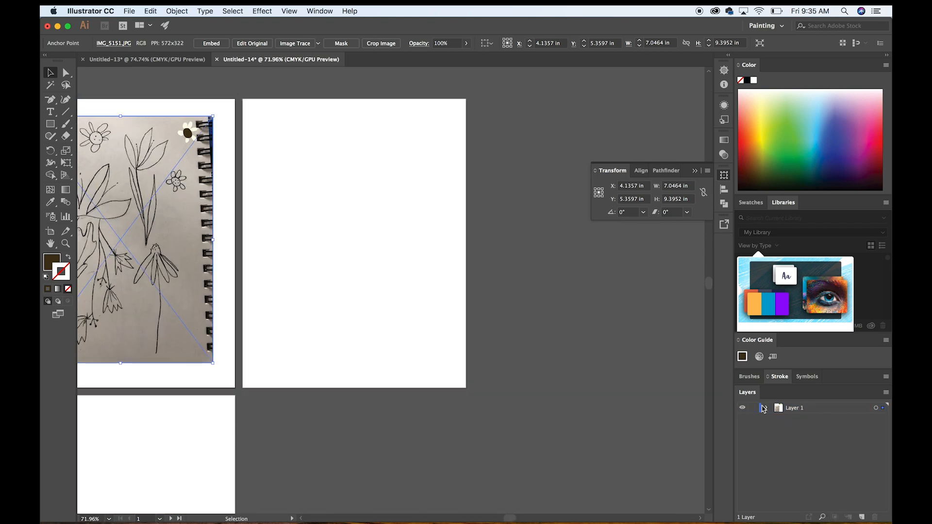
click(320, 12)
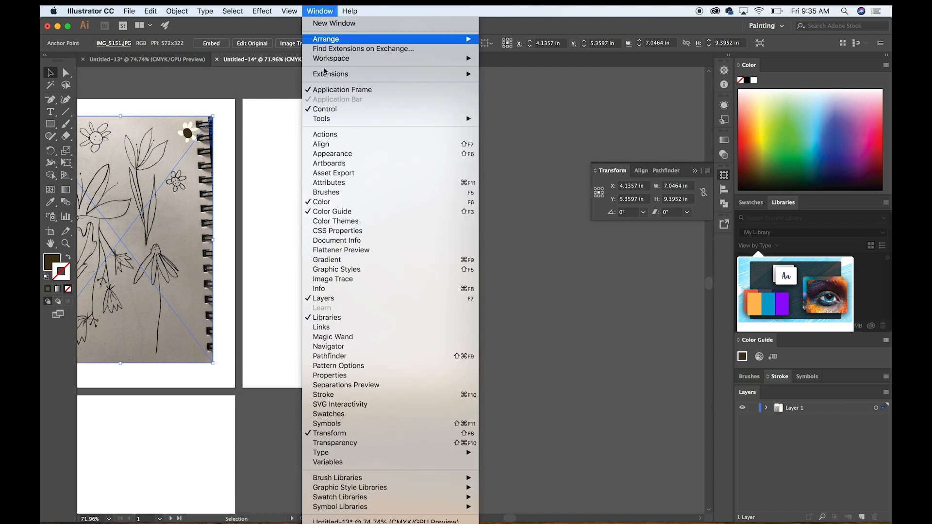
click(877, 465)
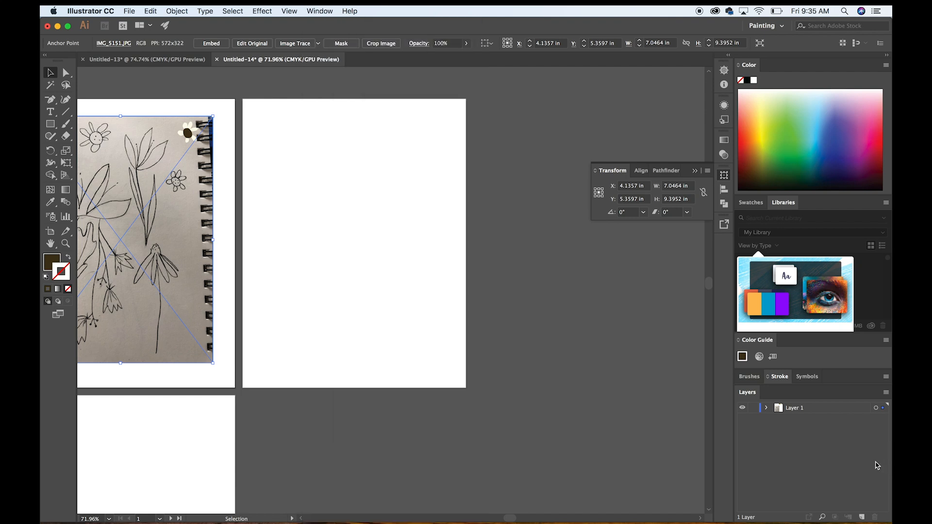
click(863, 518)
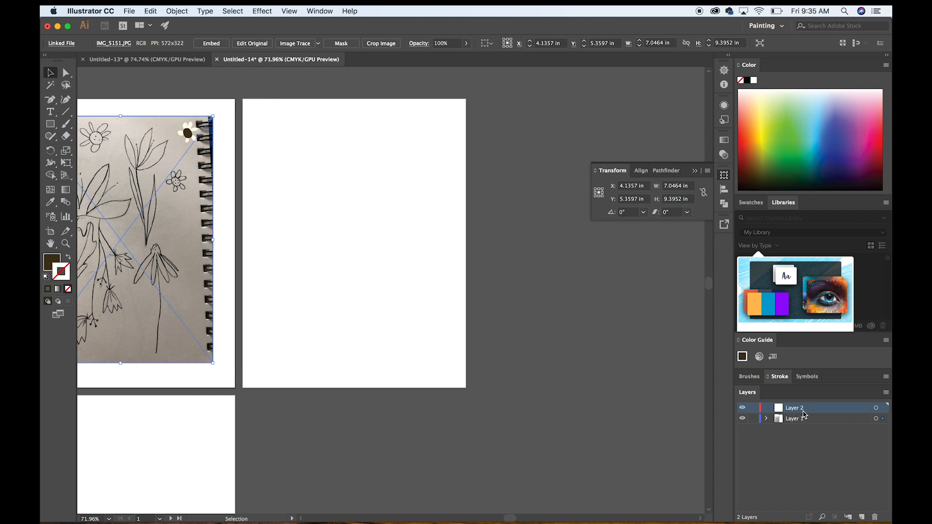
drag(803, 413, 820, 434)
Draw an 8.5 by 11 in rectangle covering the second artboard, fill it from the green palette square, and deselect it.
click(50, 124)
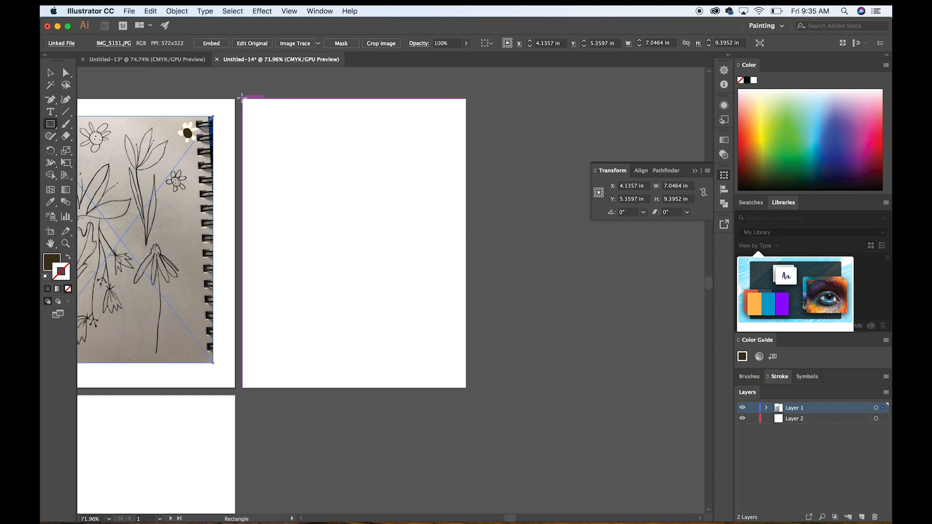
drag(242, 96, 466, 388)
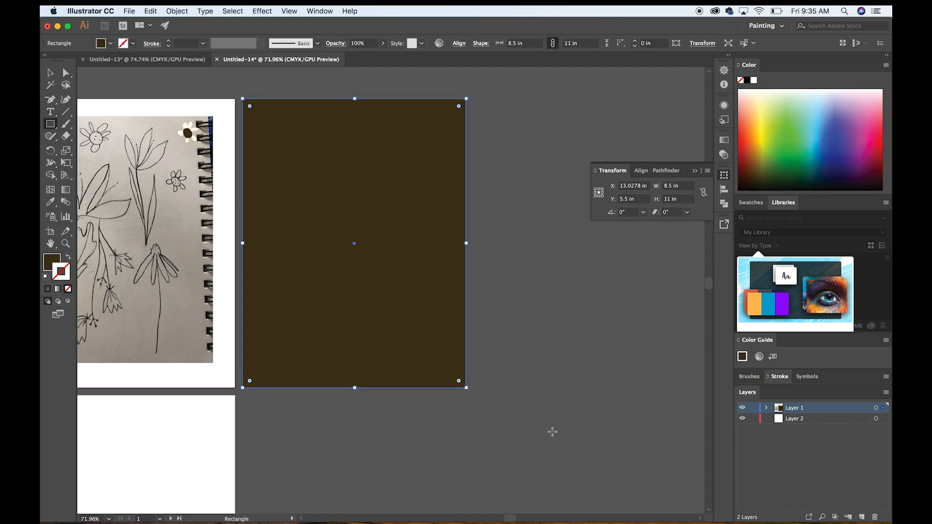
scroll(356, 250, up, 2)
scroll(356, 250, up, 2)
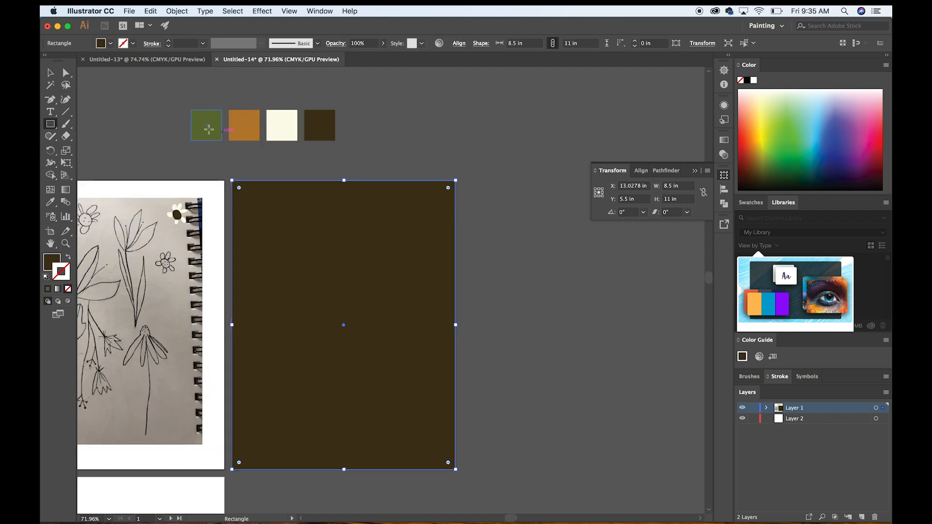
key(i)
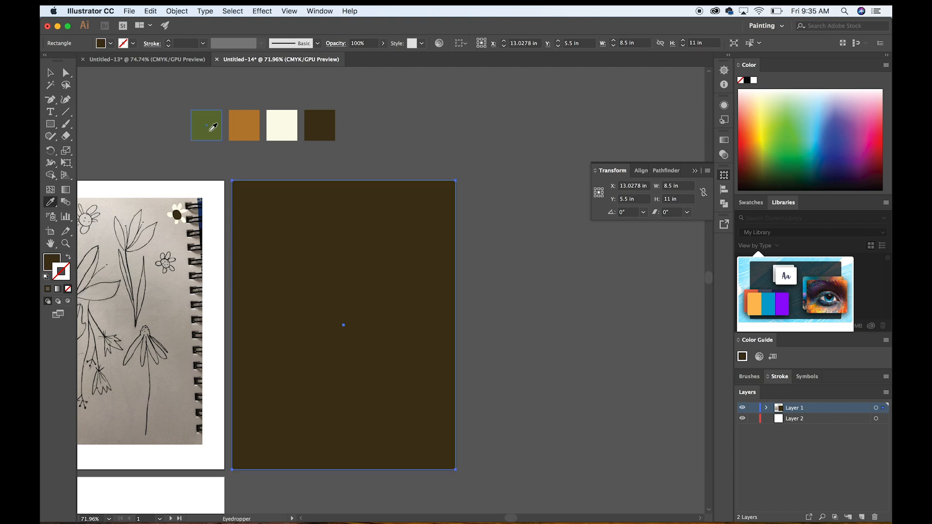
click(207, 129)
click(50, 75)
click(504, 217)
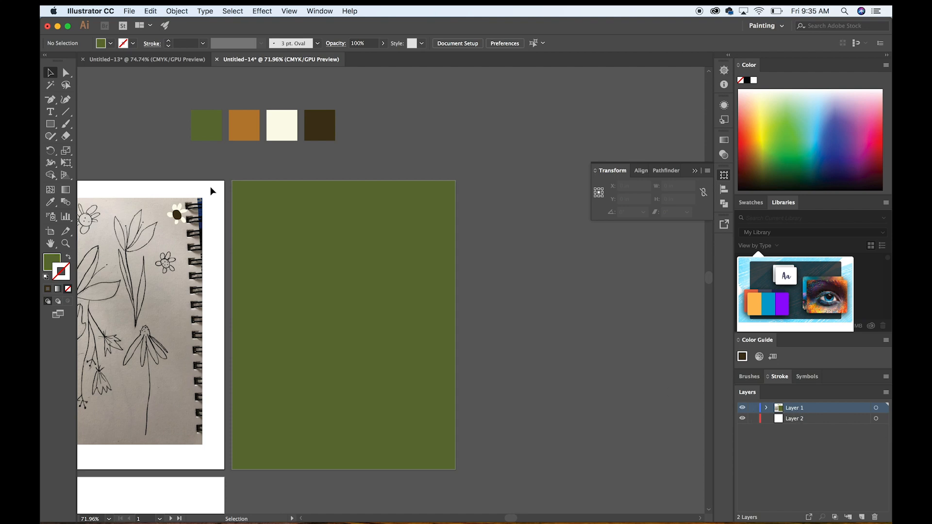
Delete the green rectangle covering the second artboard.
click(417, 313)
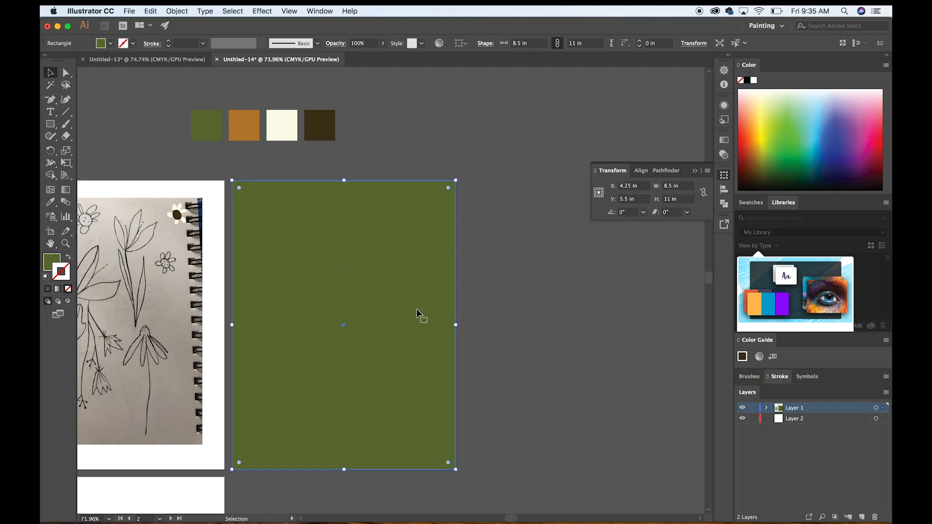
key(Delete)
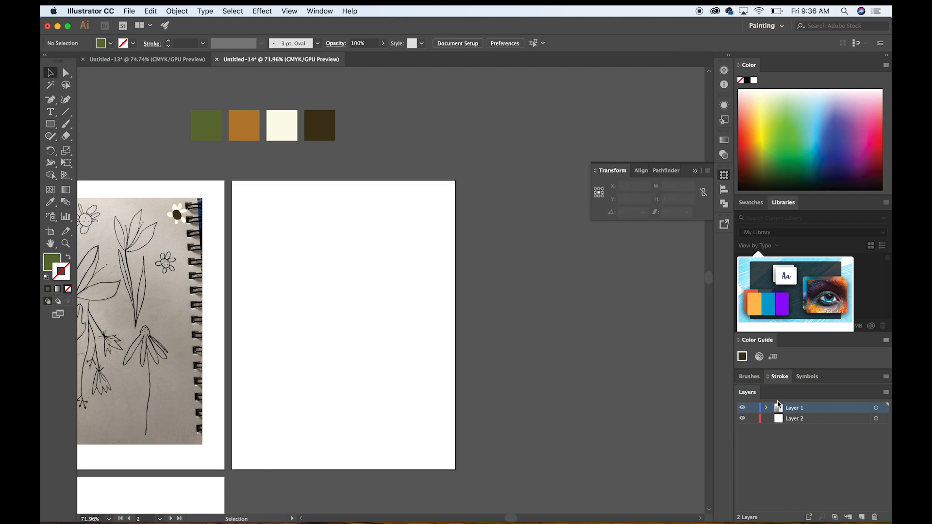
Paste the green rectangle onto Layer 2, position it over the second artboard, and lock that layer.
click(826, 422)
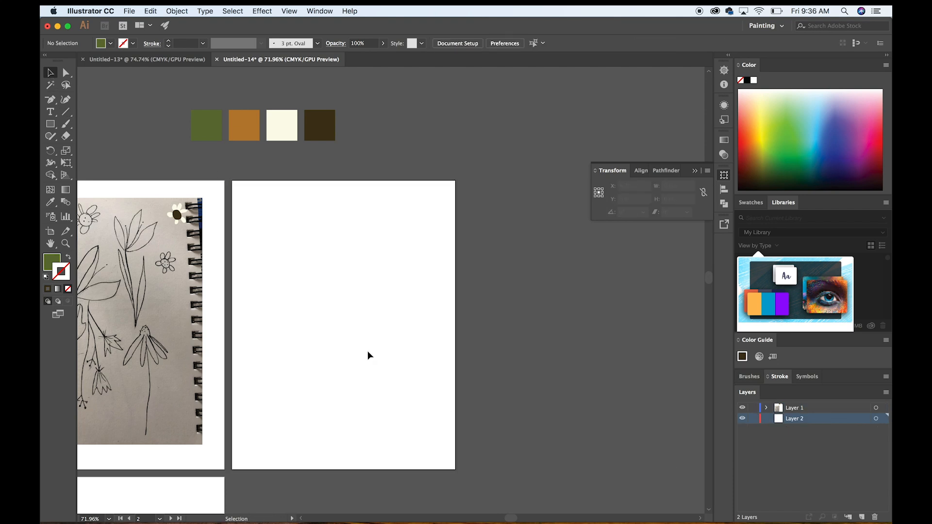
key(super+v)
drag(449, 297, 416, 320)
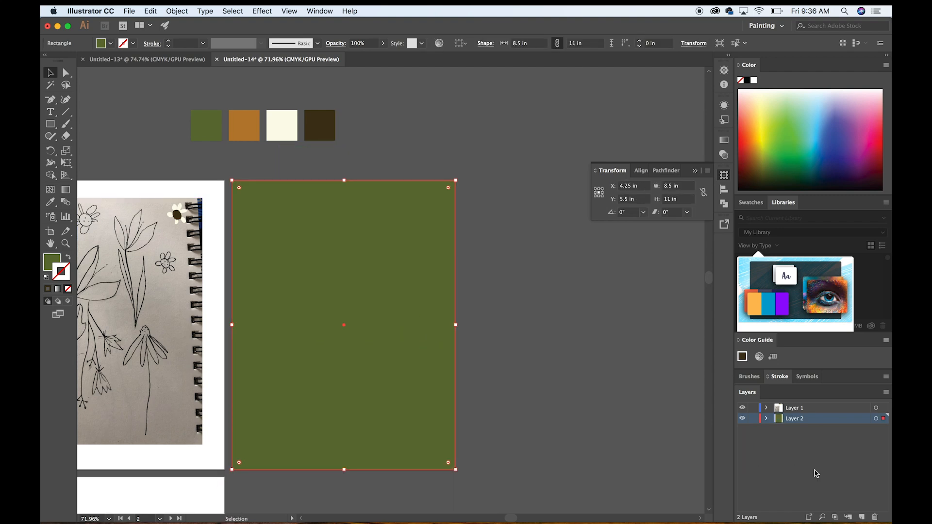
click(753, 419)
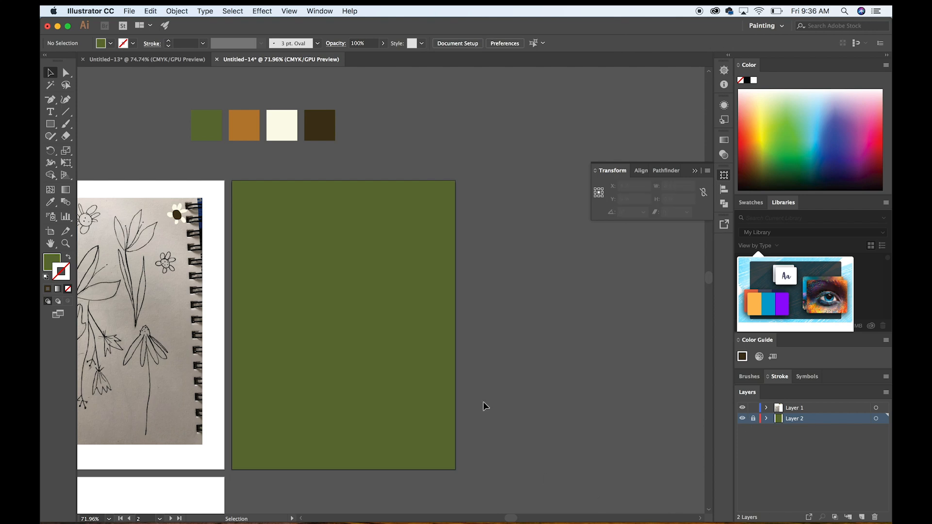
Move the traced flower with its cream petals and brown centre off the sketch onto the green artboard's upper area.
click(177, 214)
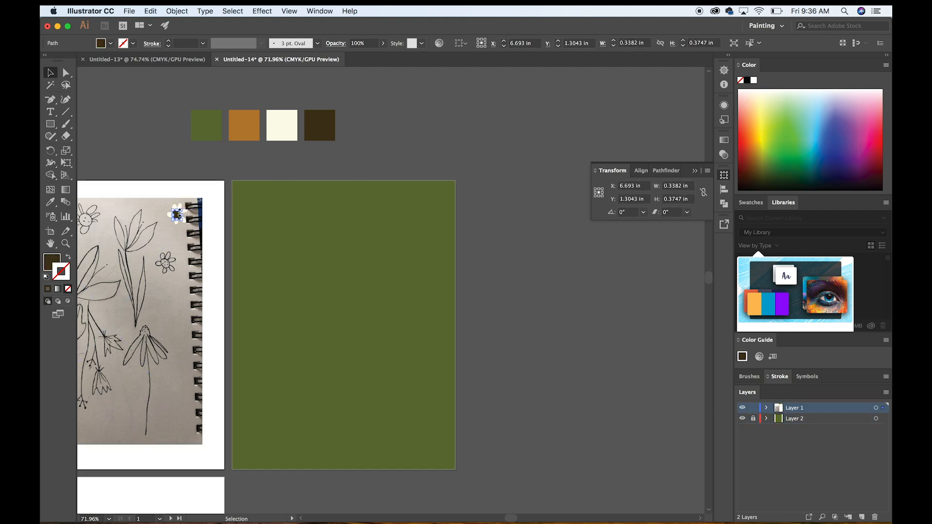
scroll(177, 213, up, 5)
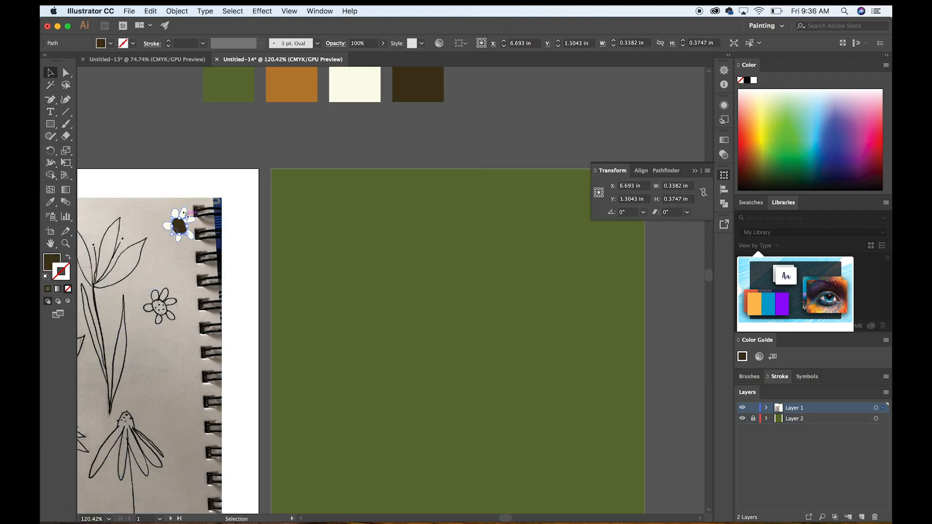
shift+click(184, 208)
drag(184, 208, 392, 233)
click(470, 127)
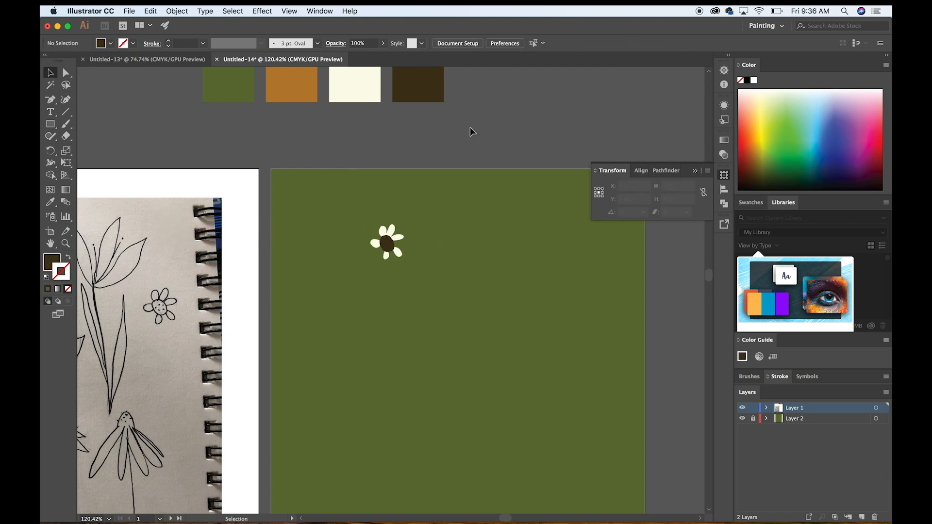
Recolour the flower's brown centre by sampling the orange palette square, and deselect it.
scroll(470, 127, down, 4)
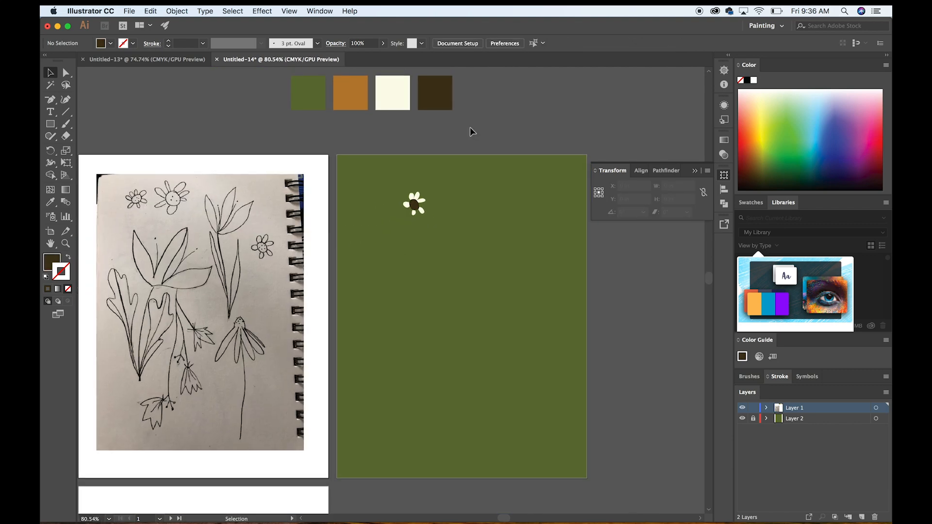
scroll(470, 127, up, 4)
scroll(402, 210, up, 1)
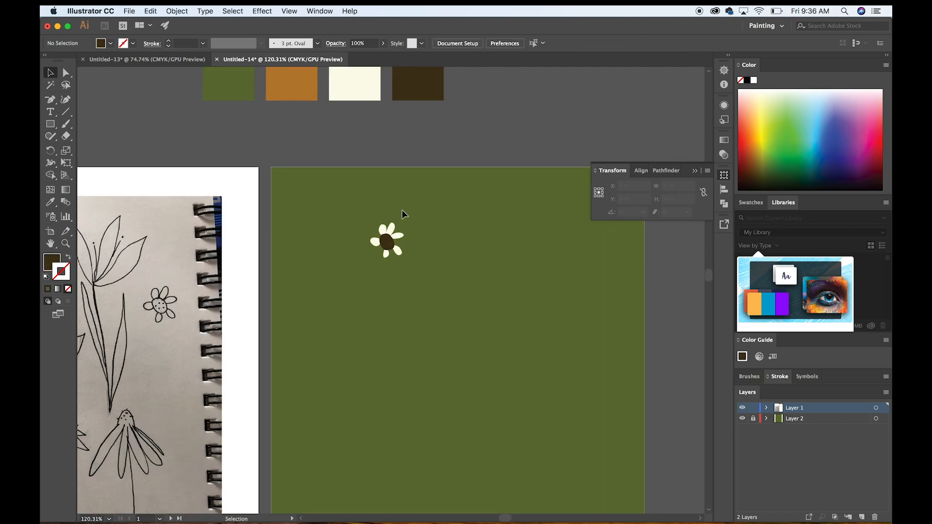
click(391, 245)
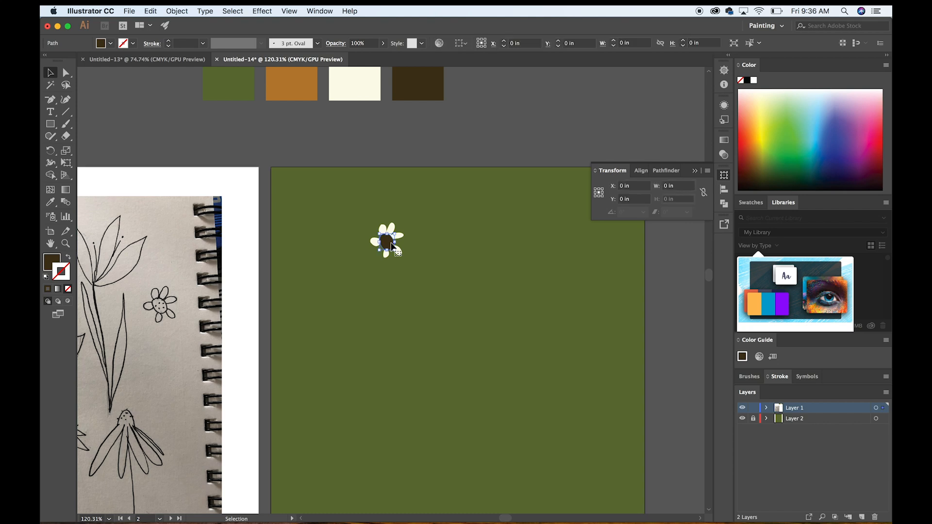
key(i)
click(307, 87)
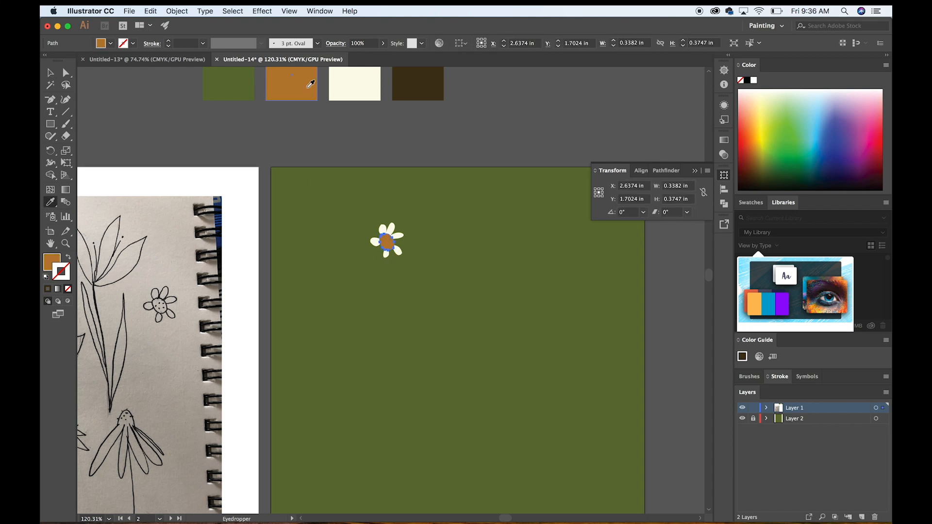
key(v)
click(495, 154)
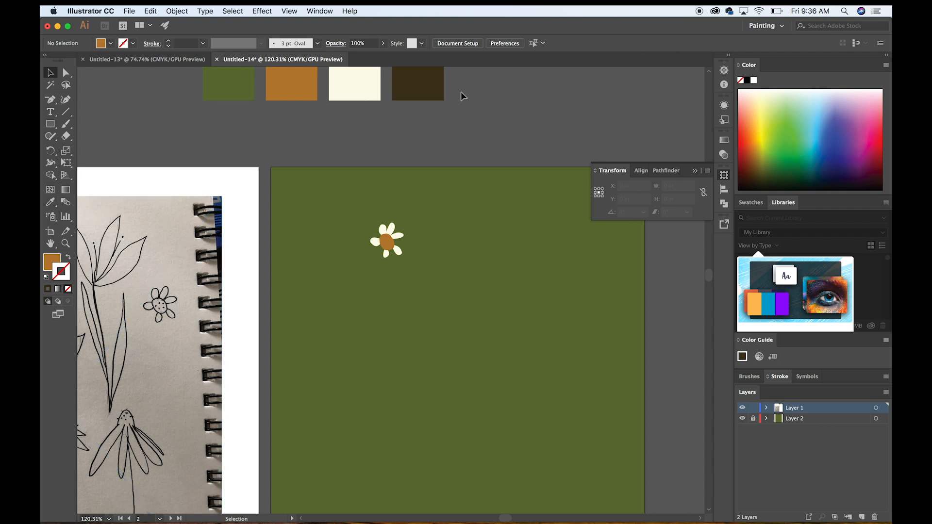
Paint an orange dot about 0.027 in across over the upper speck in the small sketched flower's centre using the Paintbrush.
scroll(493, 141, up, 5)
scroll(454, 141, left, 5)
scroll(454, 141, up, 8)
scroll(454, 141, left, 6)
scroll(453, 141, down, 3)
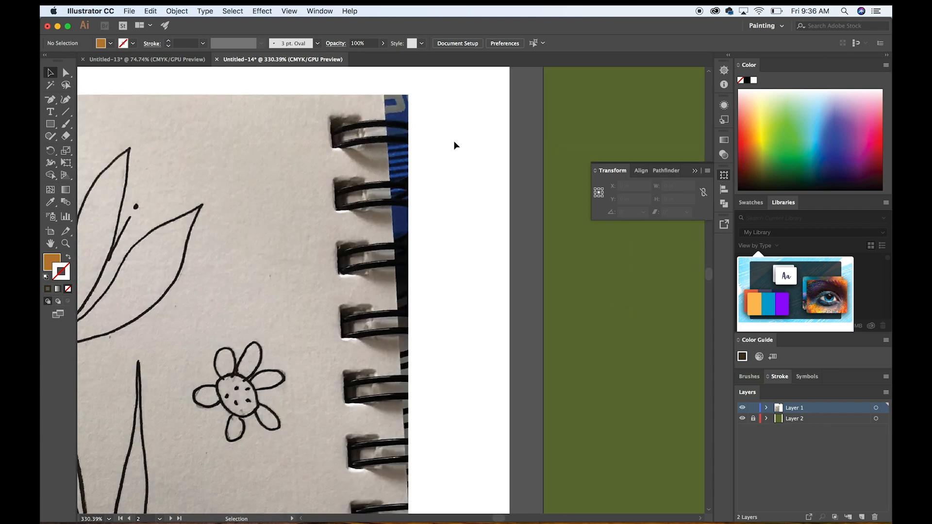
scroll(454, 145, up, 2)
click(70, 128)
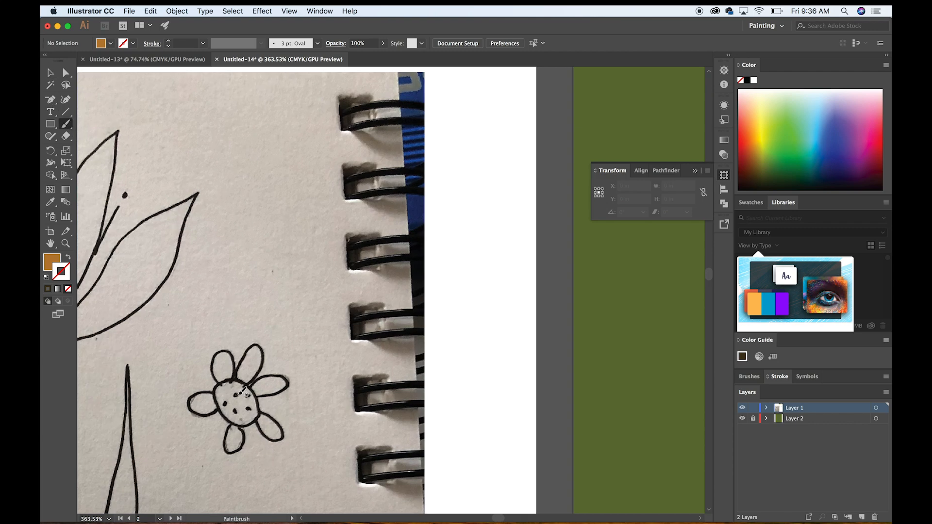
drag(240, 394, 236, 395)
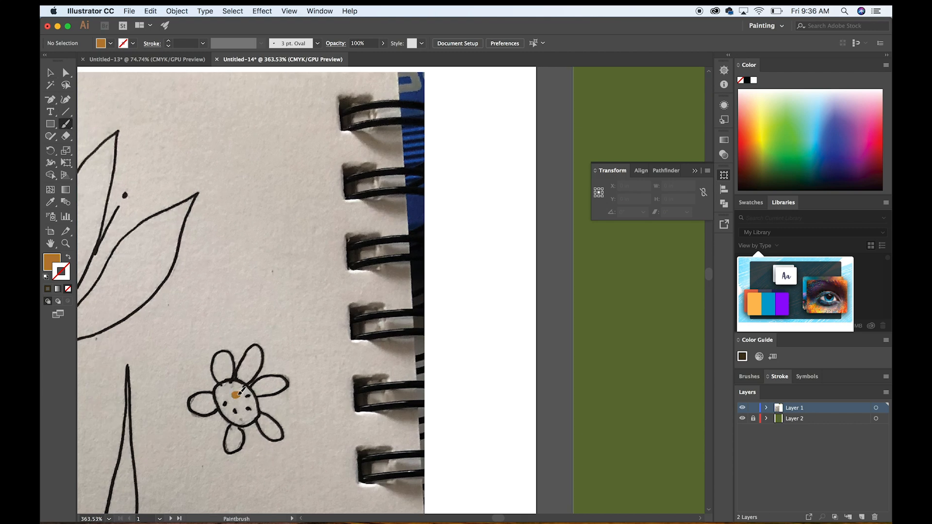
Swap the painted dot's orange stroke to a fill with no stroke.
key(shift+x)
click(50, 72)
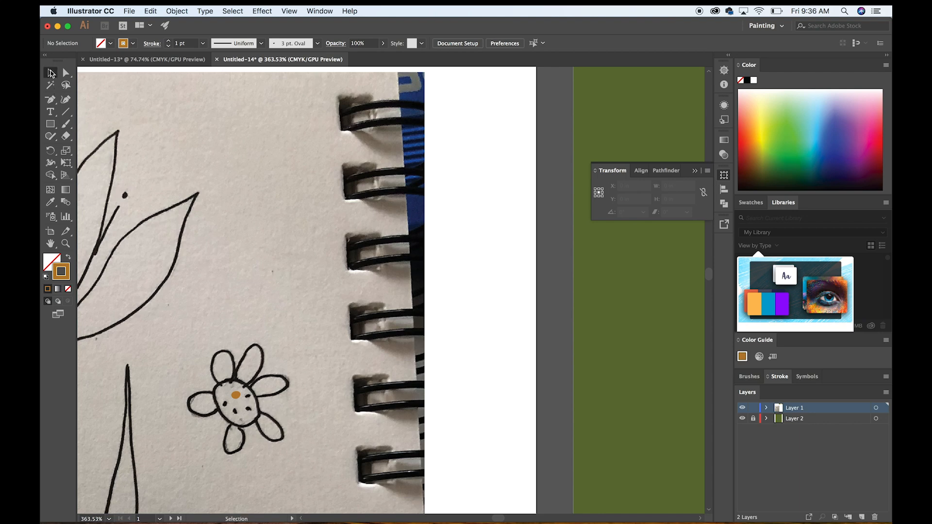
click(238, 397)
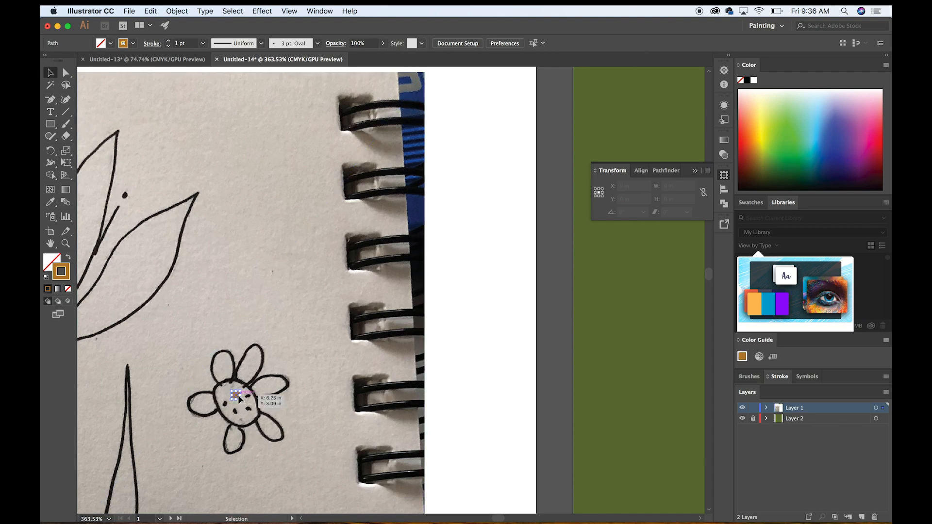
click(68, 259)
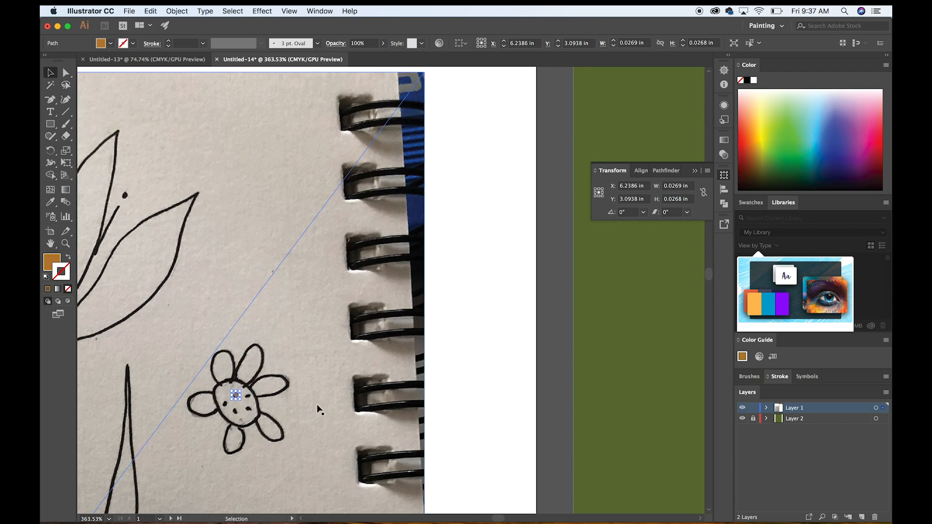
click(470, 397)
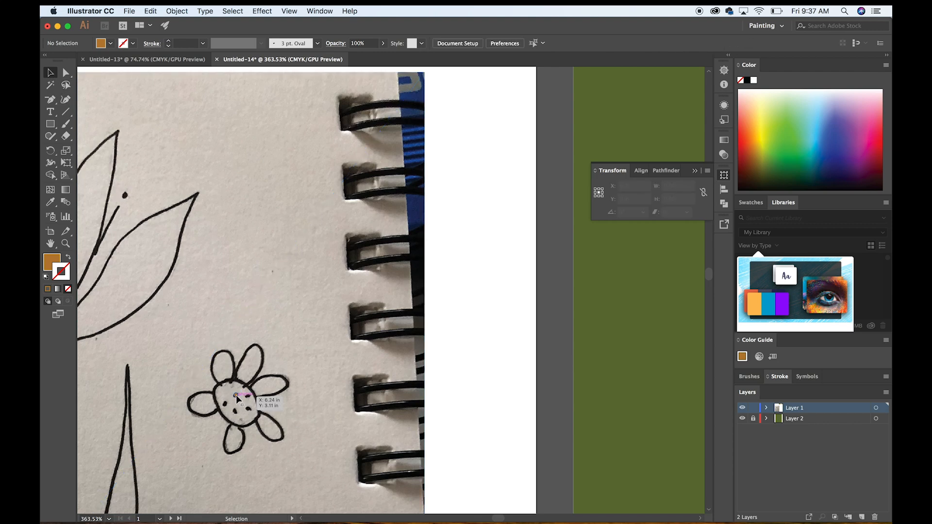
Paint a second orange dot about 0.031 by 0.019 in over the neighbouring speck and swap its stroke to a fill.
scroll(238, 395, up, 5)
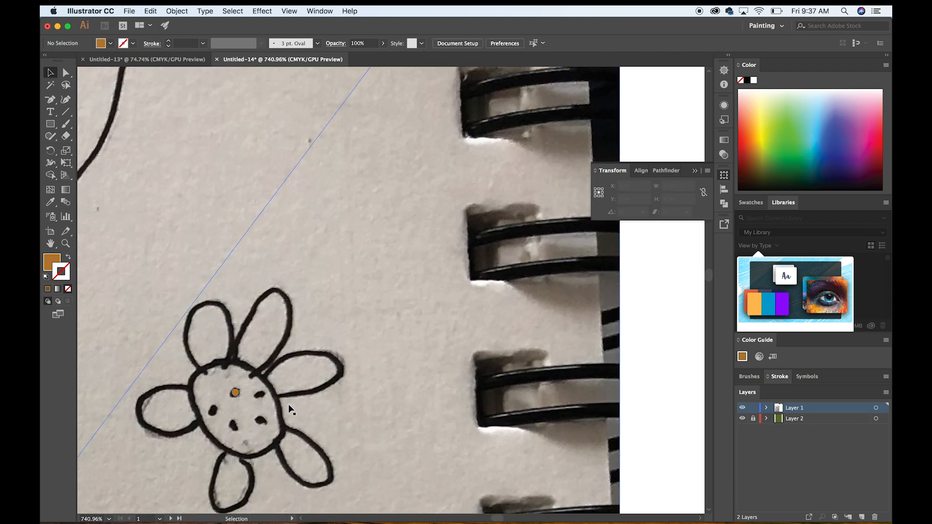
click(66, 124)
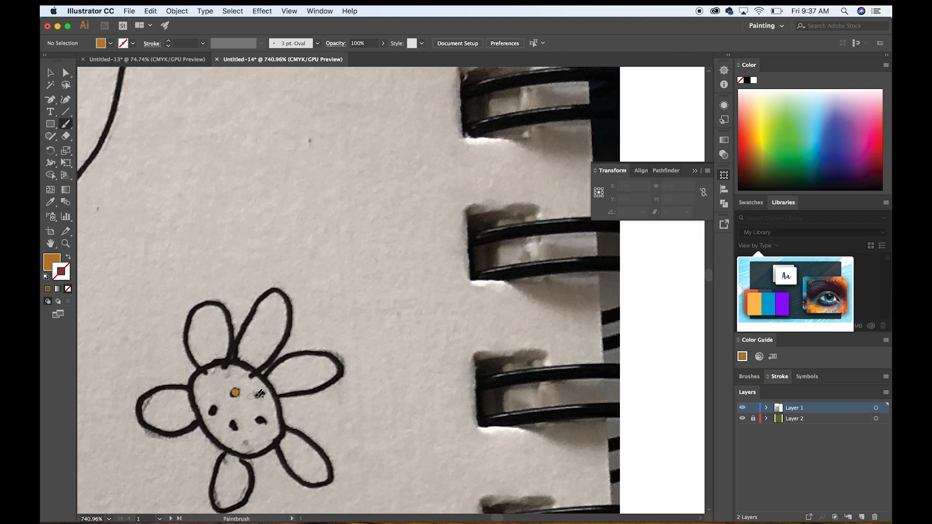
drag(251, 397, 263, 391)
key(shift+x)
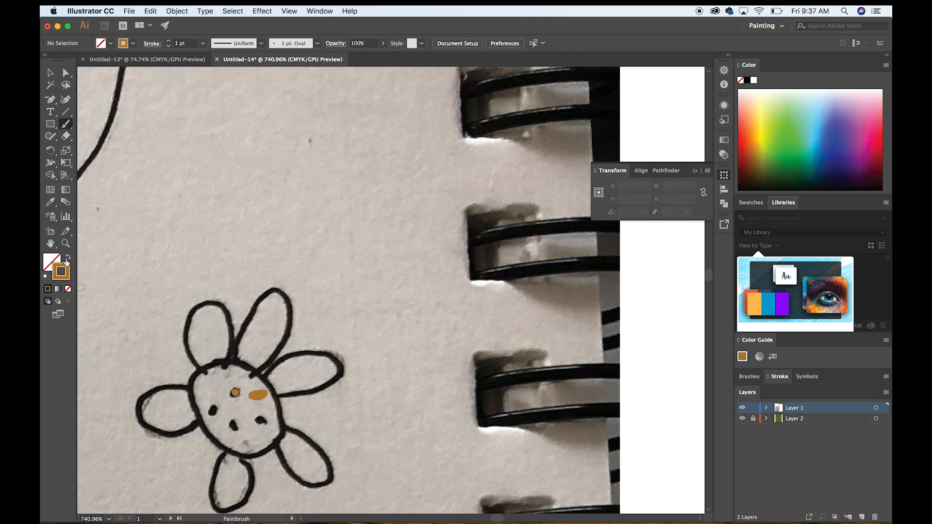
click(50, 72)
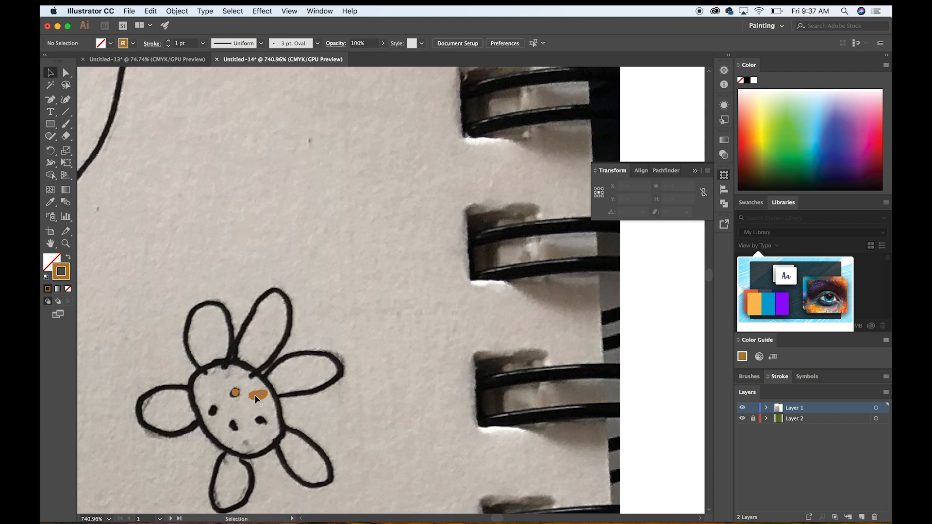
click(246, 397)
click(69, 260)
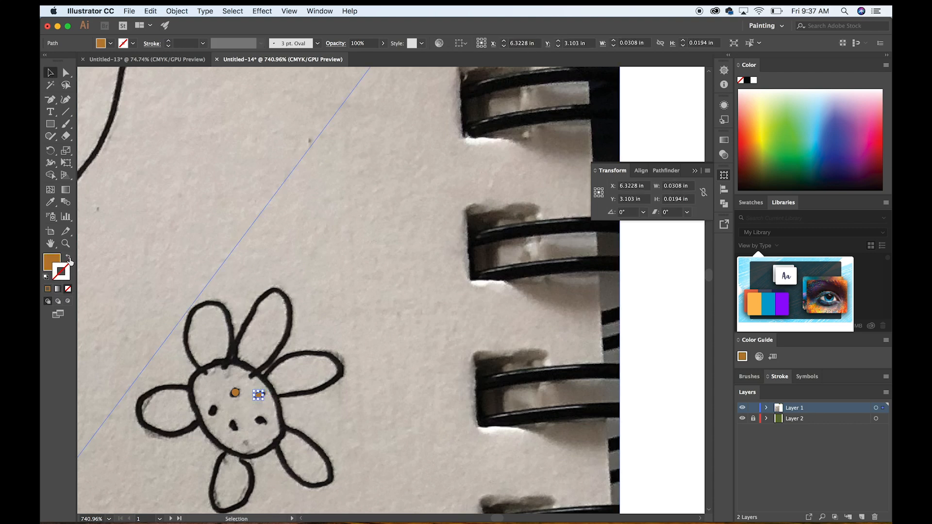
click(290, 422)
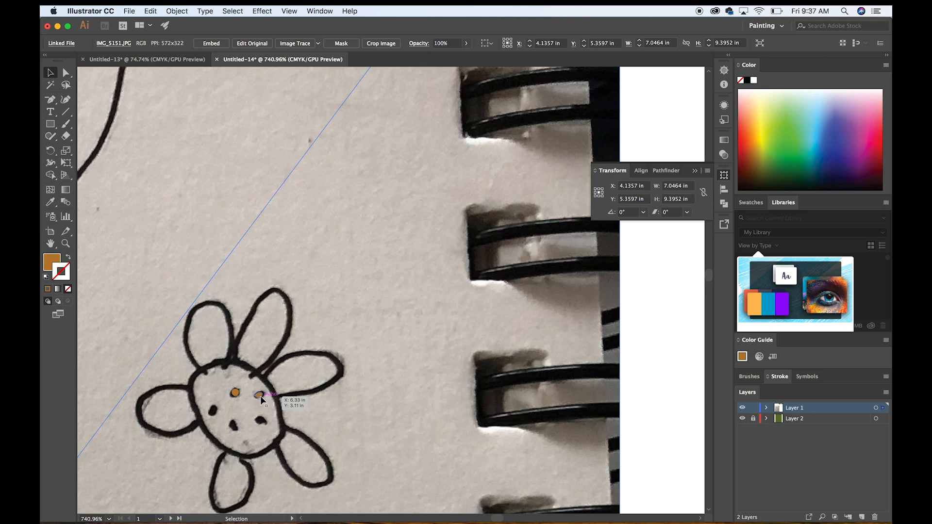
Reshape both orange dots by moving their anchor points to follow the black specks in the sketch.
scroll(260, 395, up, 5)
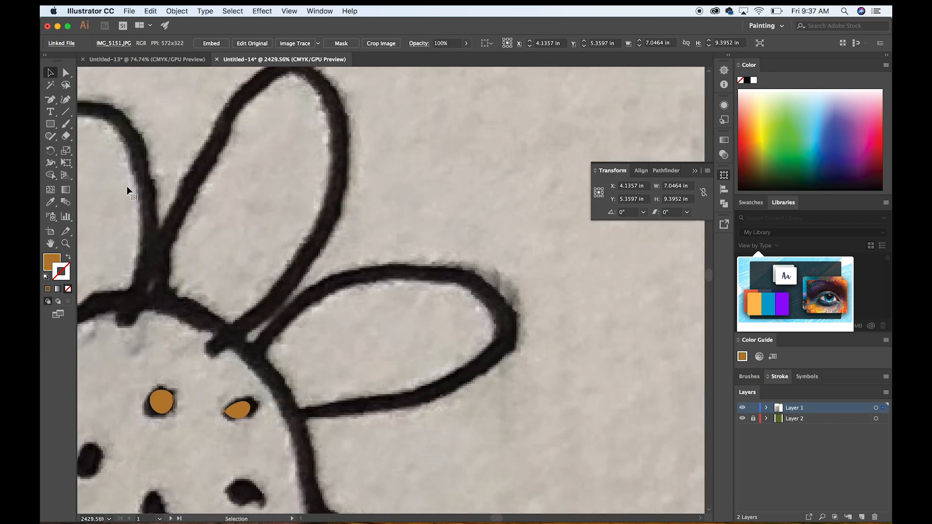
scroll(127, 185, up, 3)
scroll(127, 186, up, 3)
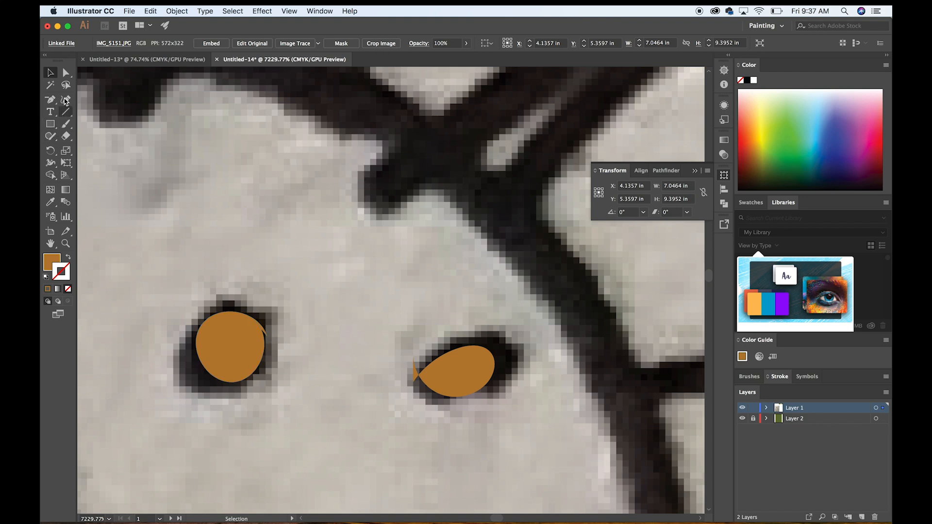
click(66, 73)
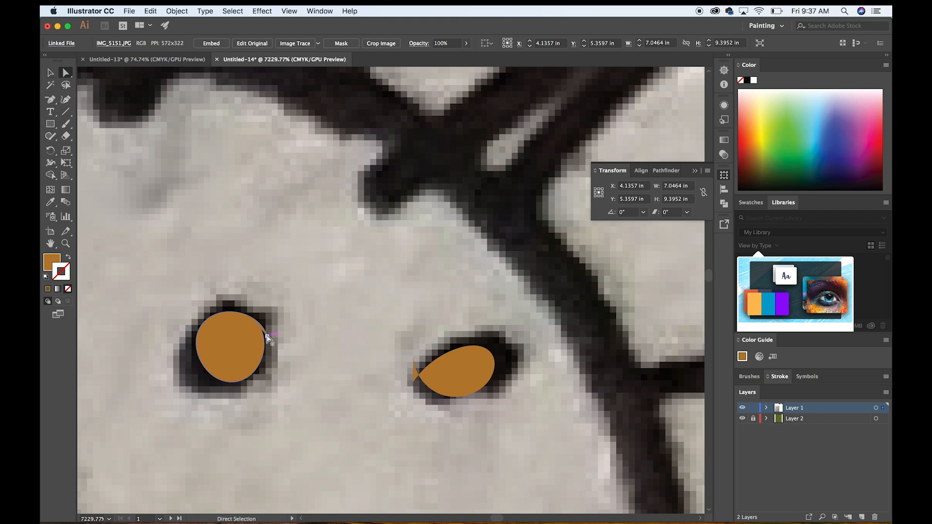
drag(267, 334, 258, 314)
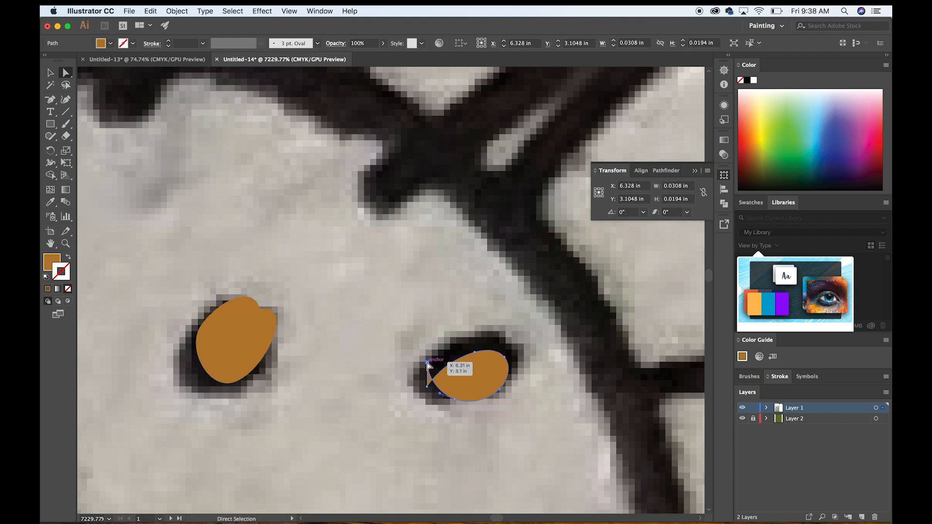
drag(428, 364, 428, 388)
drag(473, 361, 475, 342)
mouse_move(427, 387)
mouse_down()
mouse_move(416, 388)
mouse_move(453, 408)
mouse_move(420, 388)
mouse_up()
click(531, 440)
Select both orange dots in the small sketched flower's centre and recolour them with the dark brown palette square using the Eyedropper.
scroll(534, 437, down, 5)
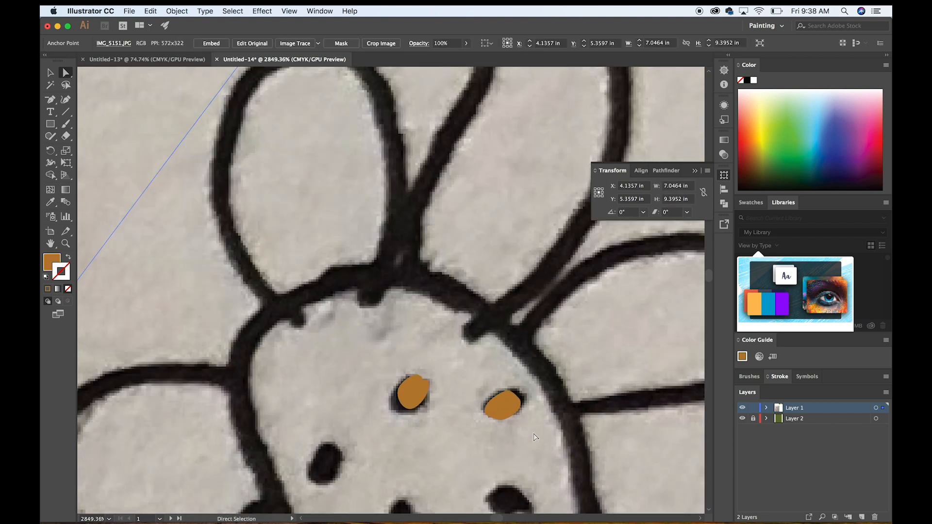
scroll(534, 437, down, 8)
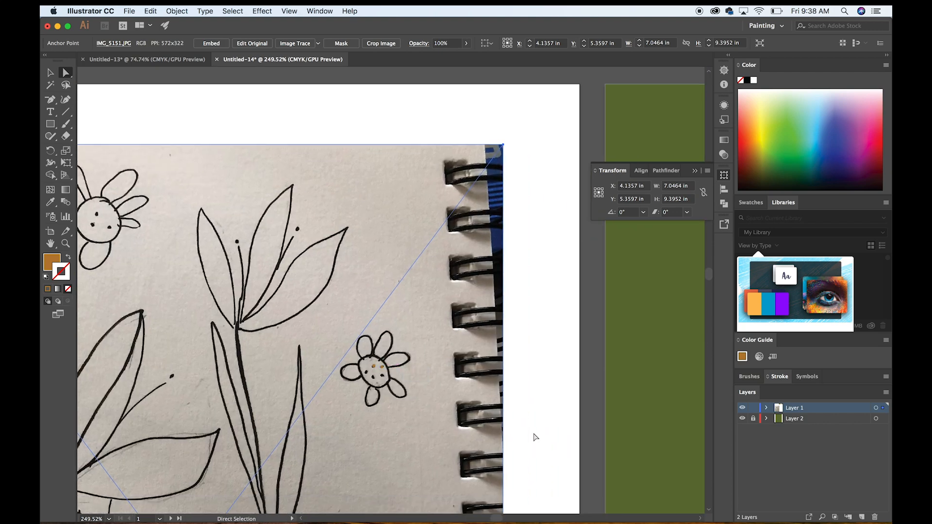
scroll(534, 437, right, 5)
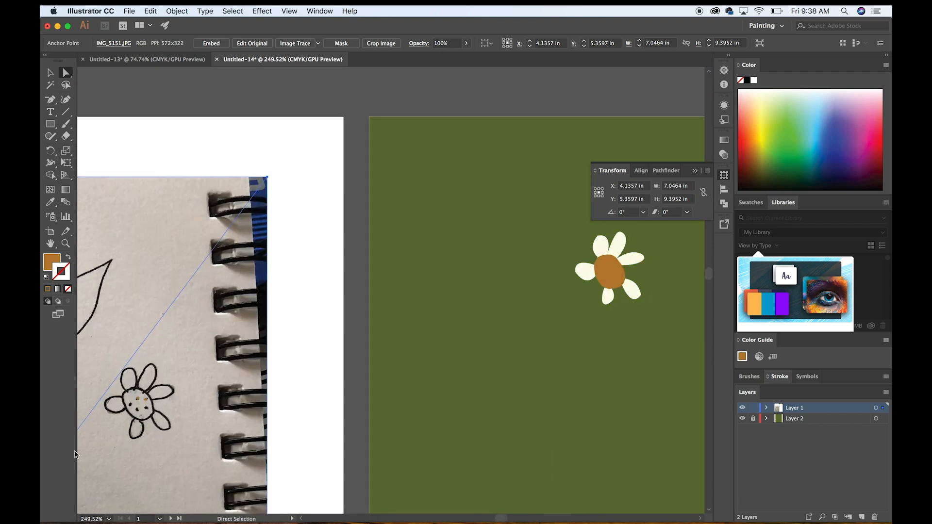
scroll(138, 402, up, 5)
scroll(139, 402, left, 3)
scroll(138, 402, left, 10)
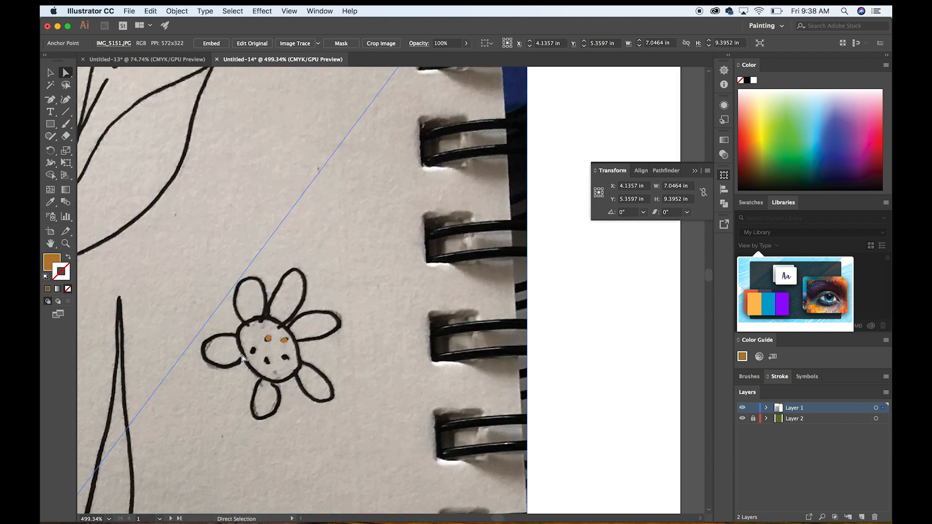
click(269, 341)
click(50, 74)
click(268, 338)
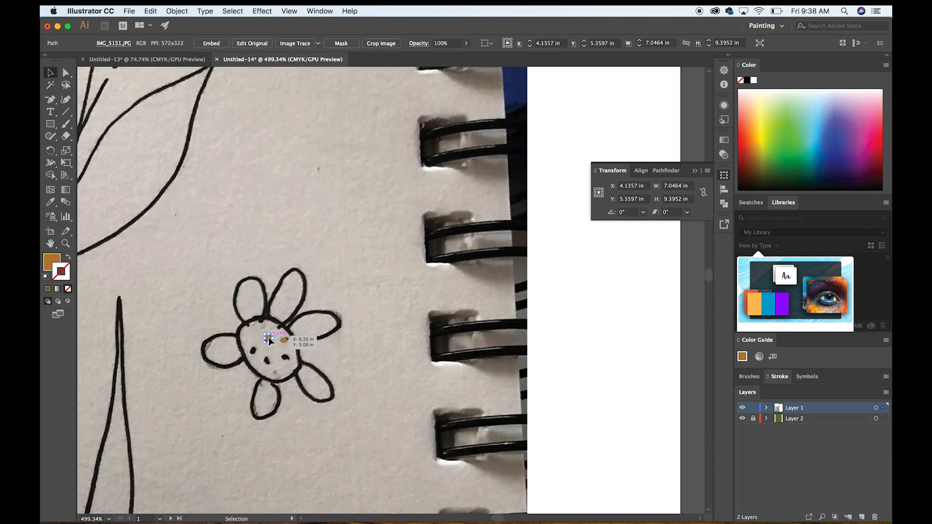
shift+click(281, 341)
scroll(384, 312, up, 10)
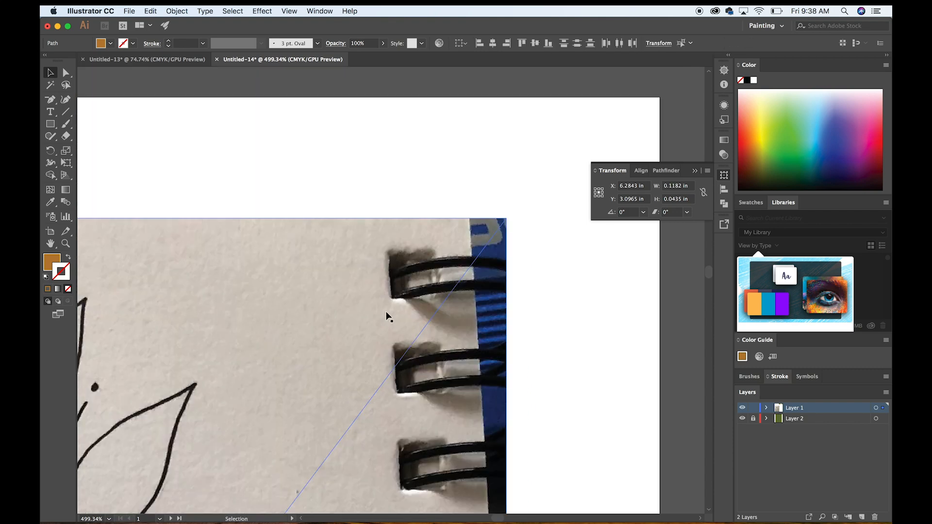
scroll(397, 306, down, 3)
scroll(398, 310, down, 10)
scroll(398, 310, right, 5)
scroll(398, 310, up, 2)
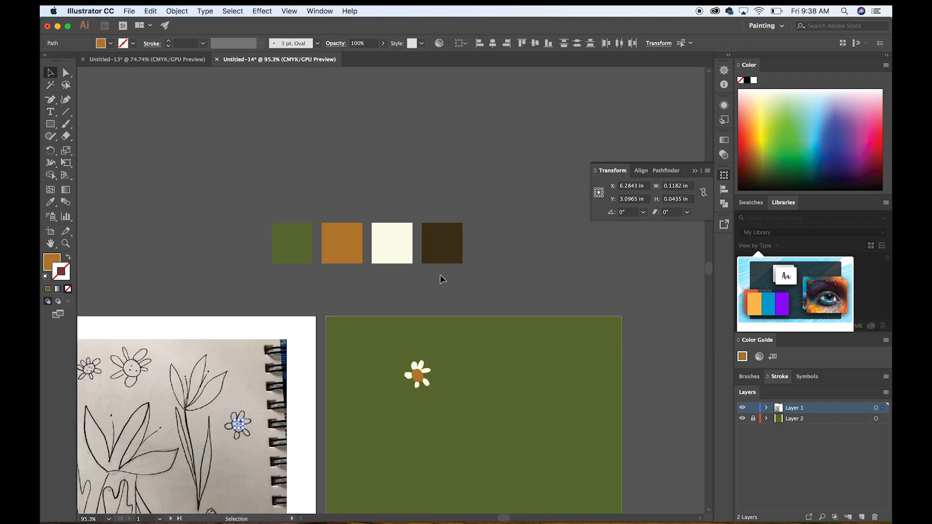
key(i)
click(452, 243)
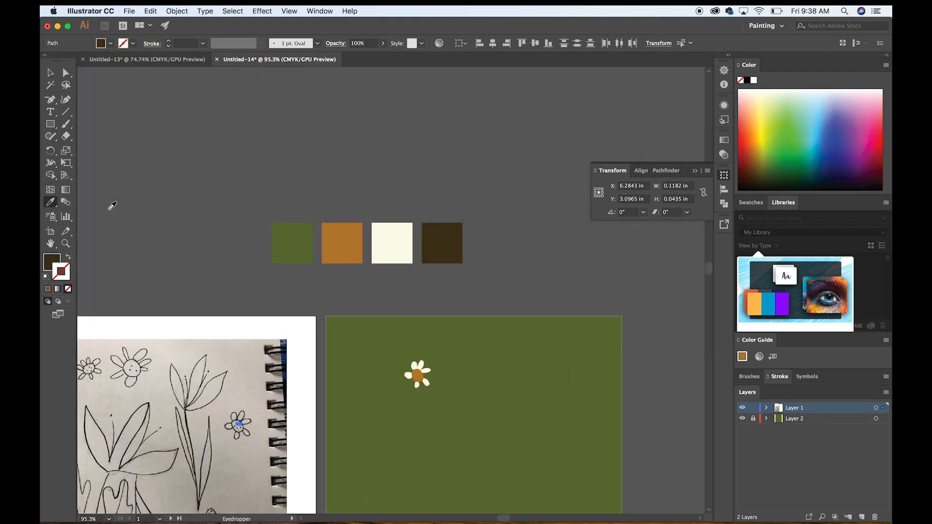
Move the two brown dots onto the orange centre of the flower on the green artboard and deselect them.
click(51, 73)
scroll(238, 425, up, 3)
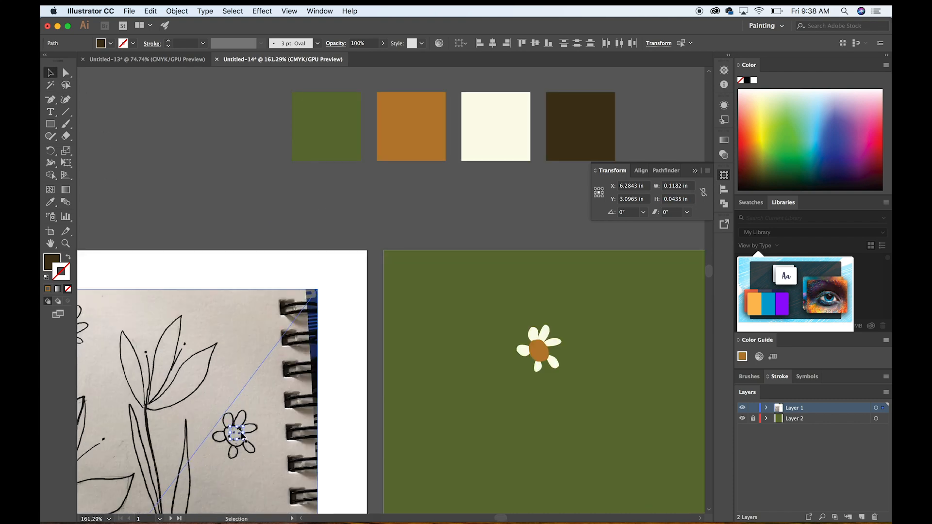
mouse_move(240, 434)
mouse_down()
mouse_move(444, 384)
mouse_move(490, 348)
mouse_move(540, 348)
mouse_up()
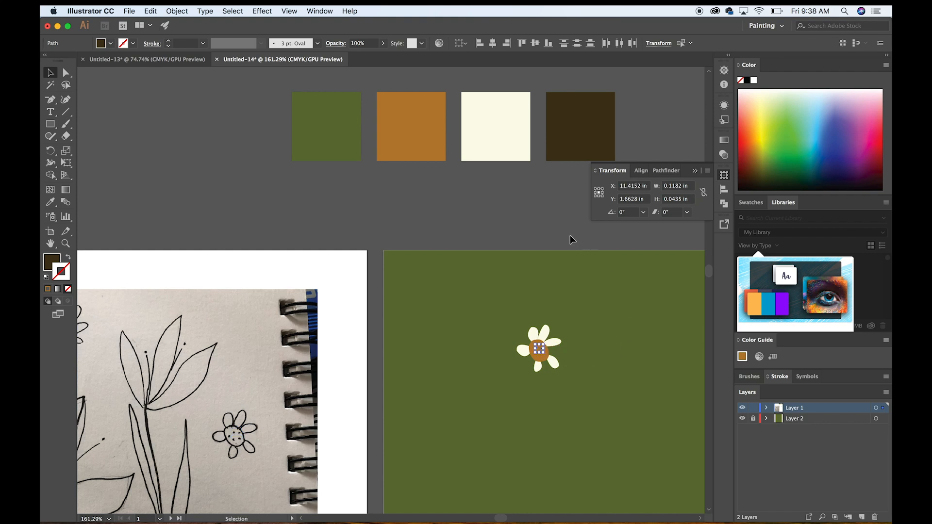
click(518, 214)
Try bringing the flower's cream petals to the front of its orange centre, undo the arrangement and deselect the petals.
drag(242, 413, 344, 396)
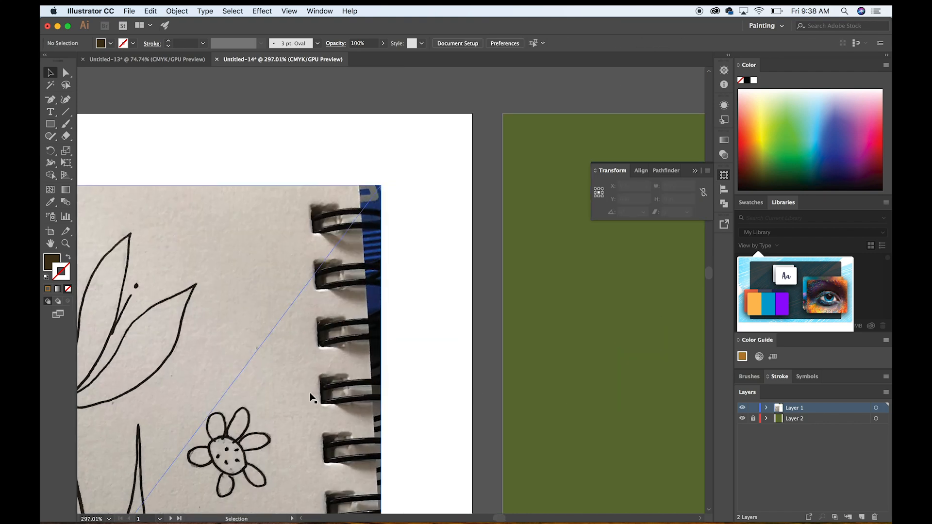
scroll(312, 395, right, 10)
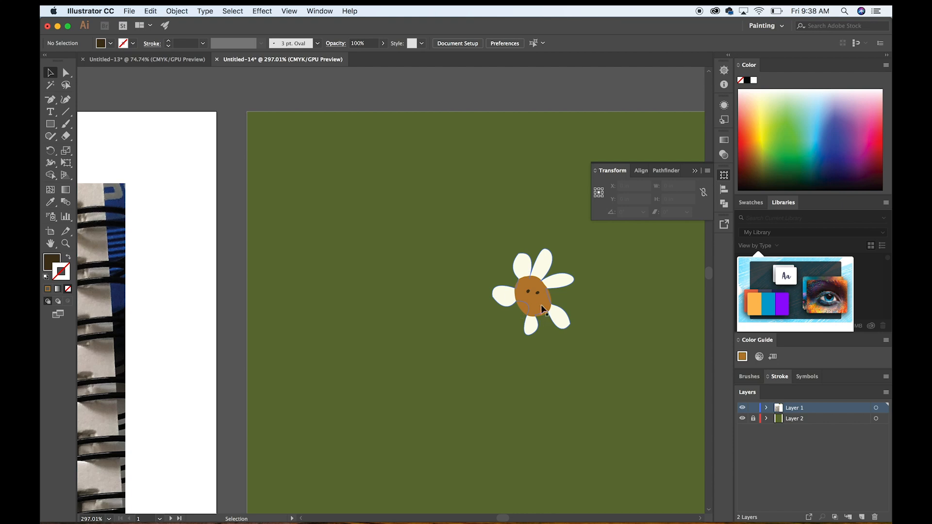
scroll(618, 330, up, 5)
scroll(617, 330, right, 5)
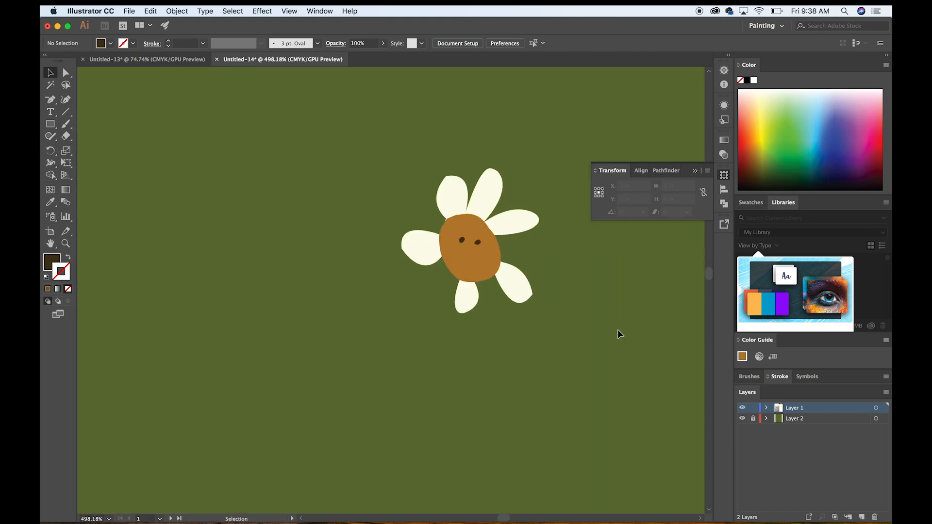
click(468, 195)
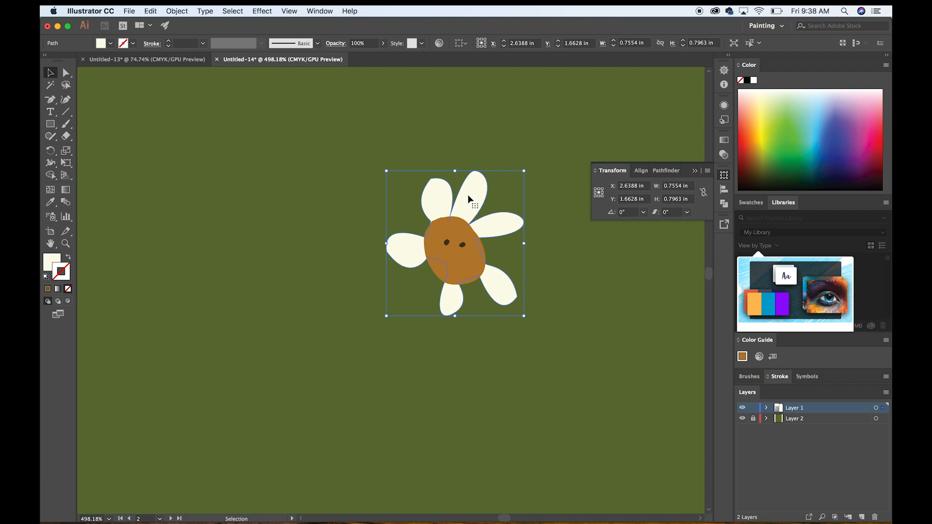
right_click(469, 197)
mouse_move(501, 352)
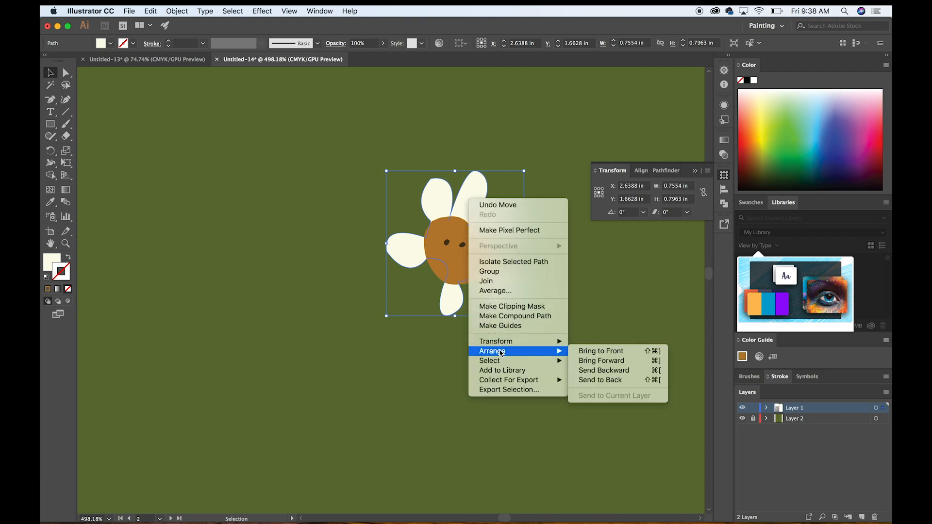
click(585, 351)
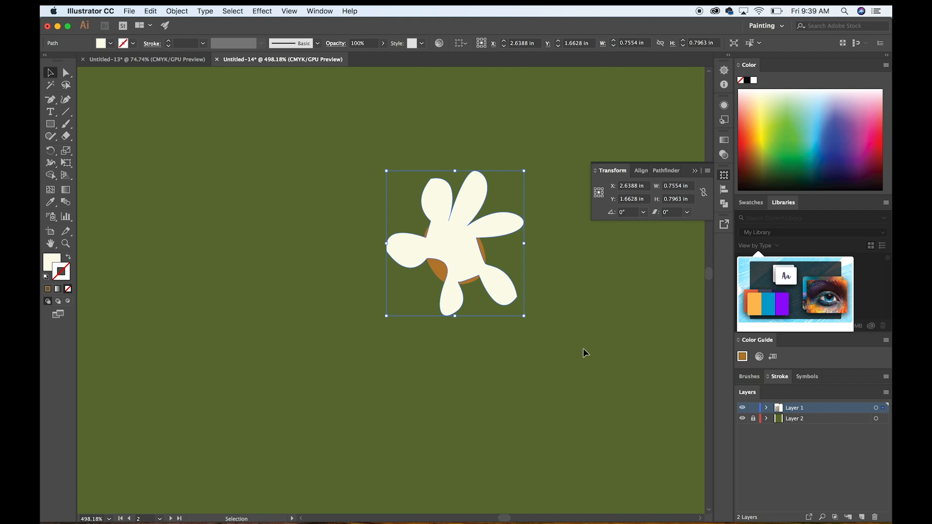
key(super+z)
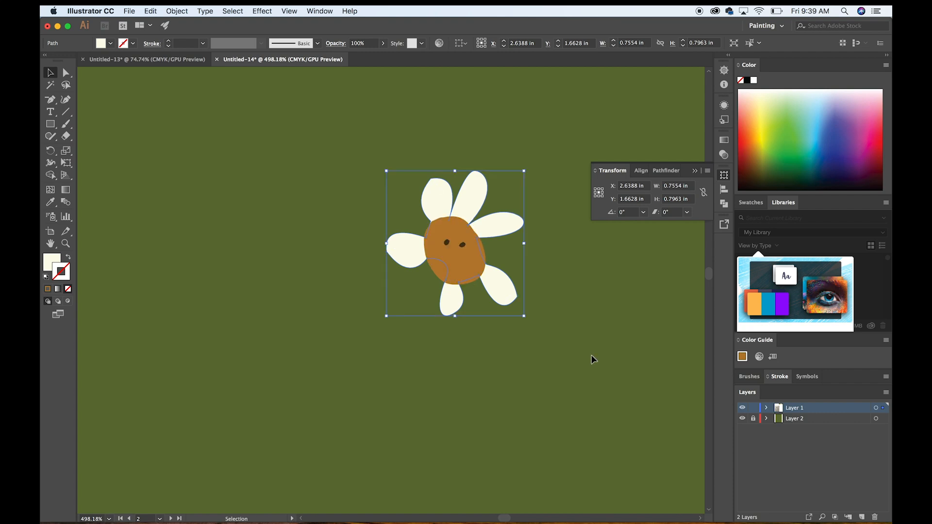
click(594, 360)
scroll(595, 363, down, 5)
scroll(595, 363, down, 5)
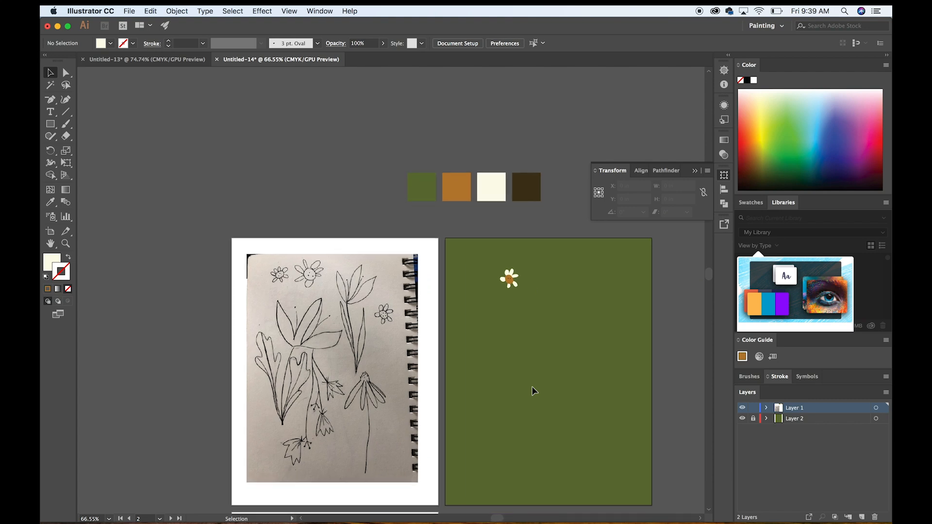
scroll(389, 426, up, 3)
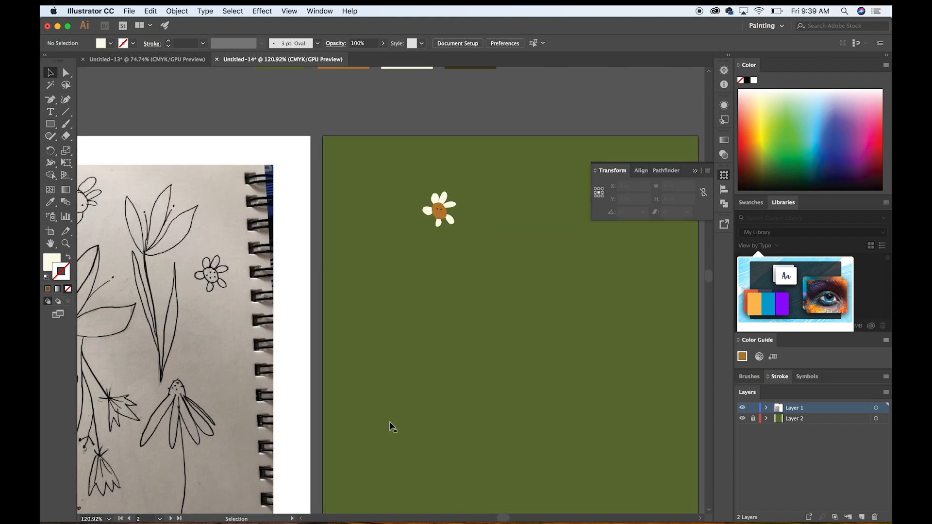
scroll(390, 422, left, 3)
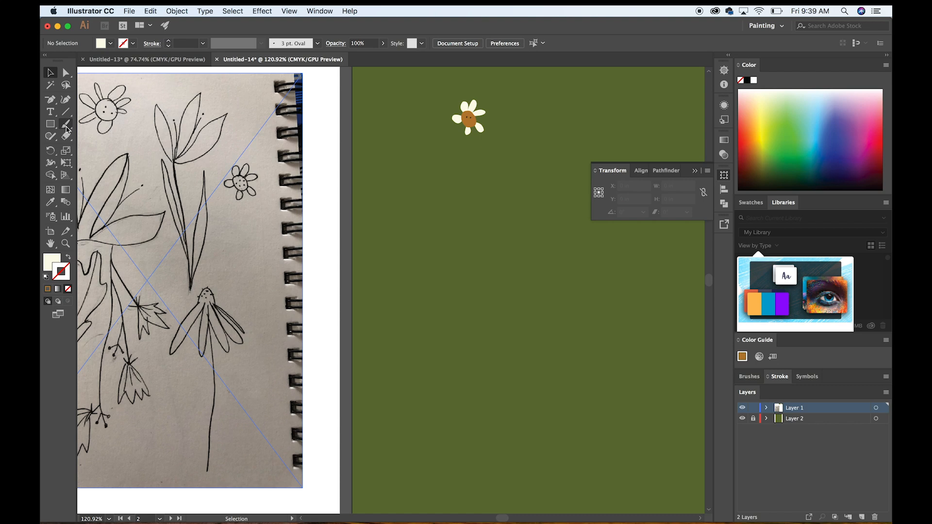
scroll(67, 129, down, 3)
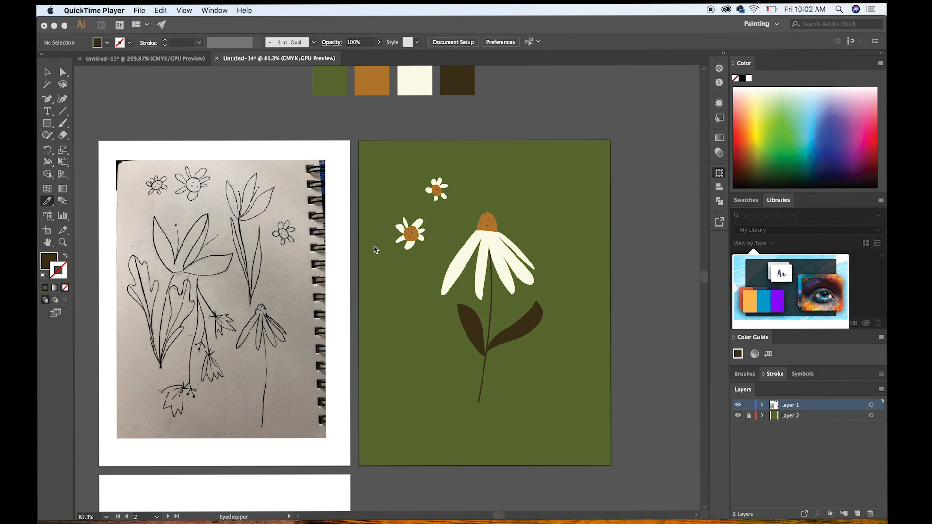
click(476, 244)
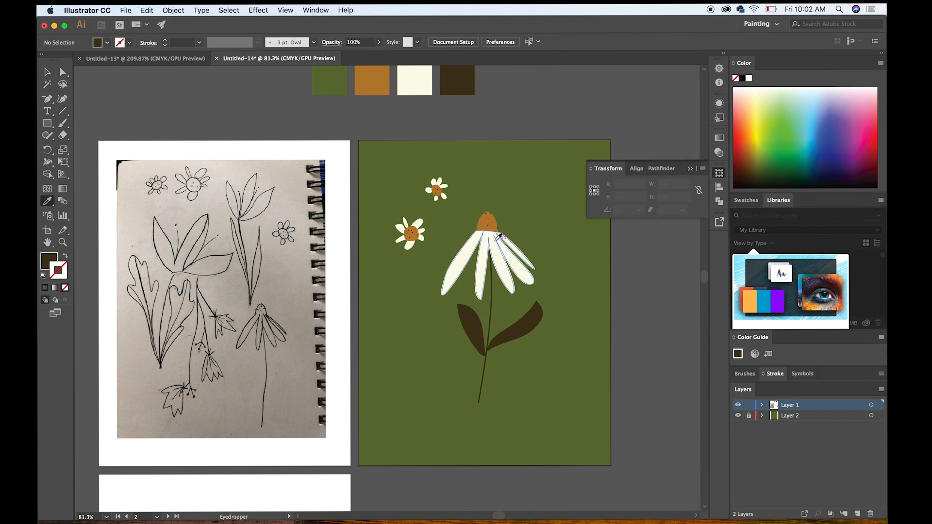
click(47, 72)
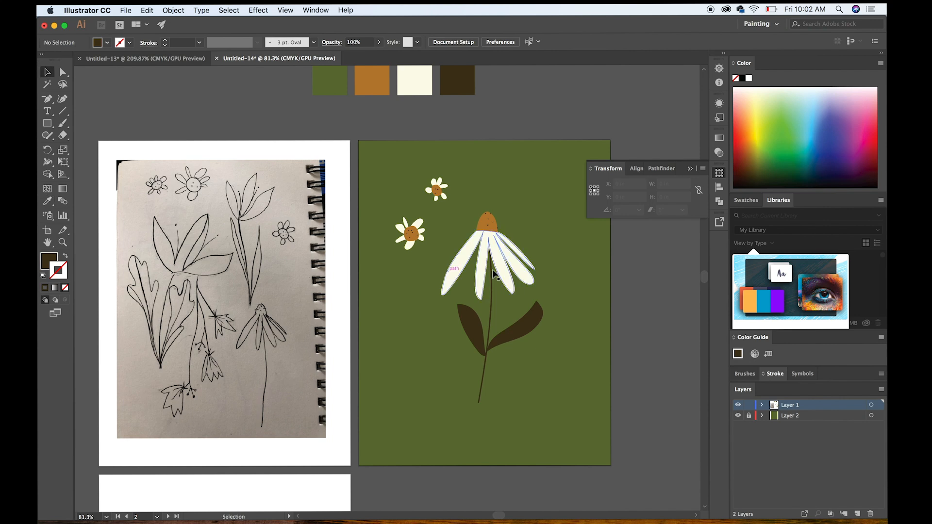
click(496, 246)
mouse_move(496, 246)
mouse_down()
mouse_move(455, 262)
mouse_move(495, 246)
mouse_up()
click(472, 330)
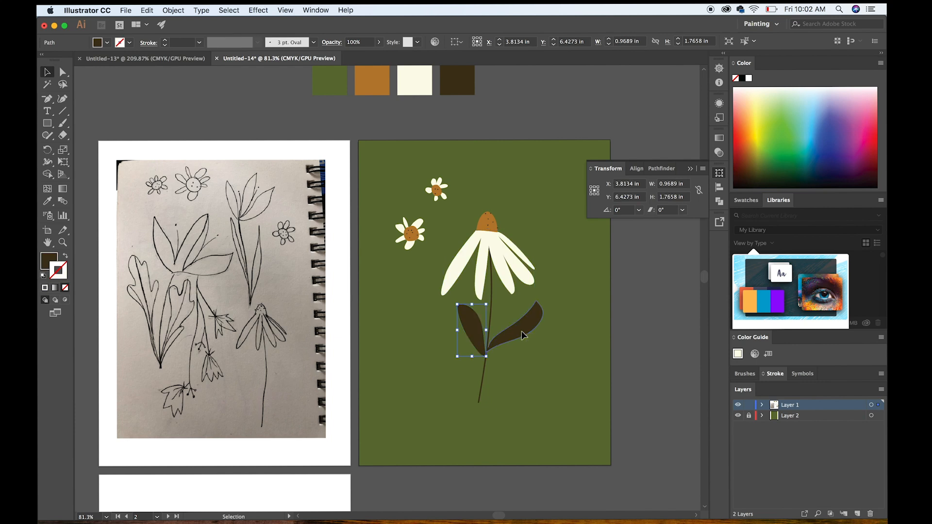
click(491, 280)
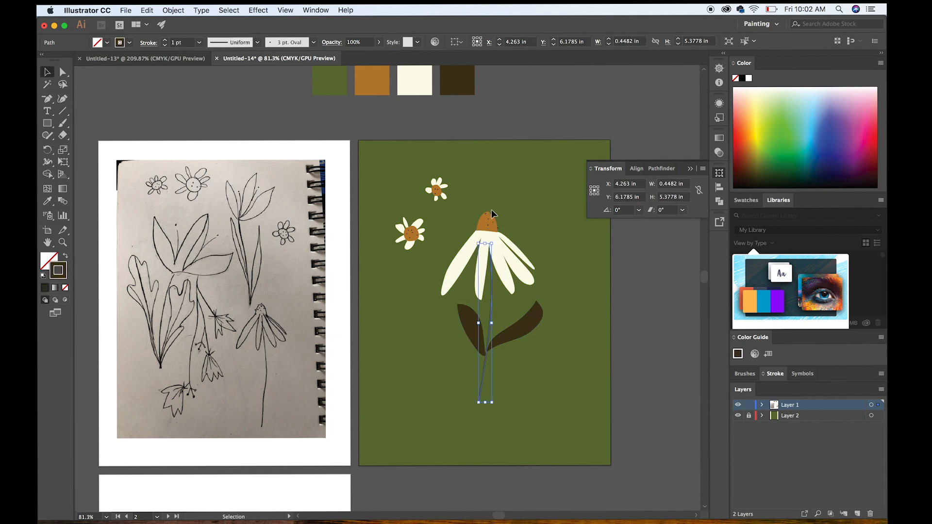
scroll(491, 214, up, 2)
scroll(491, 215, up, 1)
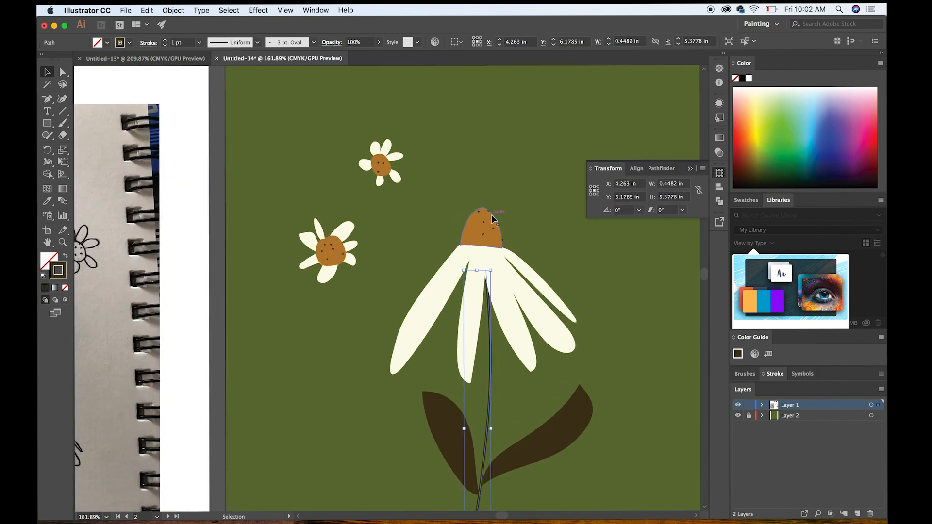
shift+click(491, 265)
shift+click(545, 445)
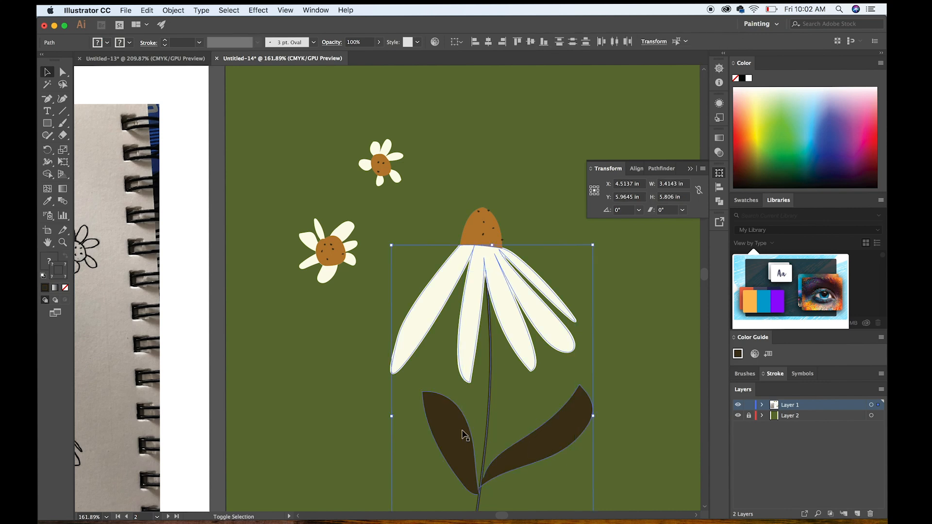
click(456, 189)
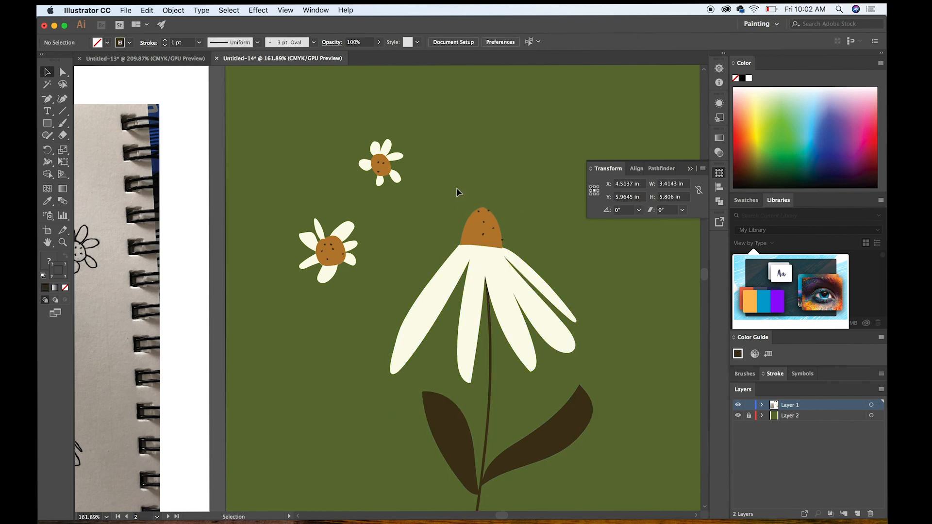
Select all parts of the large flower, including its centre dots, petals, stem and leaves, and group them.
drag(436, 202, 571, 451)
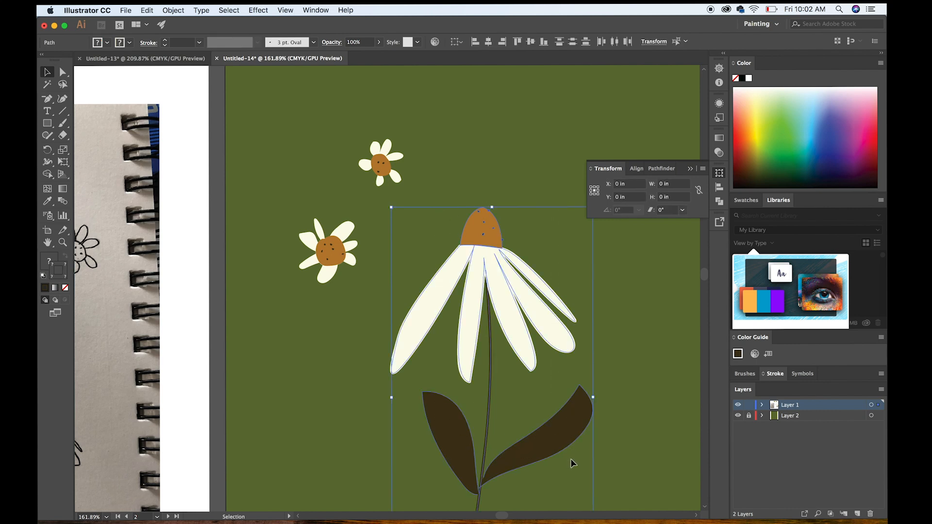
right_click(508, 307)
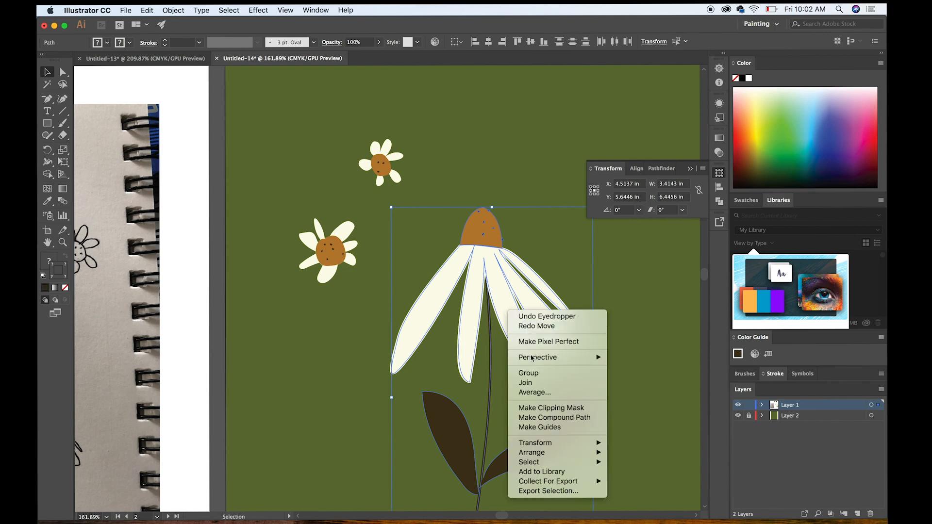
click(534, 376)
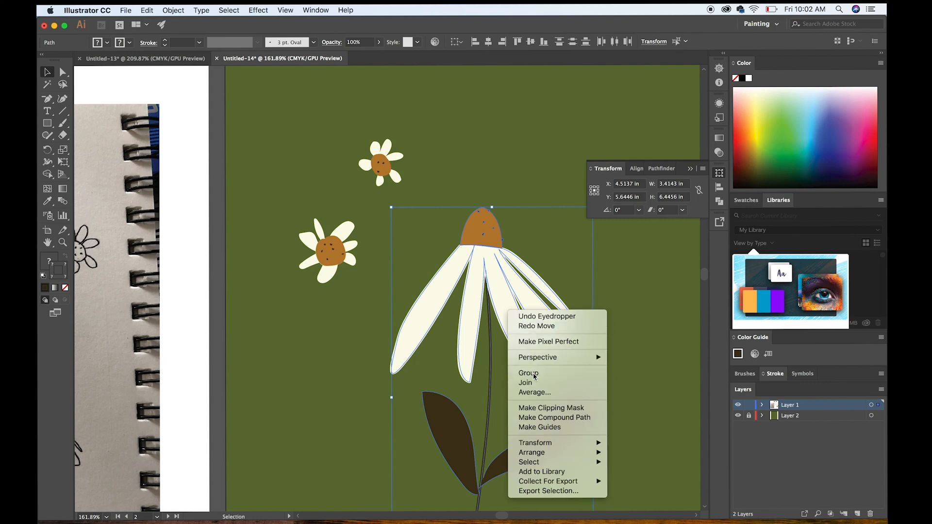
click(613, 311)
Move the grouped large flower about 0.3 in left and 0.7 in down on the green artboard, and deselect it.
drag(529, 312, 493, 316)
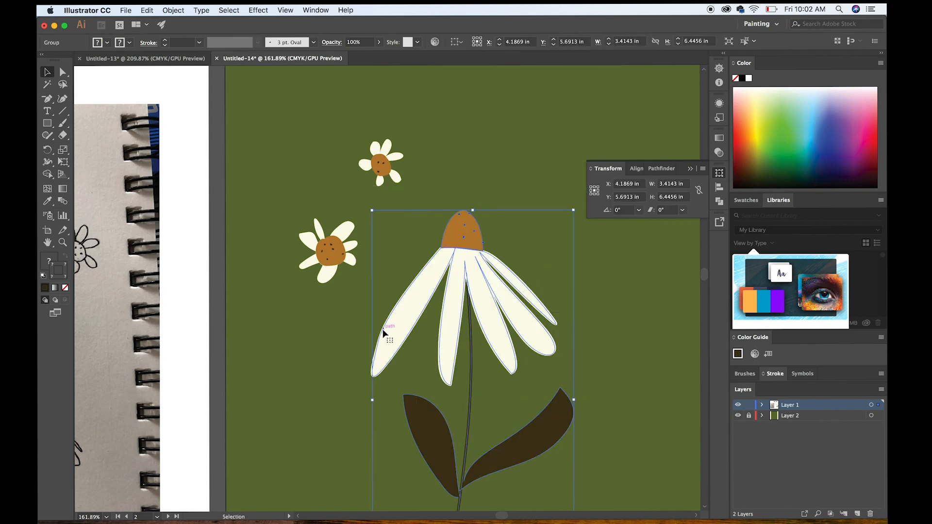
key(super+alt+0)
scroll(388, 331, up, 5)
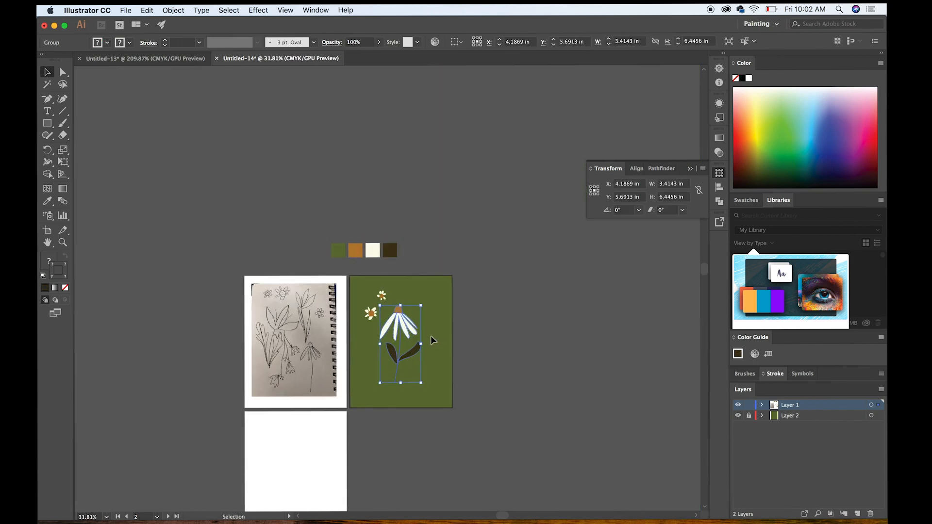
scroll(397, 326, up, 1)
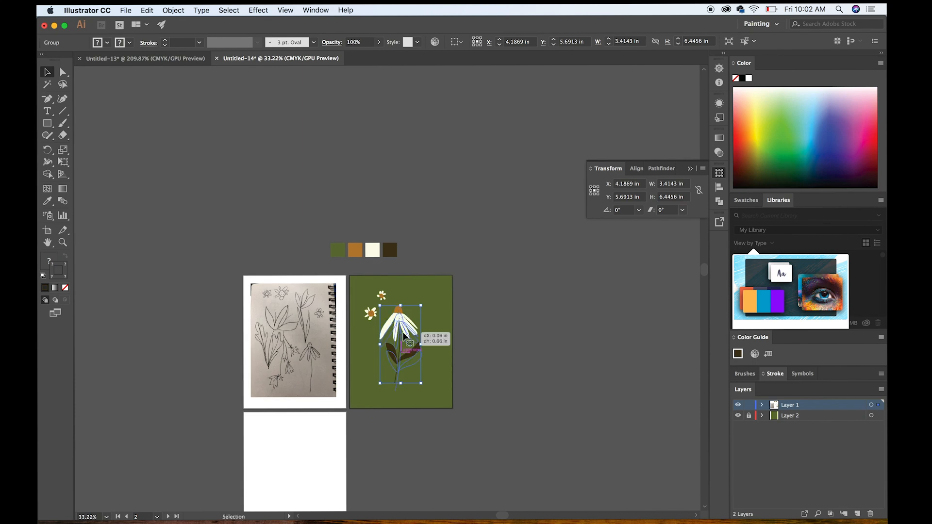
click(503, 347)
scroll(503, 349, up, 5)
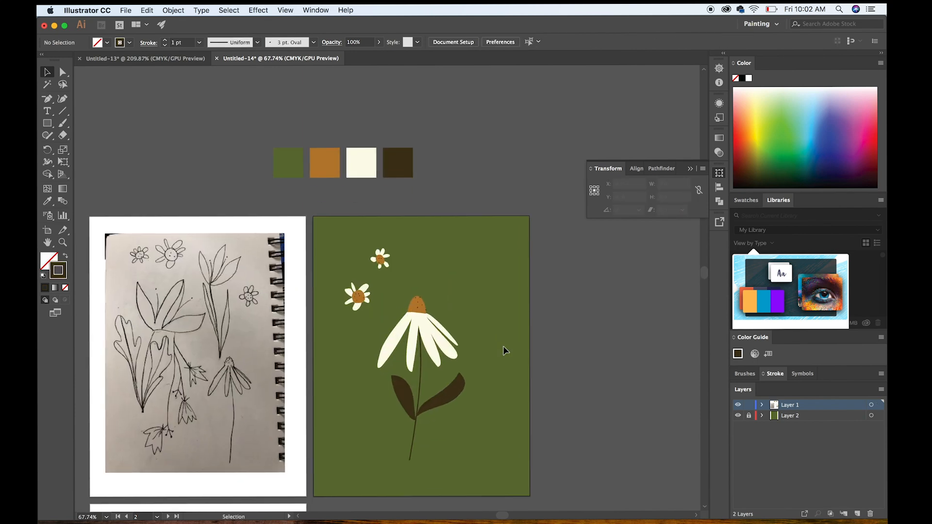
Try scaling the large flower group down to about 0.52 by 0.99 in without outlining its strokes, and undo the scaling.
scroll(437, 335, up, 1)
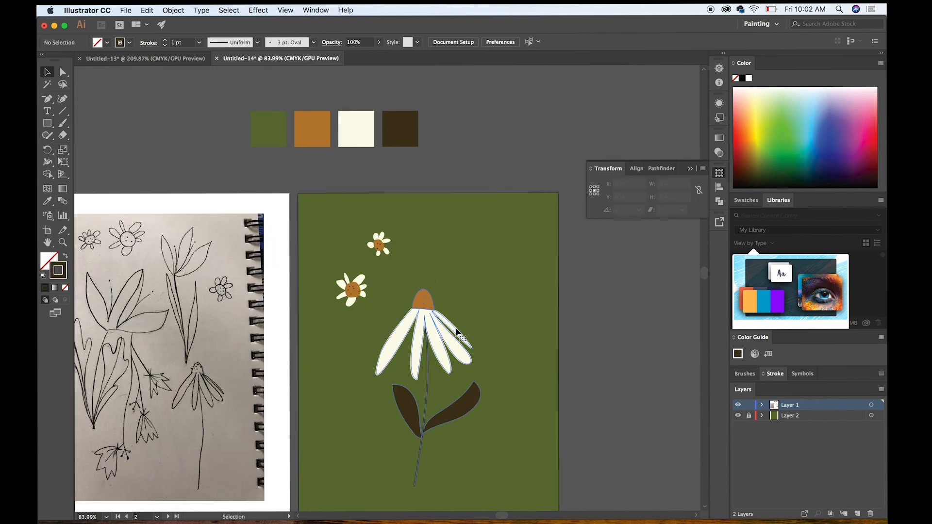
click(454, 311)
scroll(449, 310, up, 2)
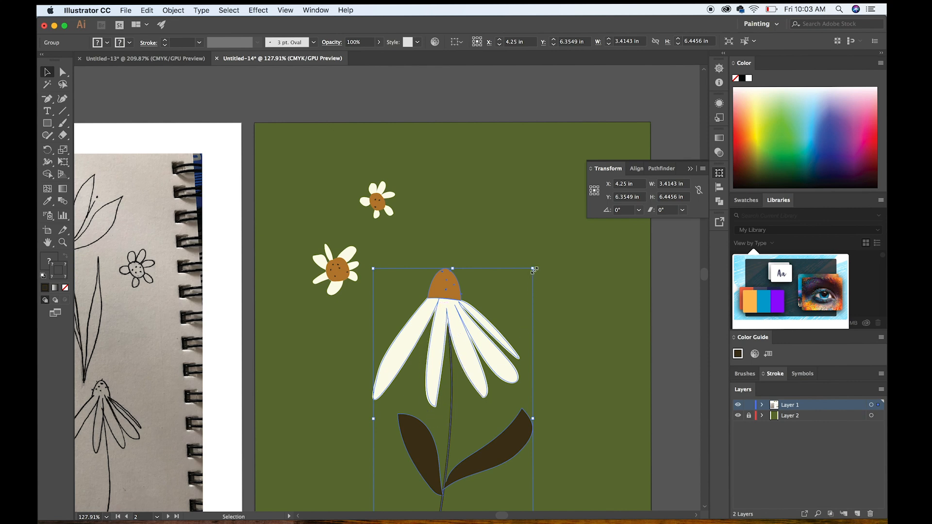
drag(534, 269, 399, 392)
scroll(399, 392, down, 5)
scroll(399, 391, left, 2)
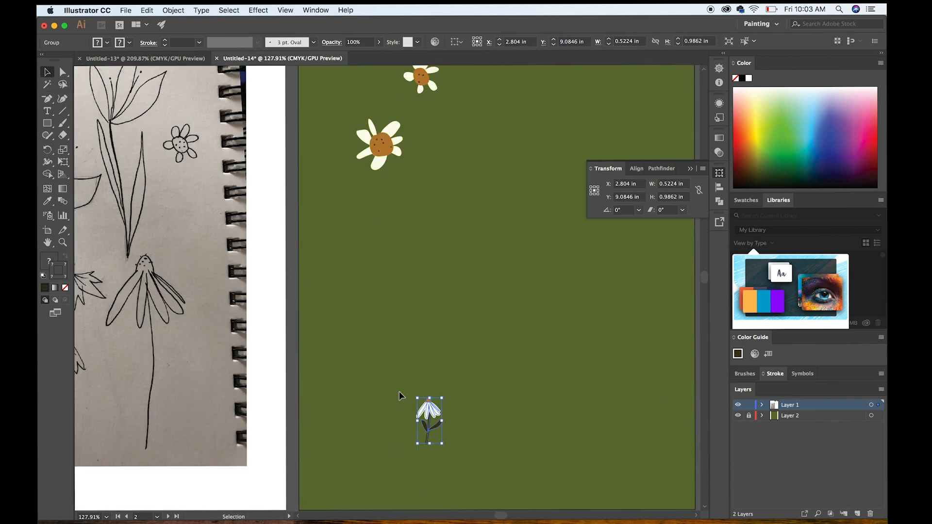
click(465, 490)
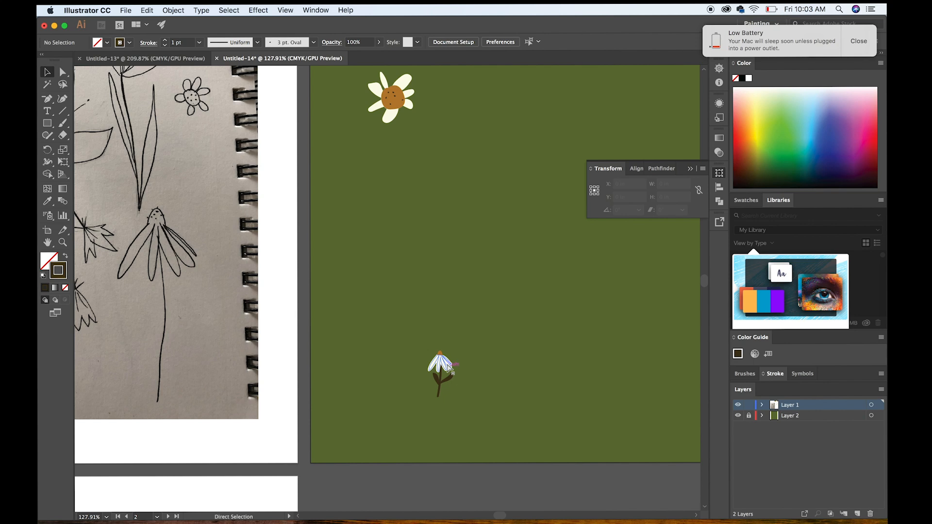
key(super+z)
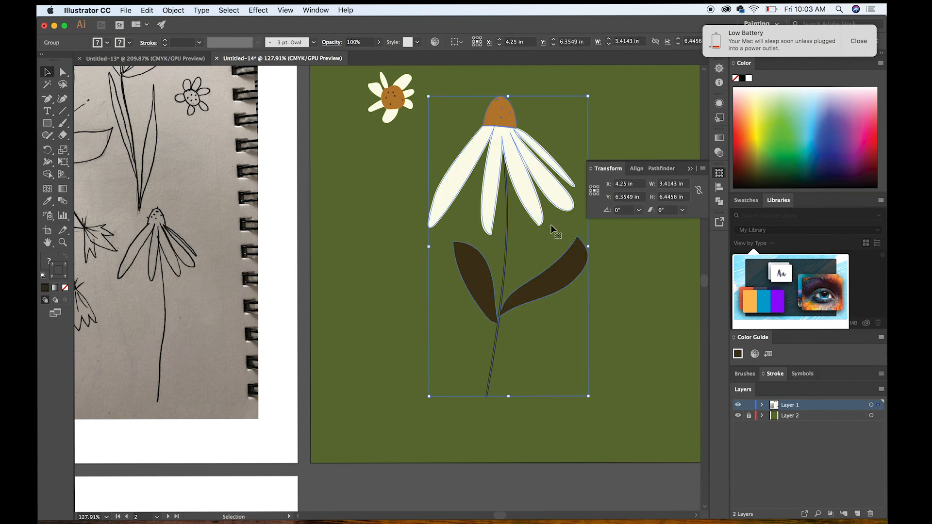
Convert the strokes of the large flower group into filled shapes with Outline Stroke, and deselect the group.
click(147, 10)
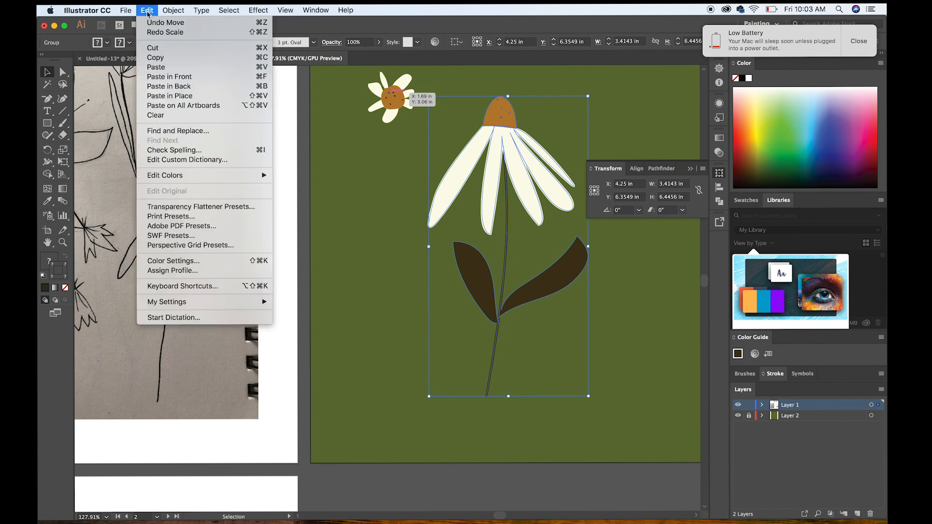
mouse_move(171, 13)
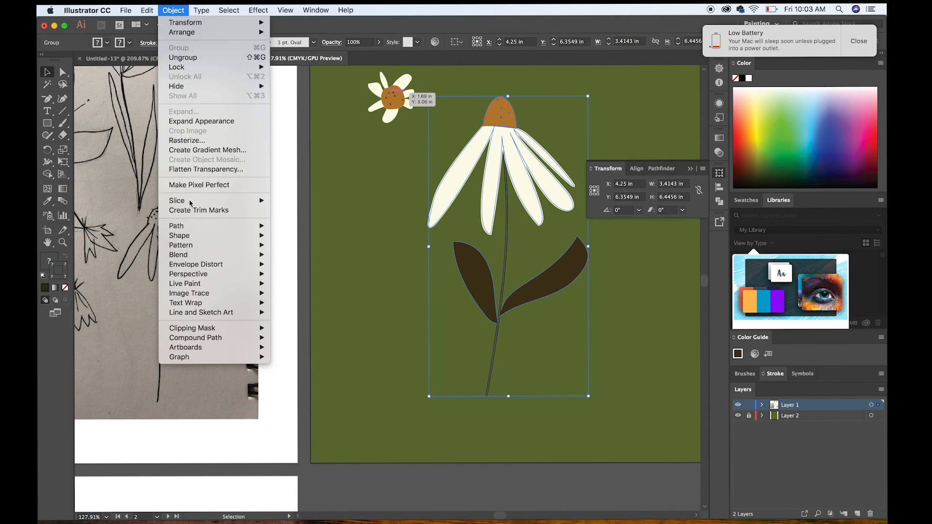
mouse_move(192, 227)
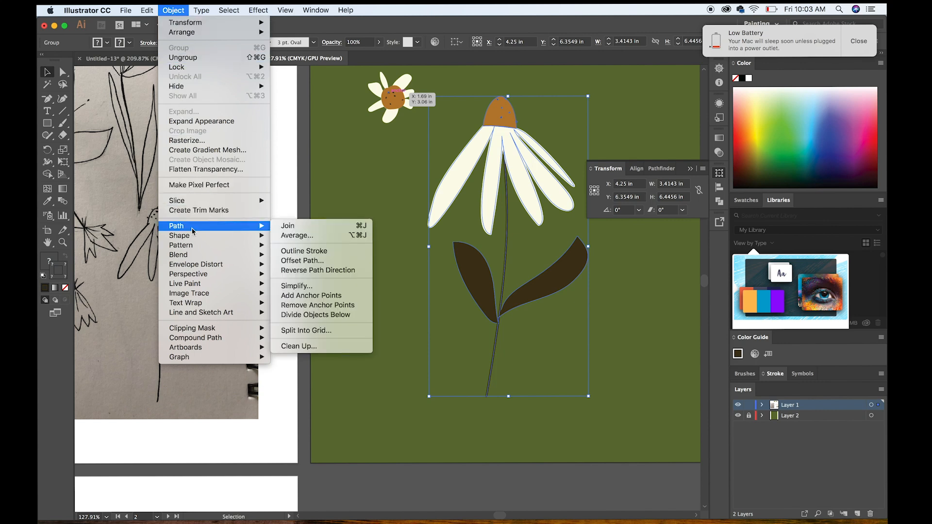
click(311, 254)
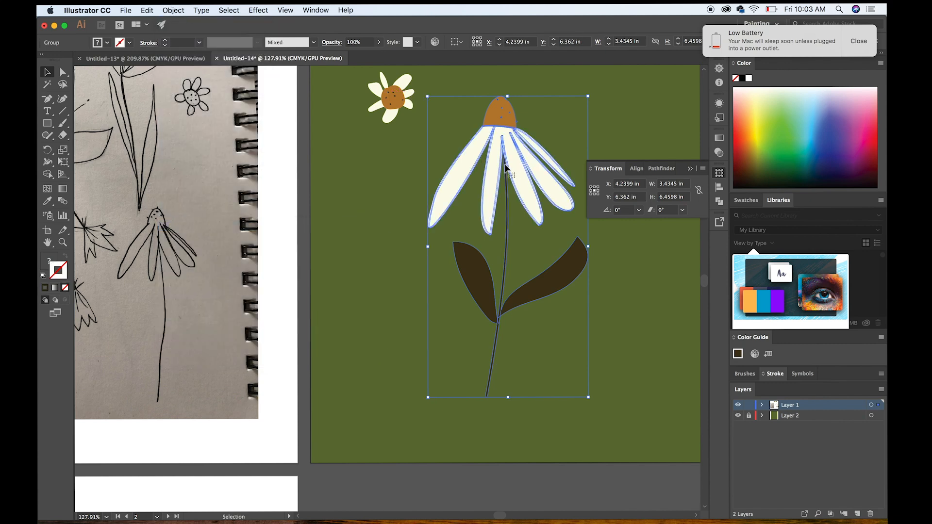
scroll(504, 168, up, 5)
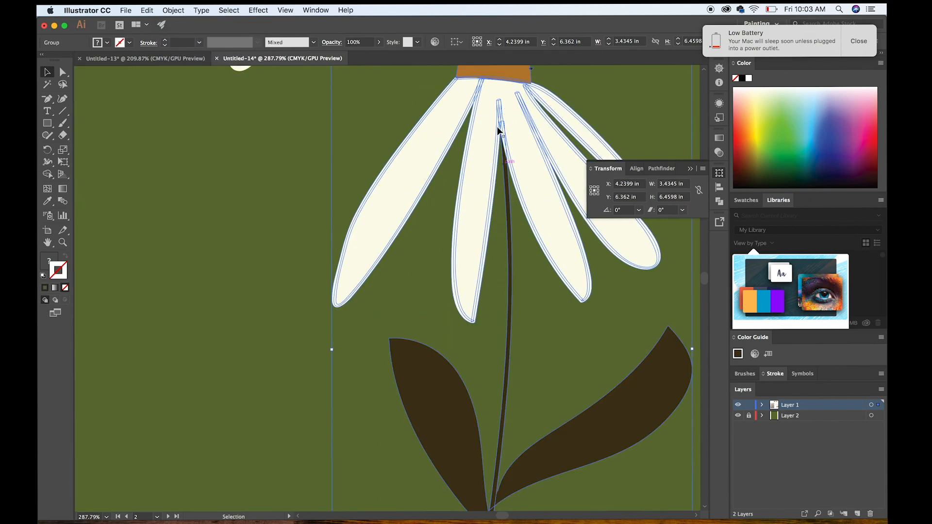
click(251, 208)
scroll(374, 248, down, 5)
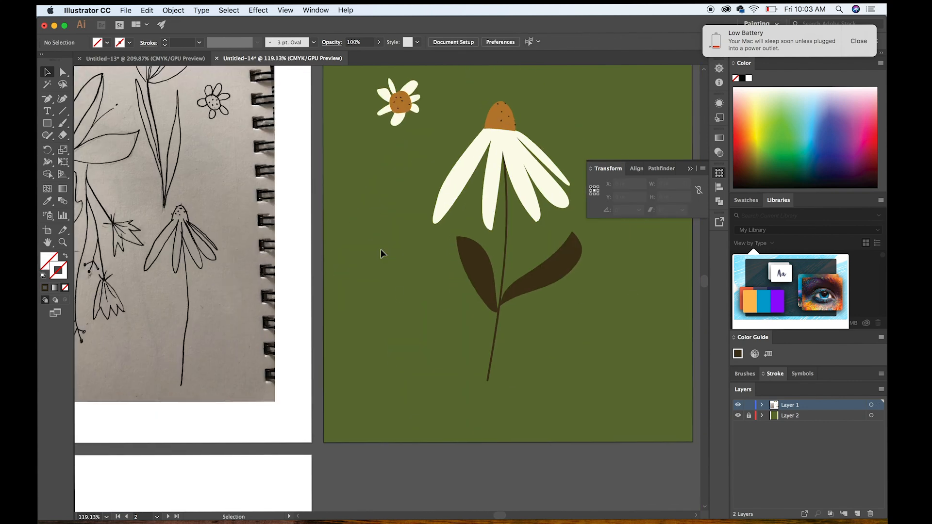
Try scaling the outlined large flower group down near the bottom of the green artboard, undo the scaling and deselect the flower.
scroll(381, 253, down, 3)
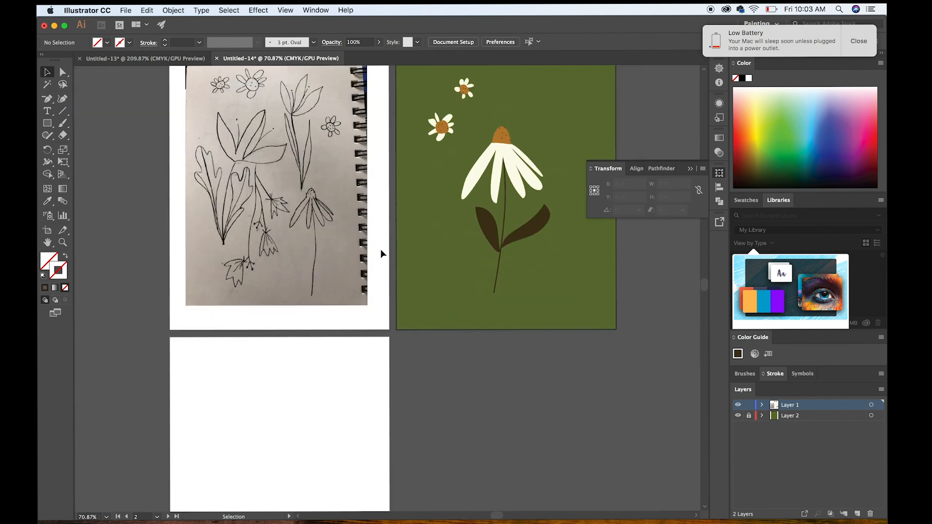
click(539, 159)
drag(550, 127, 473, 231)
click(491, 262)
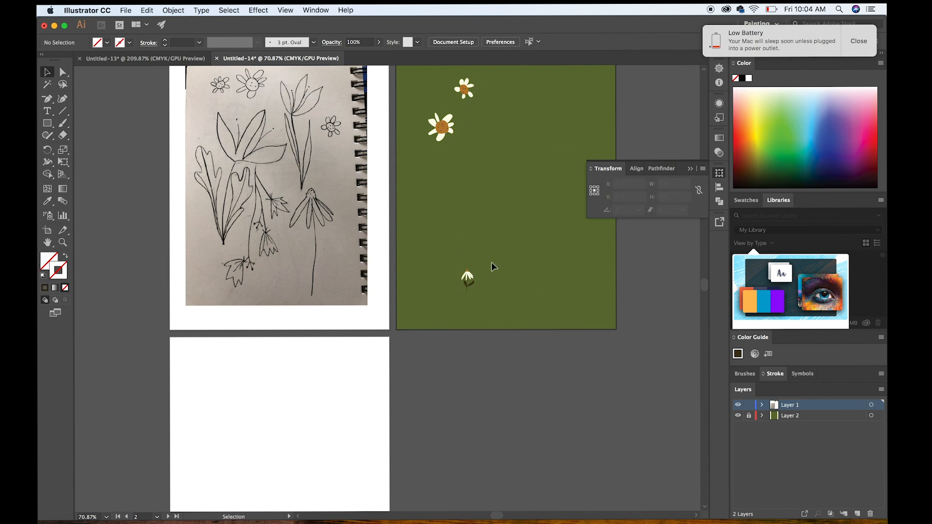
scroll(491, 262, up, 5)
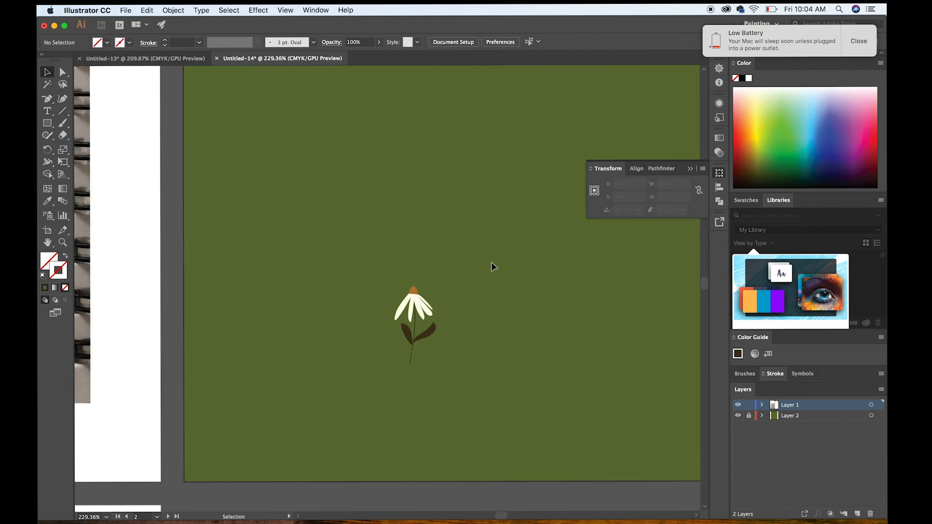
key(super+z)
key(super+z)
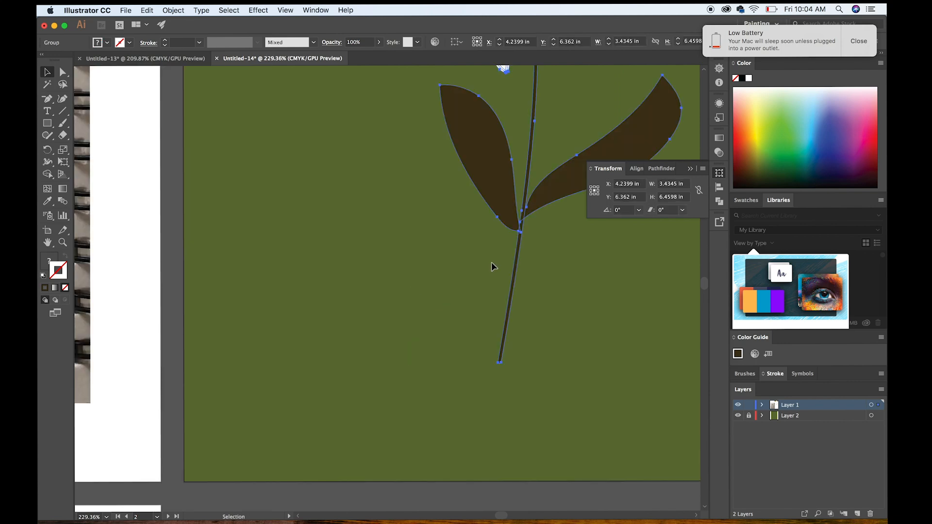
scroll(491, 262, down, 6)
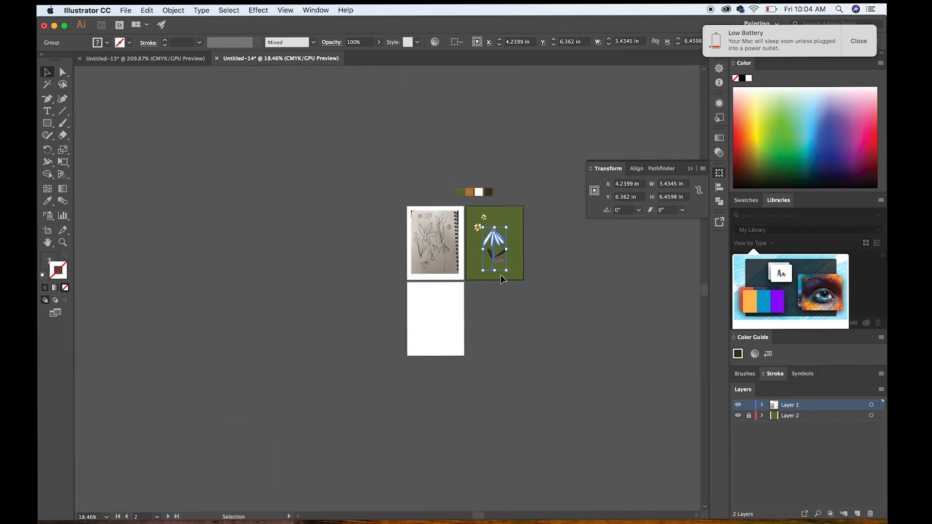
scroll(503, 276, up, 5)
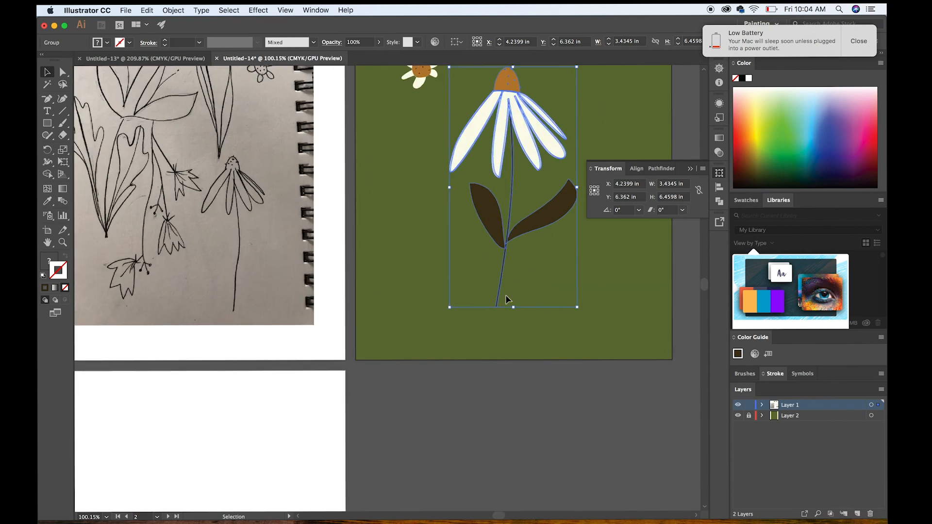
scroll(454, 291, up, 3)
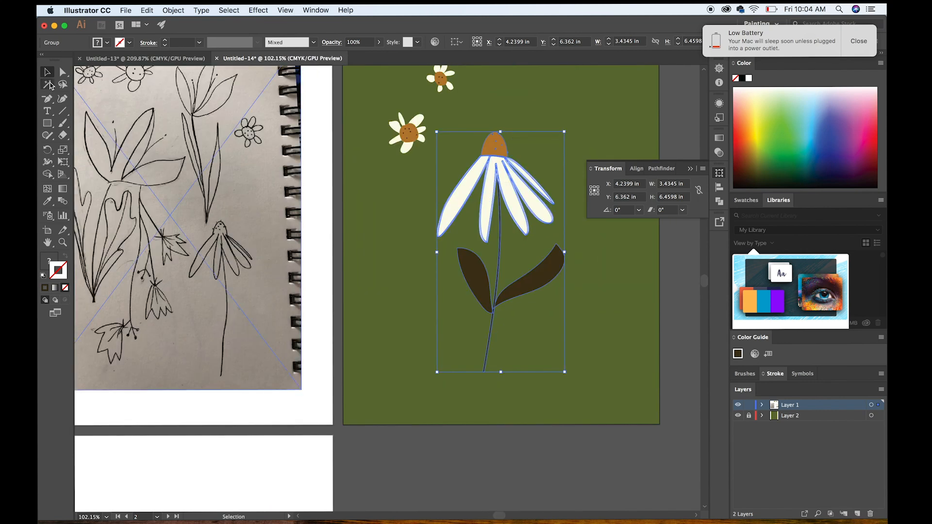
click(467, 473)
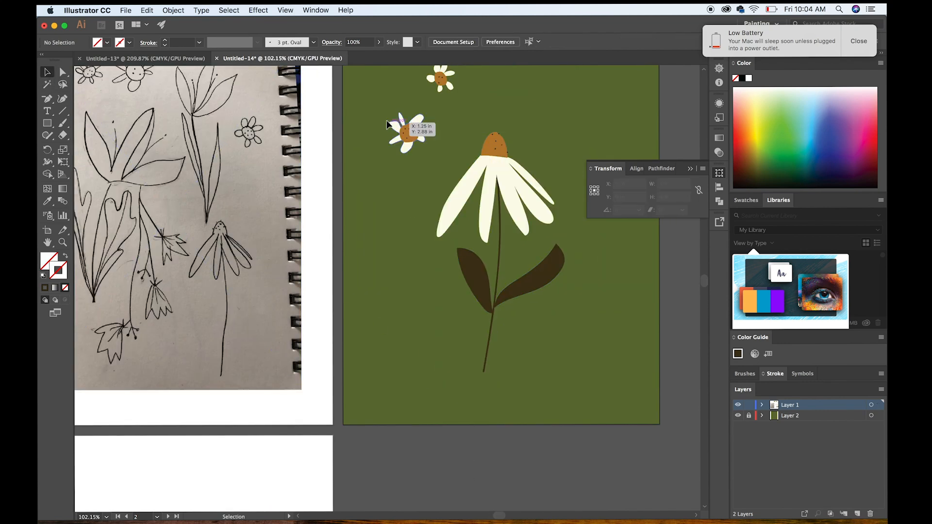
Group the petals, centre and dots of the larger daisy, and group the parts of the smaller daisy separately.
click(409, 132)
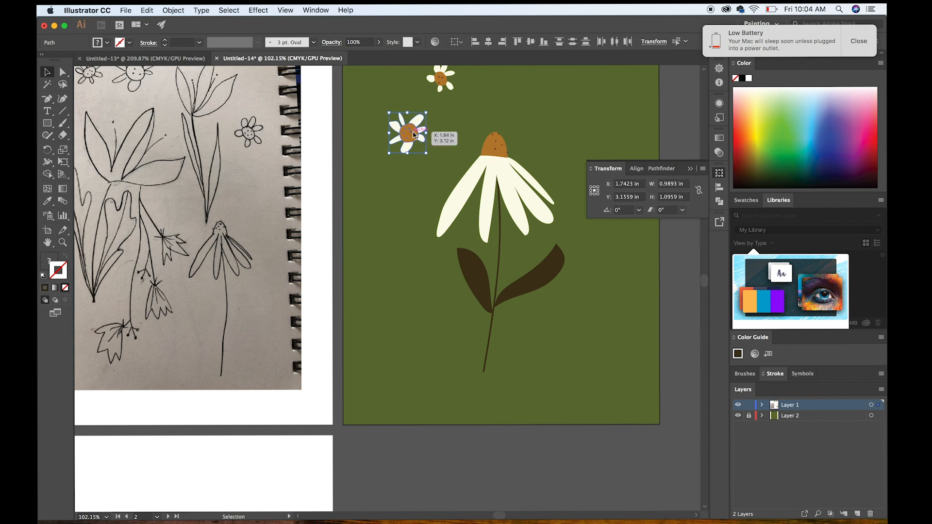
right_click(413, 136)
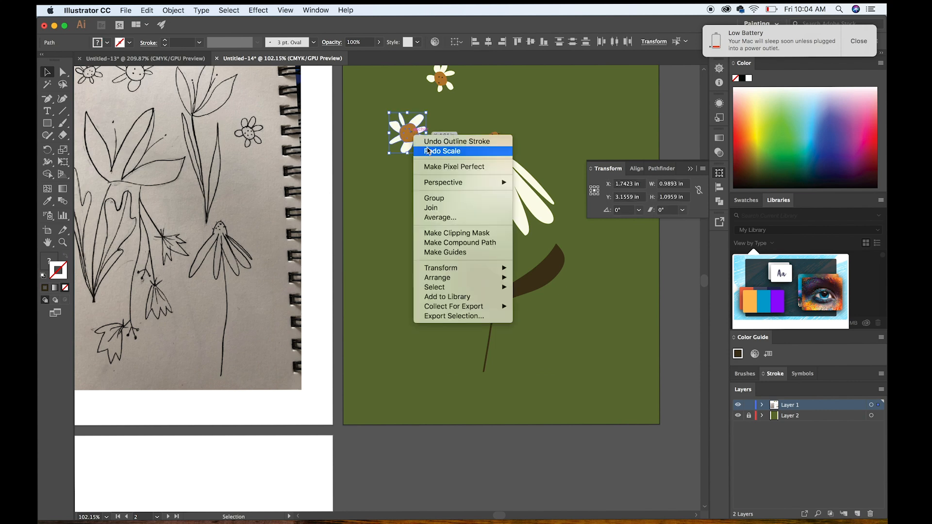
click(442, 198)
scroll(451, 107, up, 3)
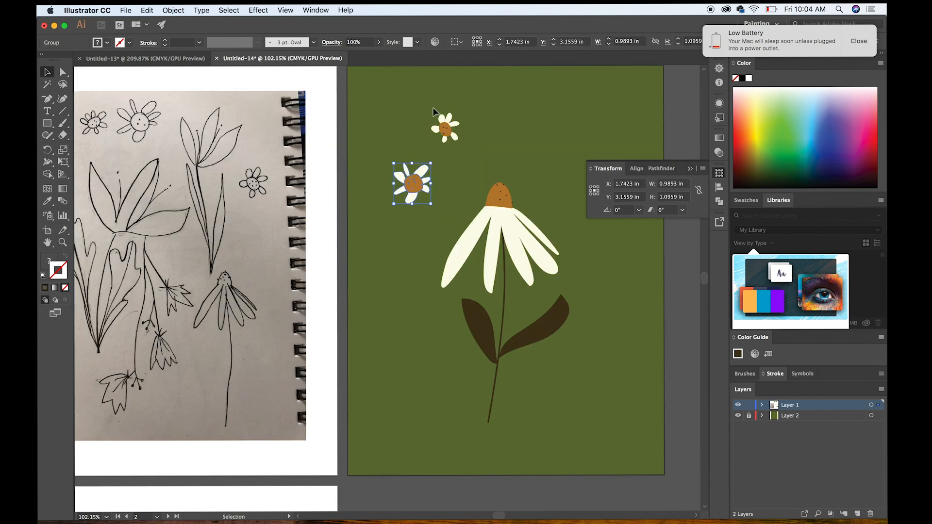
click(446, 129)
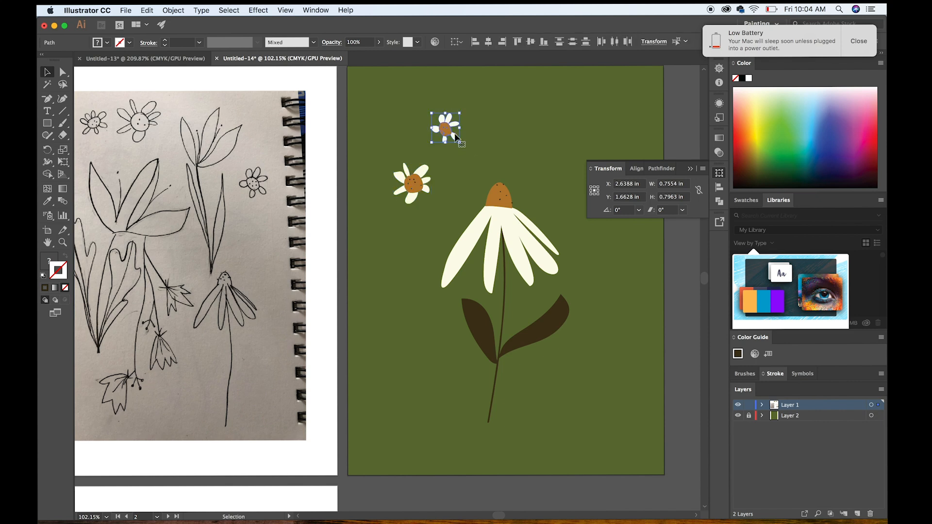
right_click(449, 134)
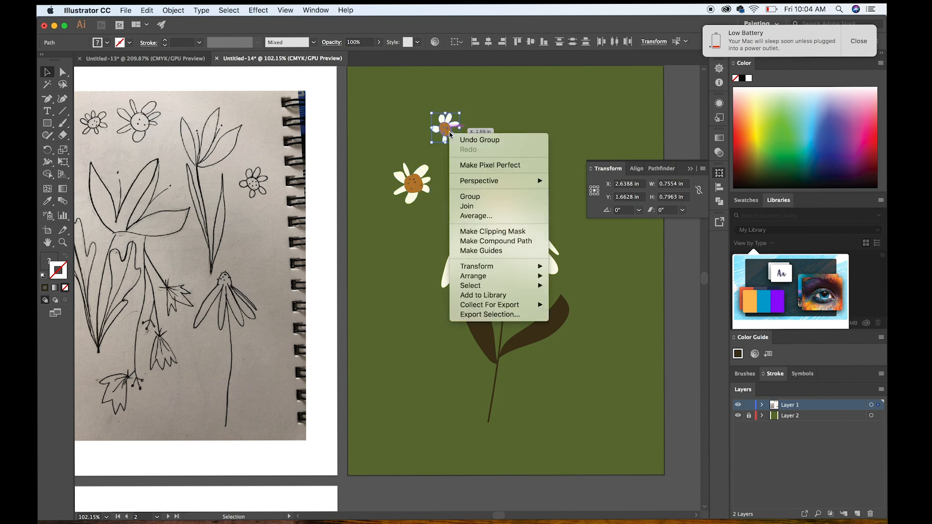
click(482, 195)
Move the smaller daisy to the right of the large flower's petals and the larger daisy to about X 1.85 in, Y 3.13 in.
click(511, 186)
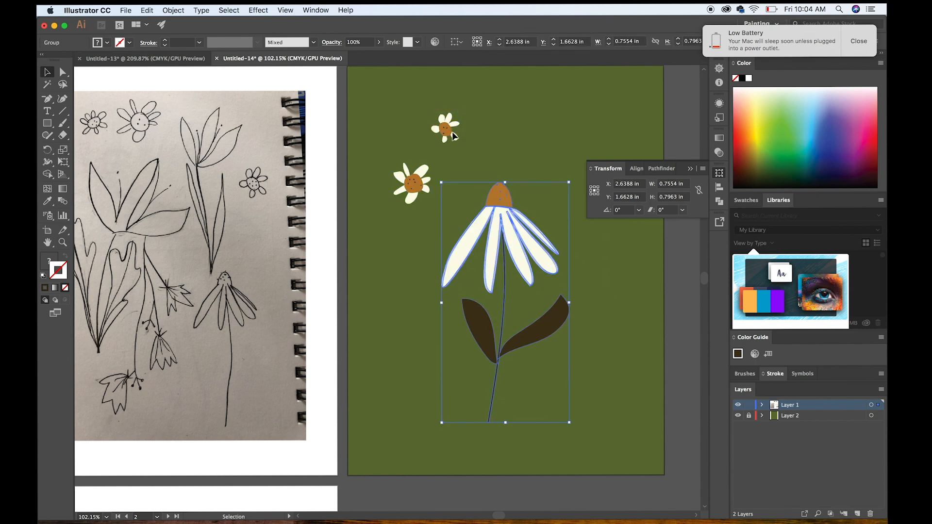
click(452, 135)
drag(452, 135, 605, 292)
click(418, 183)
drag(415, 182, 464, 206)
click(436, 165)
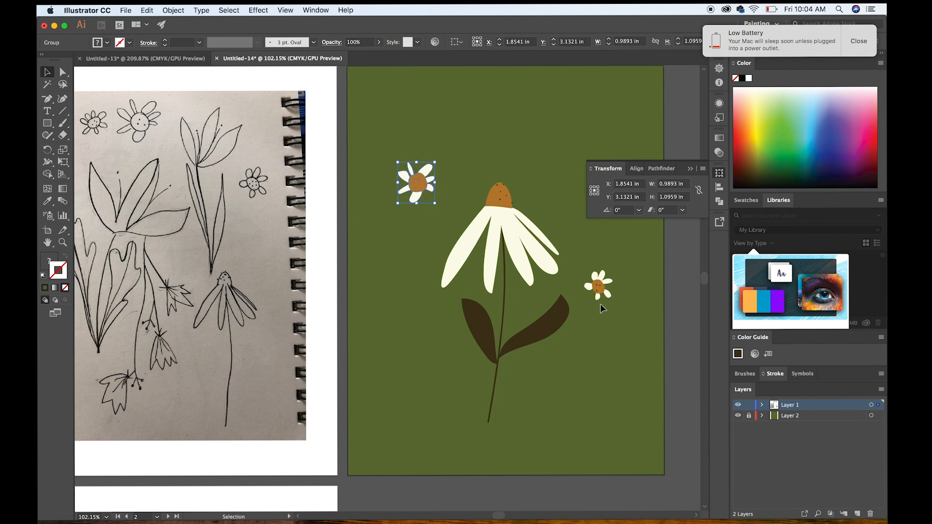
Duplicate the smaller daisy to about X 5.56 in, Y 1.71 in, rotate the copy about 71.47° and deselect it.
click(599, 287)
key(a)
key(v)
drag(602, 296, 561, 131)
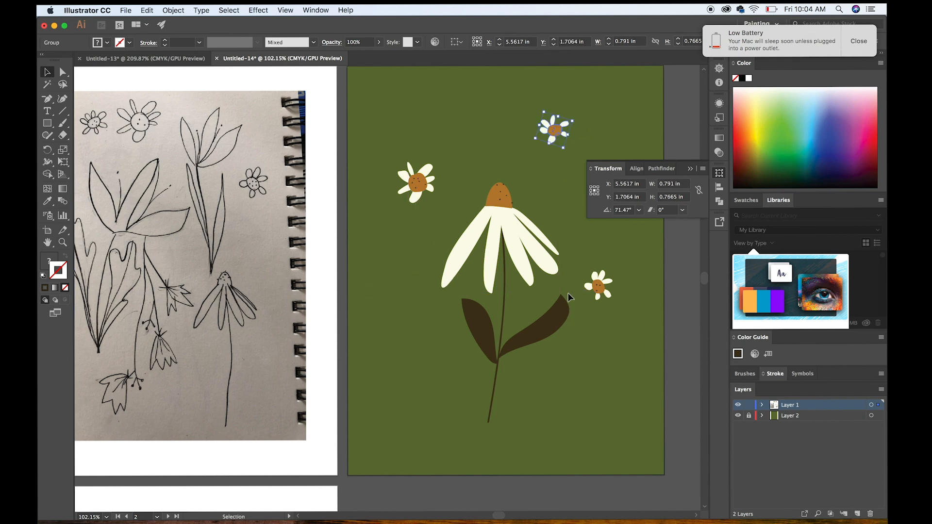
click(613, 402)
Move the unrotated small daisy down beside the large flower's stem, to about X 5.96 in, Y 8.30 in.
scroll(613, 403, down, 3)
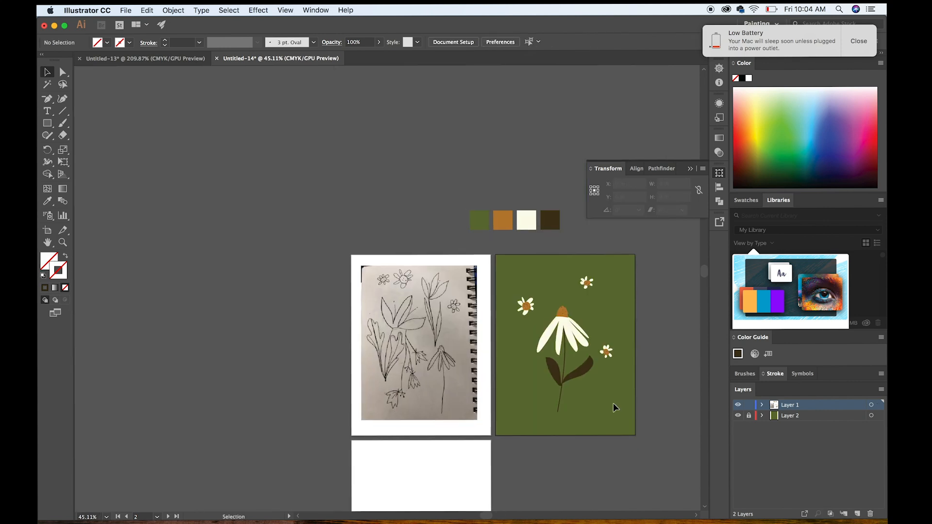
scroll(610, 405, right, 2)
drag(565, 362, 553, 401)
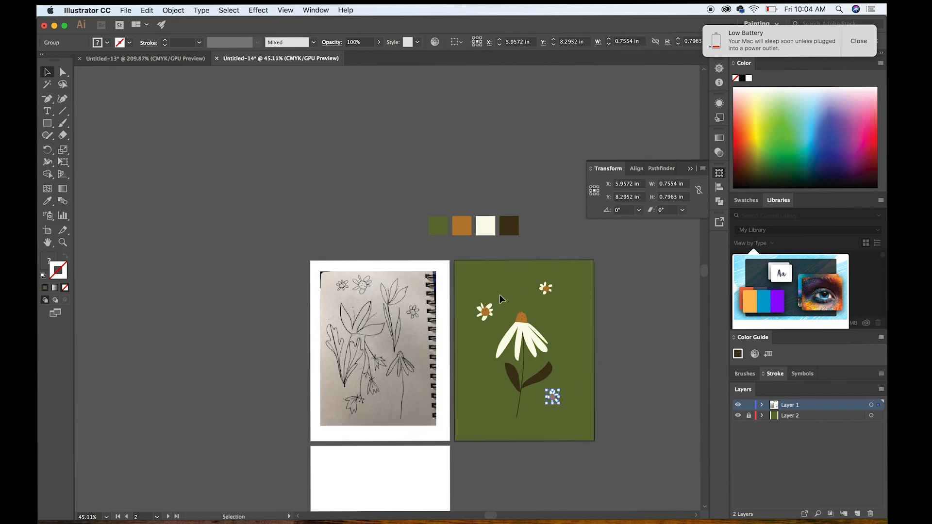
Move the larger daisy to about X 2.27 in, Y 1.78 in and the rotated small daisy to about X 5.79 in, Y 2.58 in.
drag(487, 313, 559, 332)
click(551, 294)
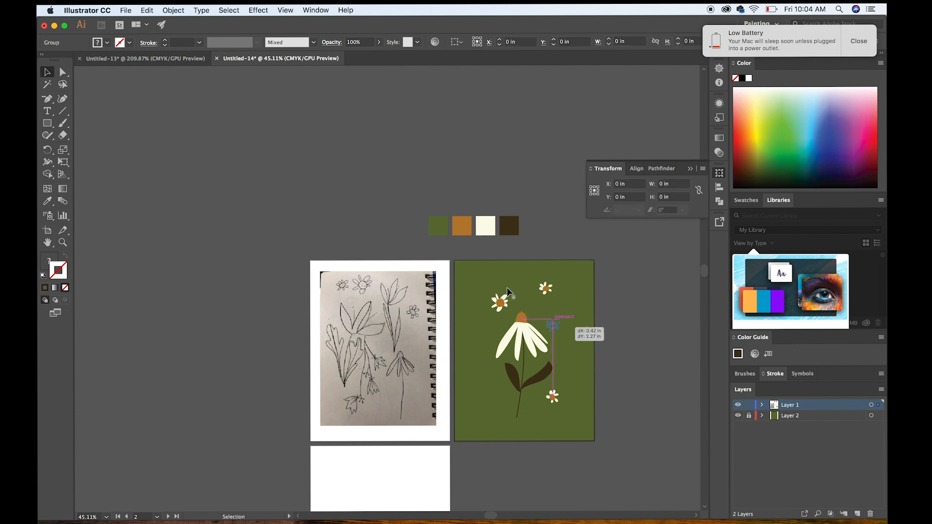
drag(503, 303, 495, 291)
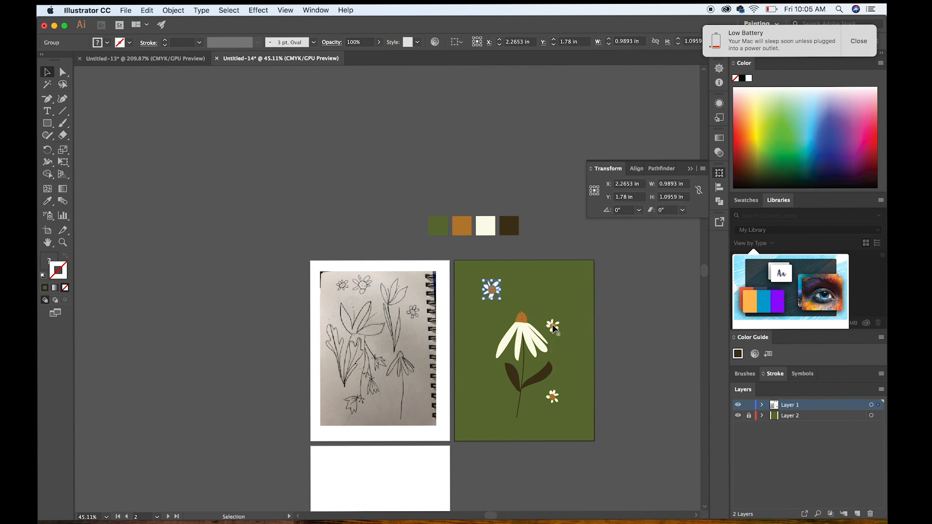
drag(556, 304, 554, 303)
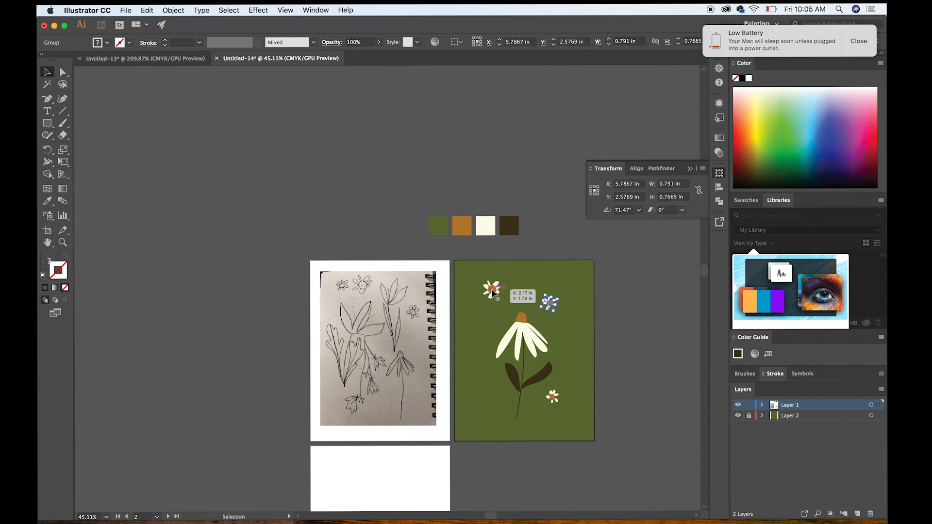
Deselect the rotated small daisy and unlock Layer 2, which holds the green background.
scroll(491, 291, down, 3)
scroll(493, 292, down, 3)
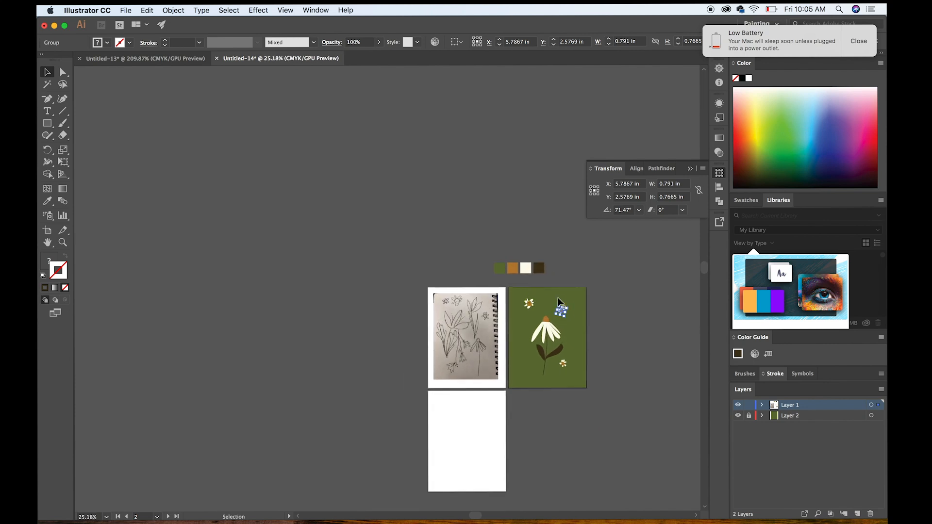
scroll(584, 268, up, 5)
click(534, 270)
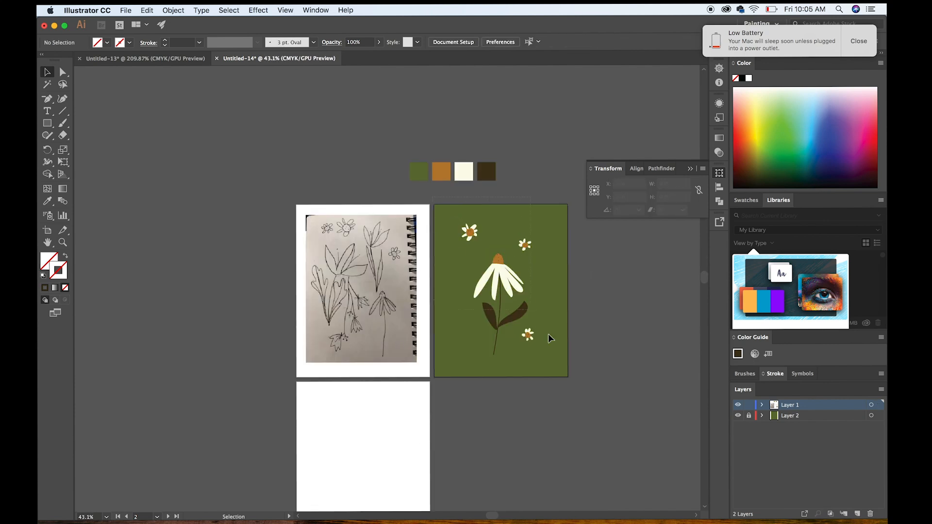
key(super+a)
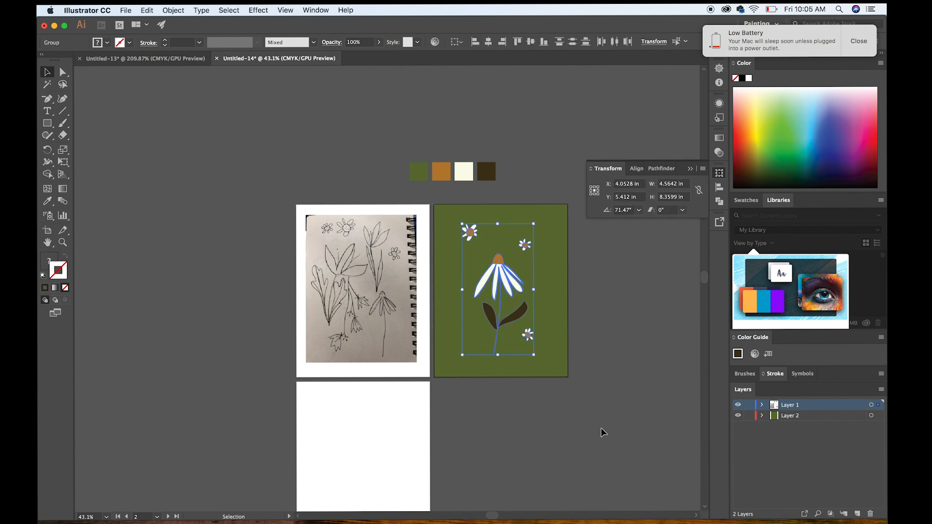
click(442, 201)
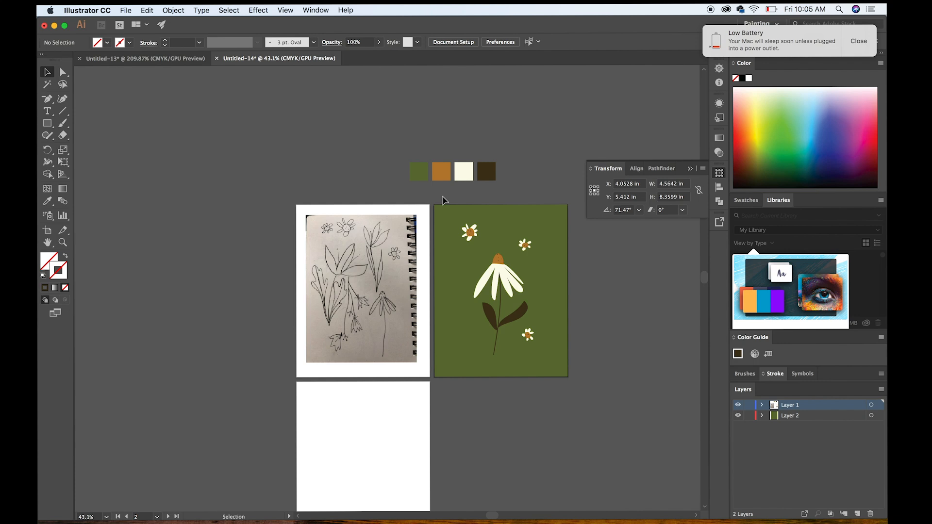
Duplicate all the flowers together with the green background onto the empty third artboard, aligned to its edges, and deselect the copy.
key(a)
key(super+a)
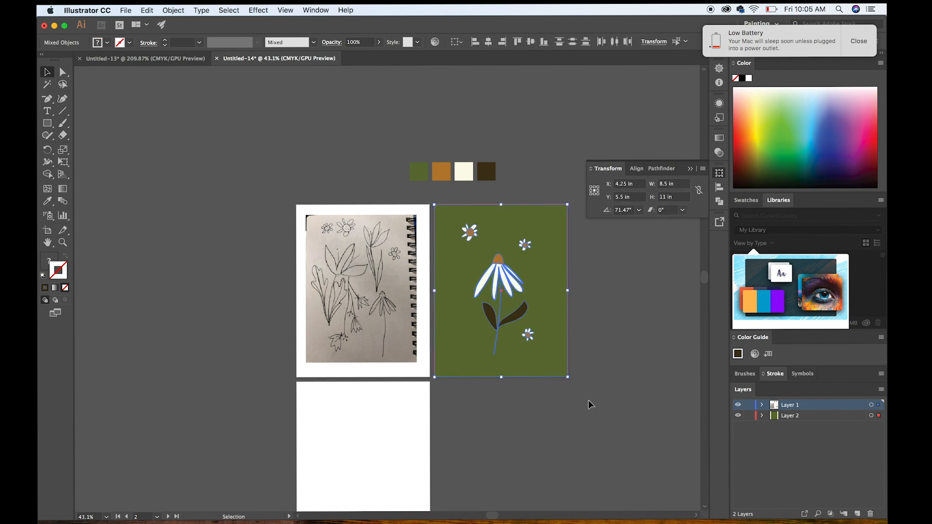
scroll(590, 404, down, 5)
scroll(590, 404, left, 3)
mouse_move(474, 414)
mouse_down()
mouse_move(438, 347)
mouse_move(493, 431)
mouse_move(484, 420)
mouse_up()
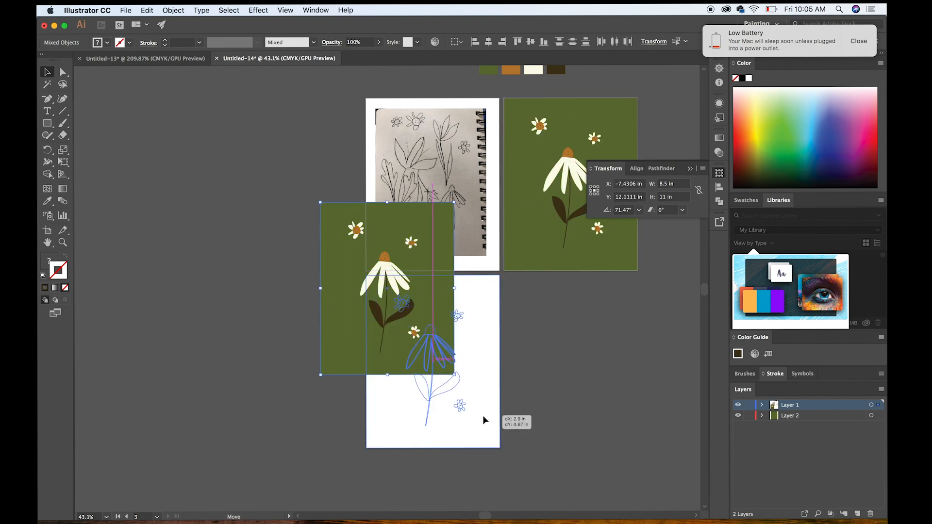
drag(552, 418, 558, 412)
click(558, 398)
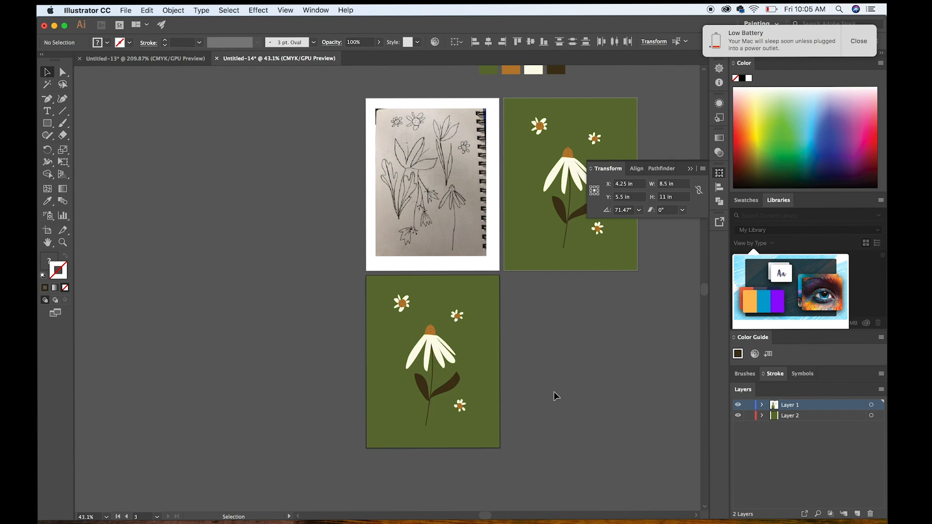
Use Recolor Artwork on the third artboard's artwork, randomly changing the color order to a cream background, green petals, orange leaves and stem, and dark brown centers.
click(493, 345)
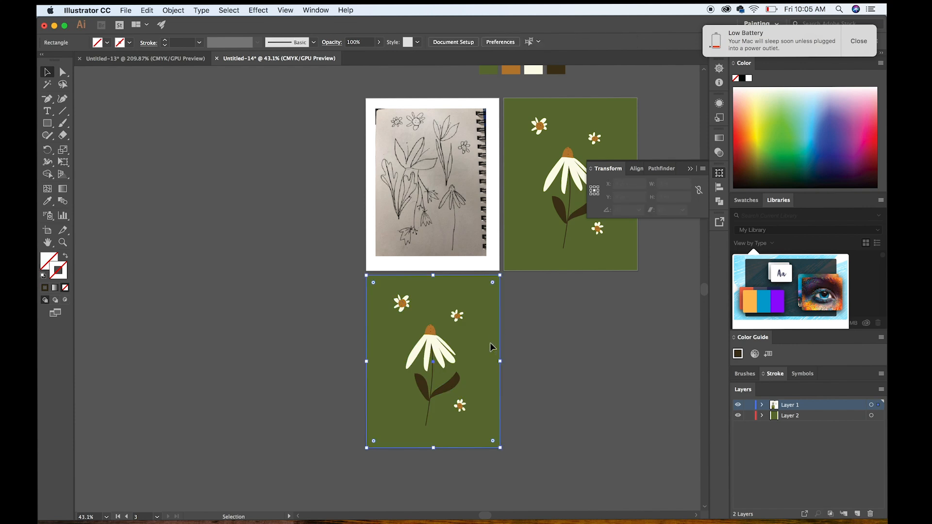
drag(519, 462, 417, 319)
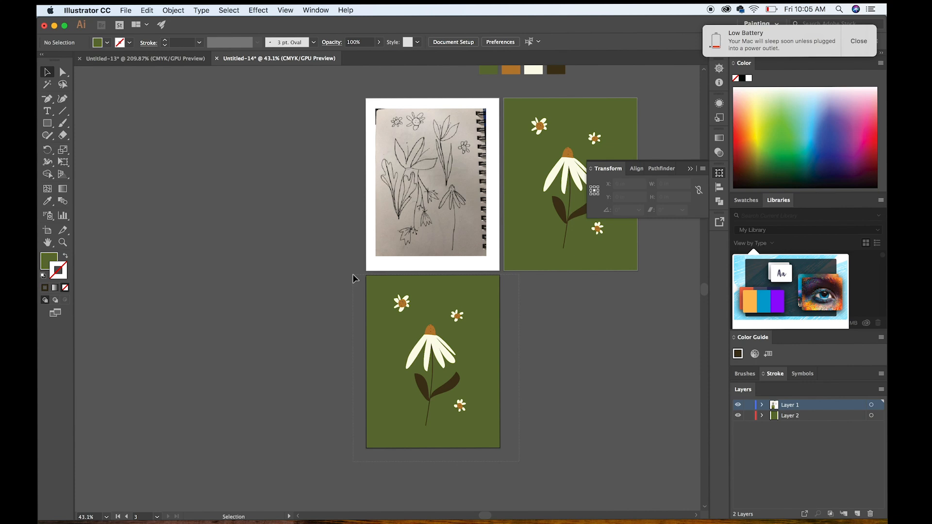
drag(353, 276, 353, 276)
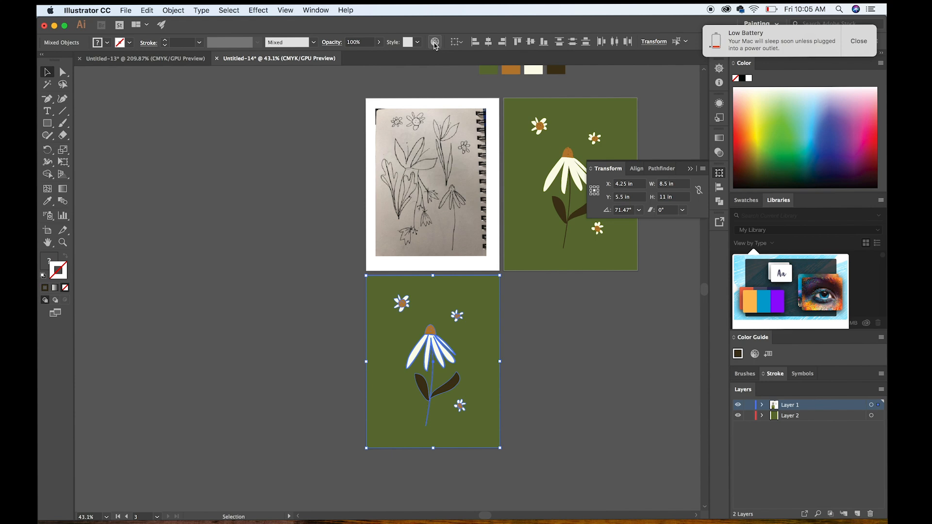
click(435, 44)
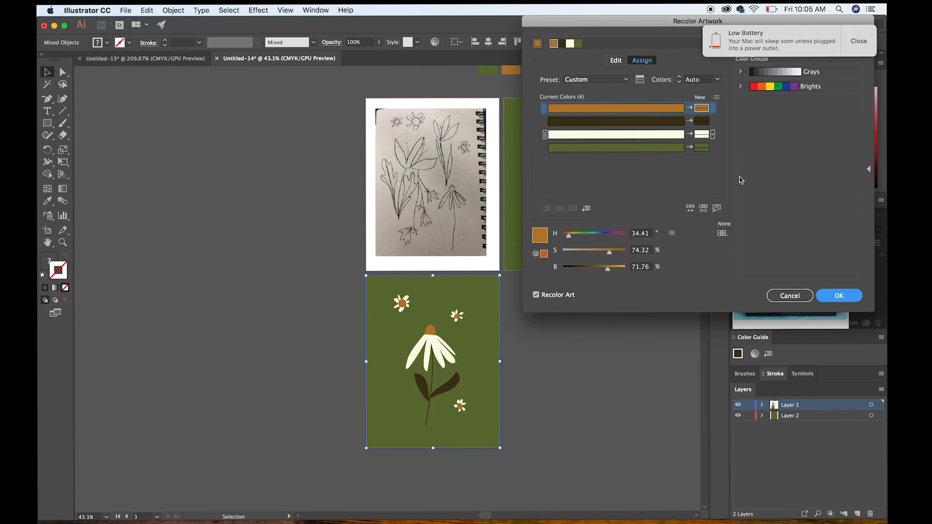
click(691, 208)
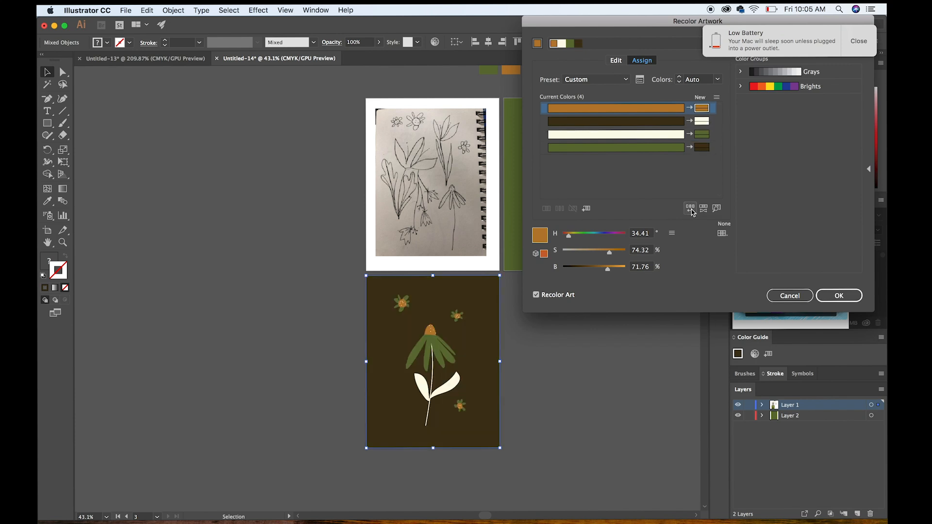
click(690, 209)
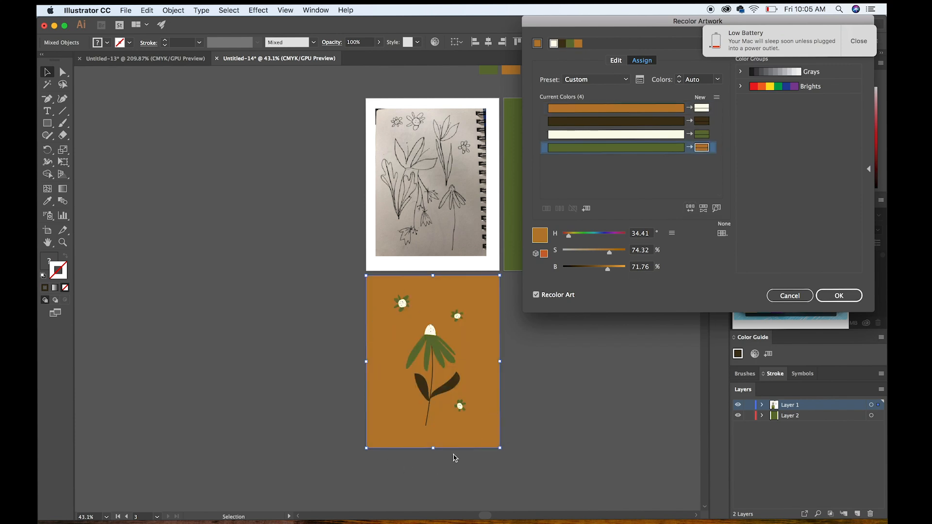
click(689, 209)
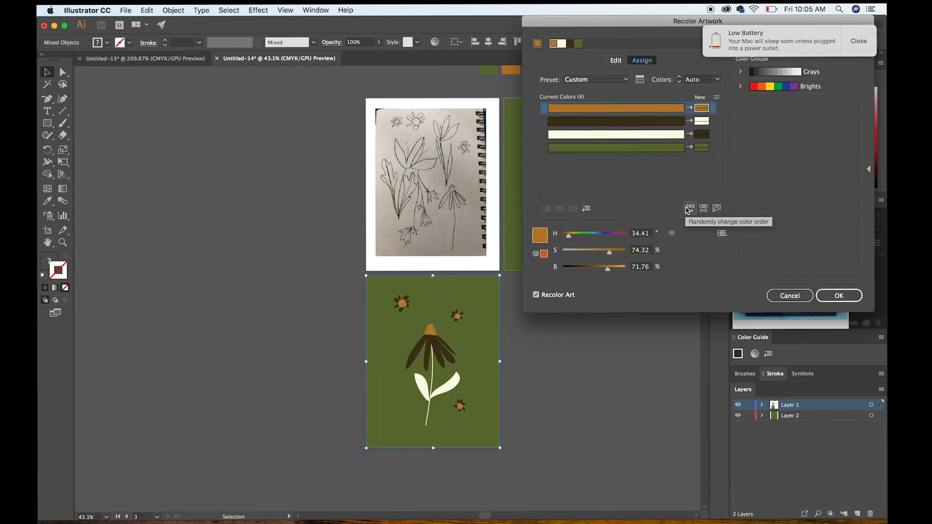
click(689, 209)
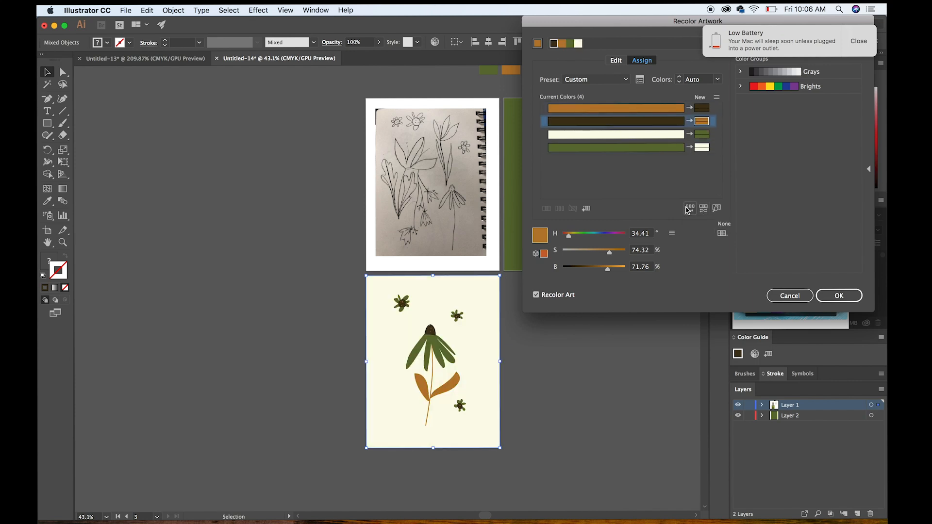